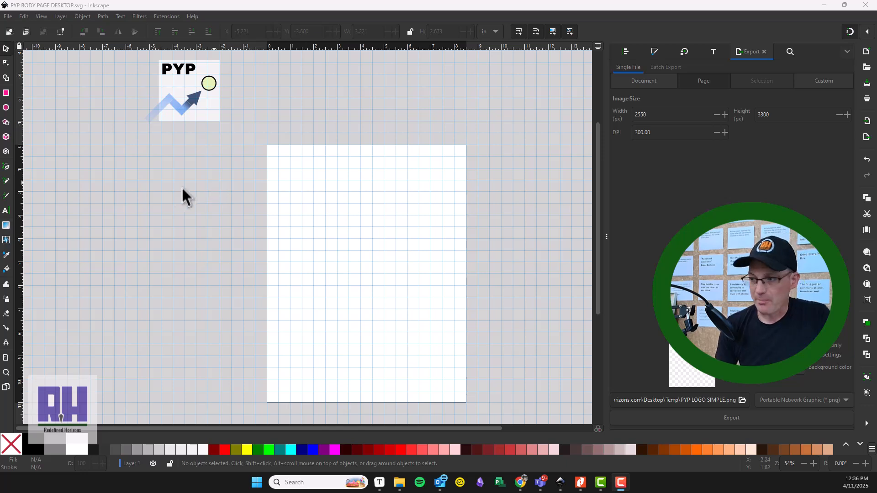
drag(492, 86, 876, 83)
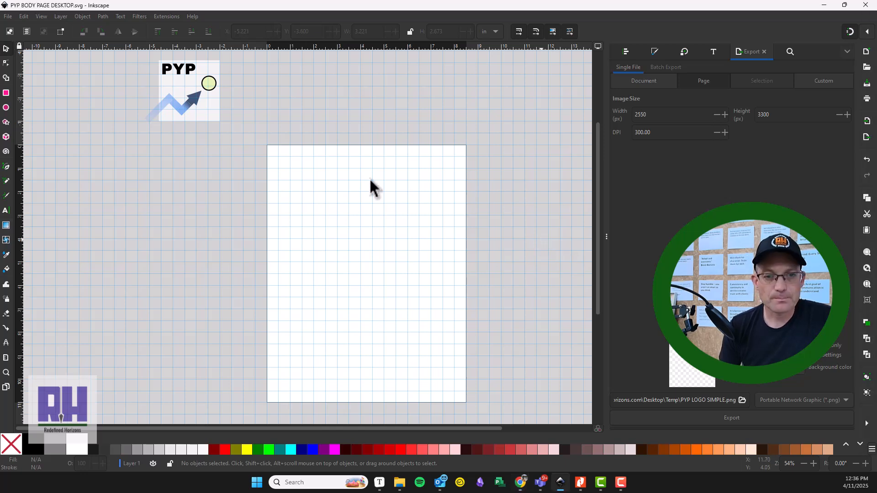
ctrl+scroll(332, 189, up, 2)
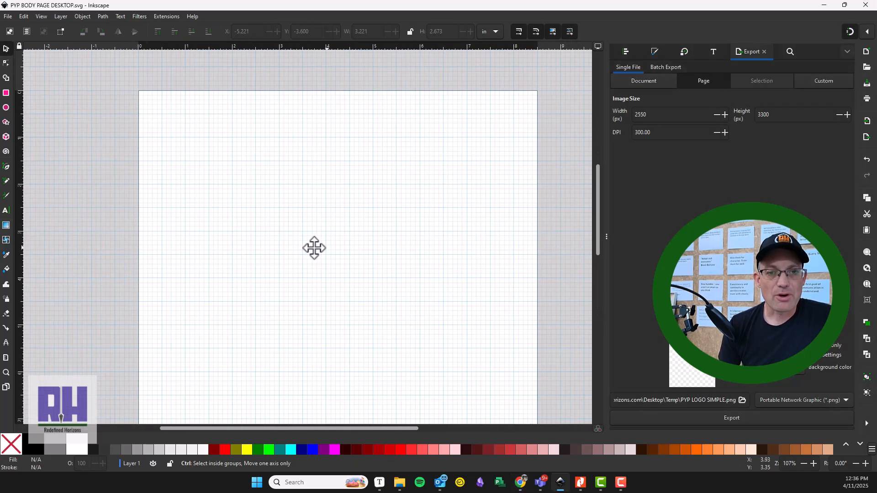
ctrl+scroll(317, 245, down, 2)
drag(326, 264, 332, 248)
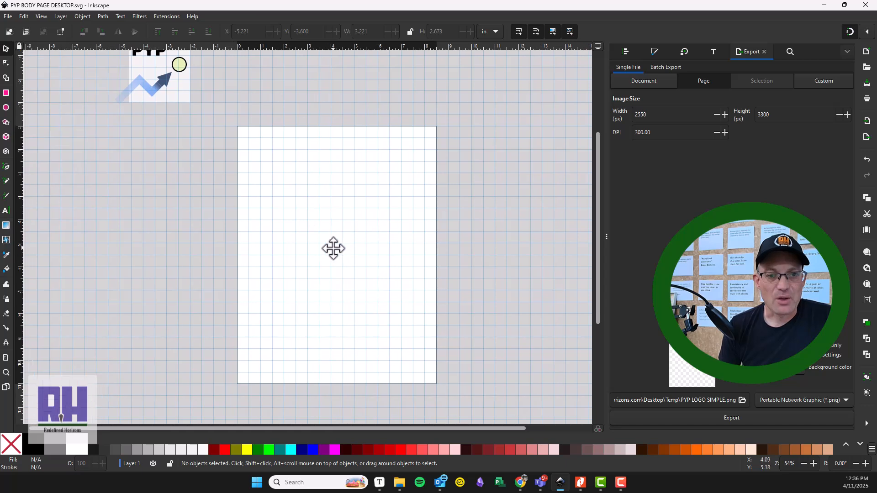
Step: Open the Layers and Objects dialog and rename Layer 1 to BASE
click(64, 18)
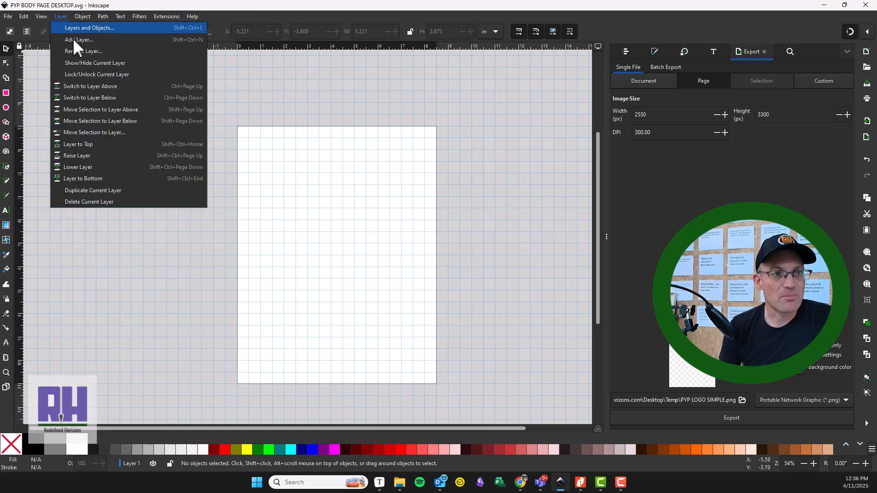
click(373, 196)
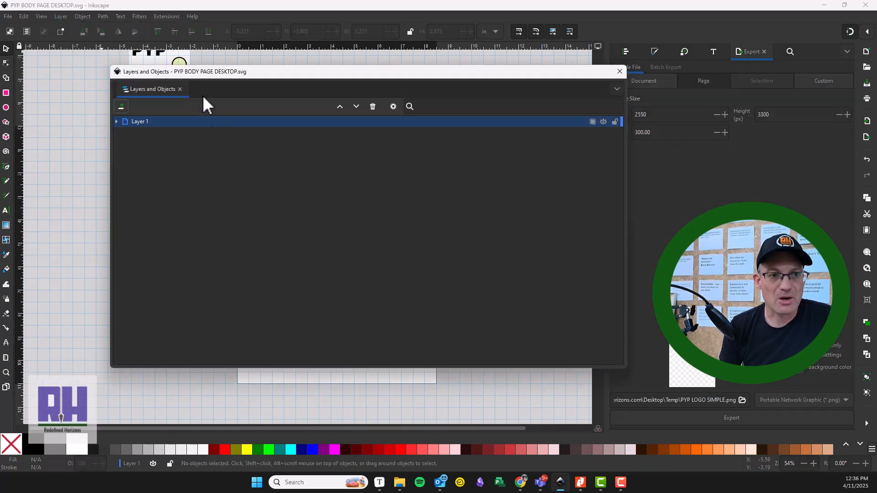
drag(234, 73, 286, 136)
right_click(229, 191)
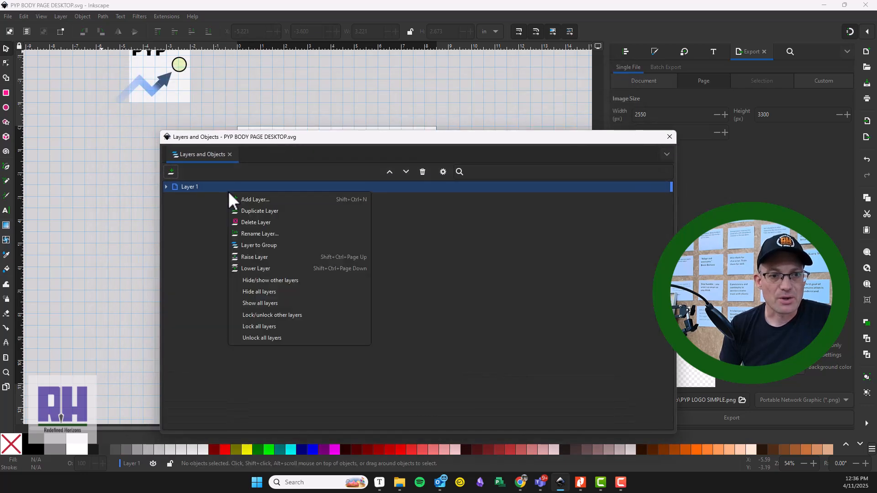
click(268, 232)
text(BASE)
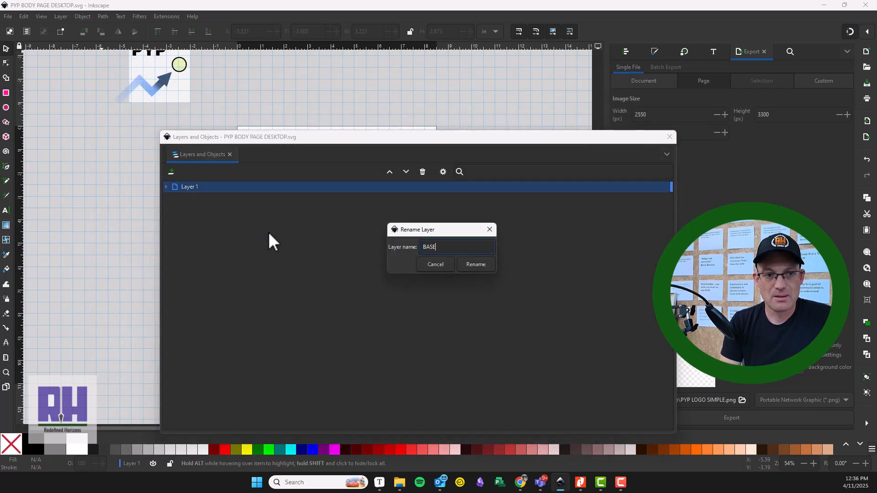
key(Return)
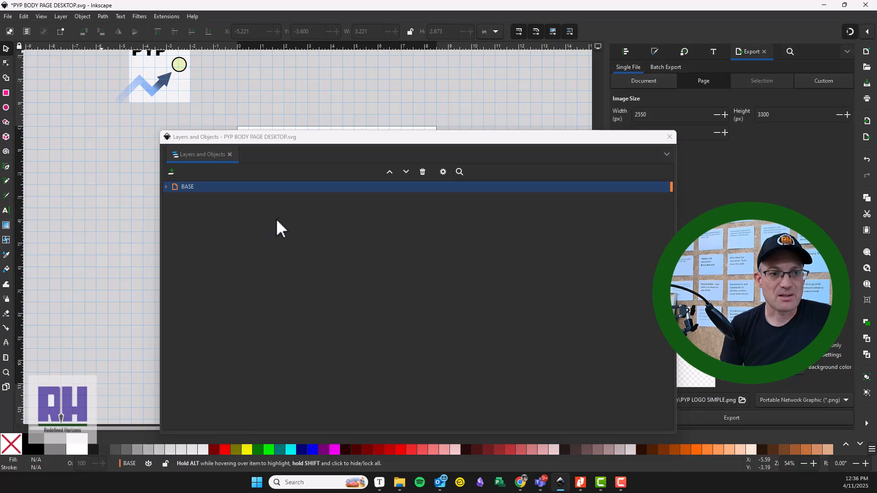
Step: Add a layer named SHAPES-LAYOUT BOXES above the BASE layer
click(173, 171)
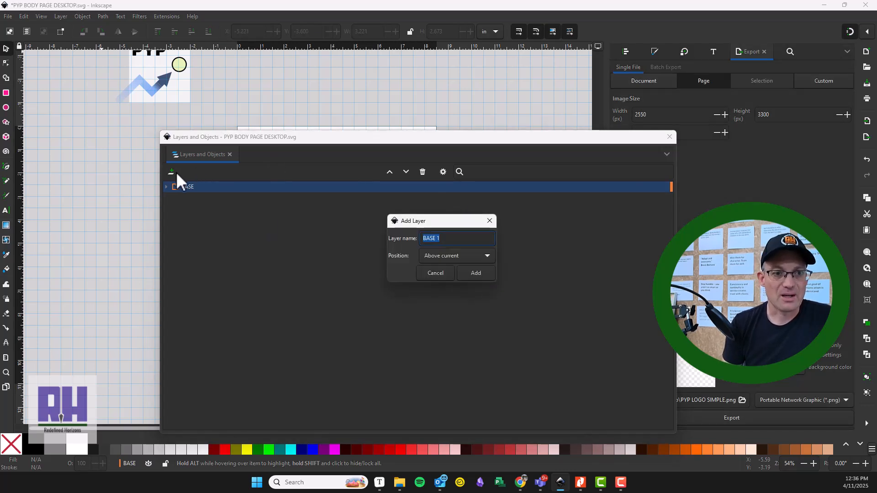
text(SHAPES-LAYO)
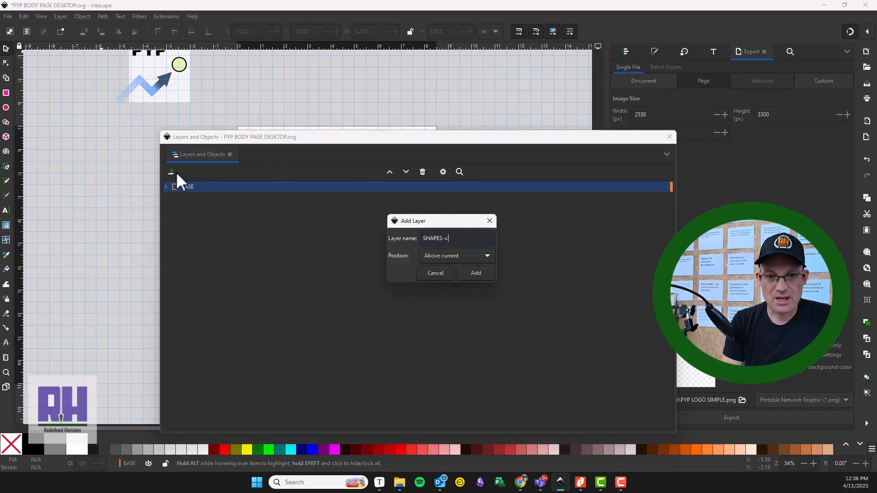
text(UT)
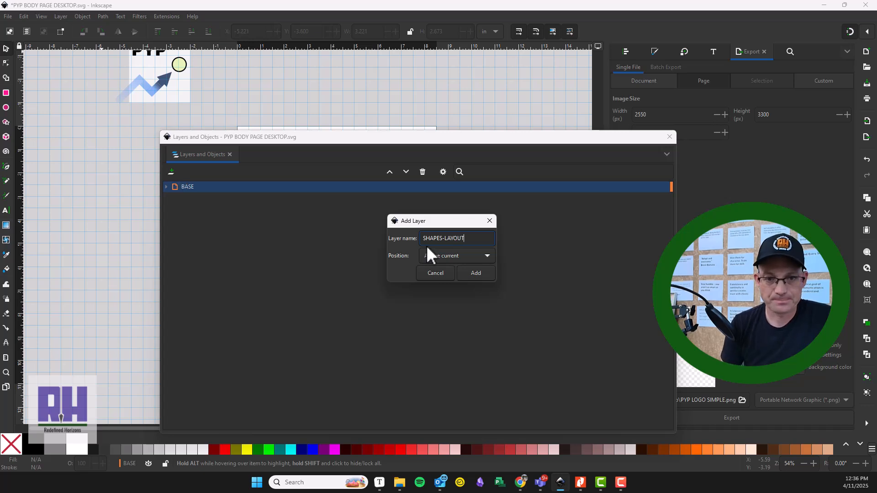
text( BOD)
key(BackSpace)
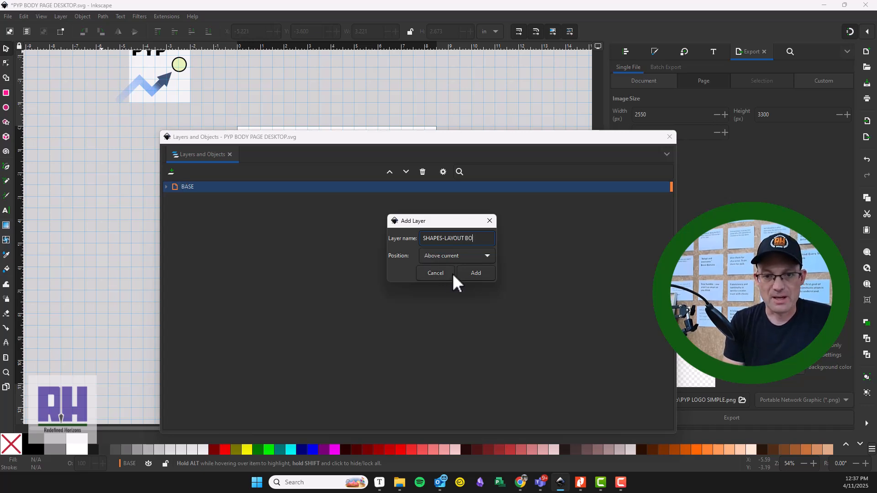
text(XES)
key(Return)
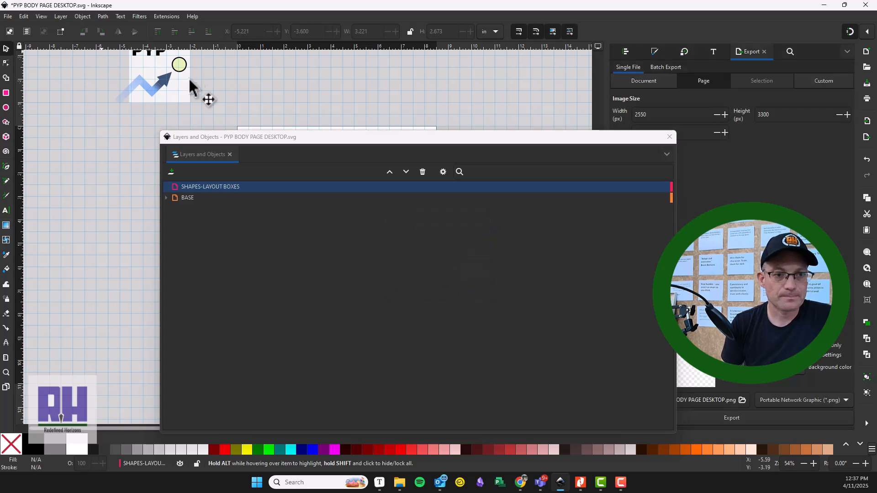
Step: Add a layer named TEXT-TITLE above the SHAPES-LAYOUT BOXES layer
click(171, 171)
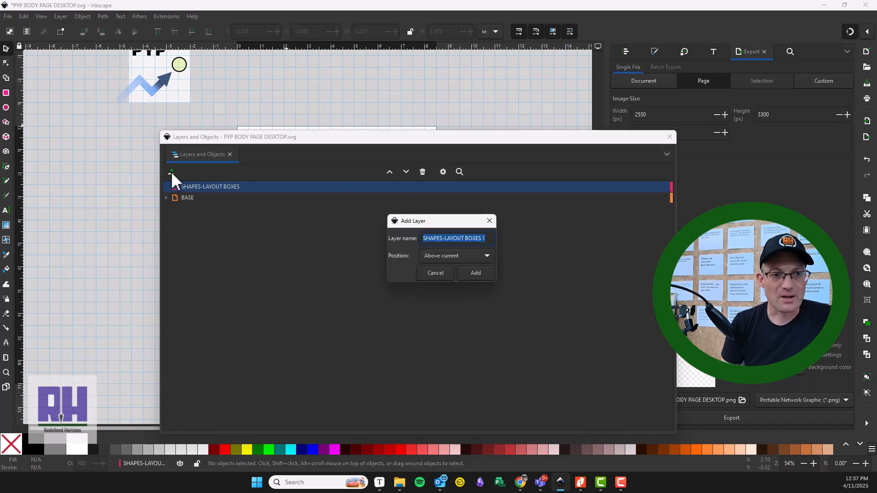
text(TES)
key(BackSpace)
key(BackSpace)
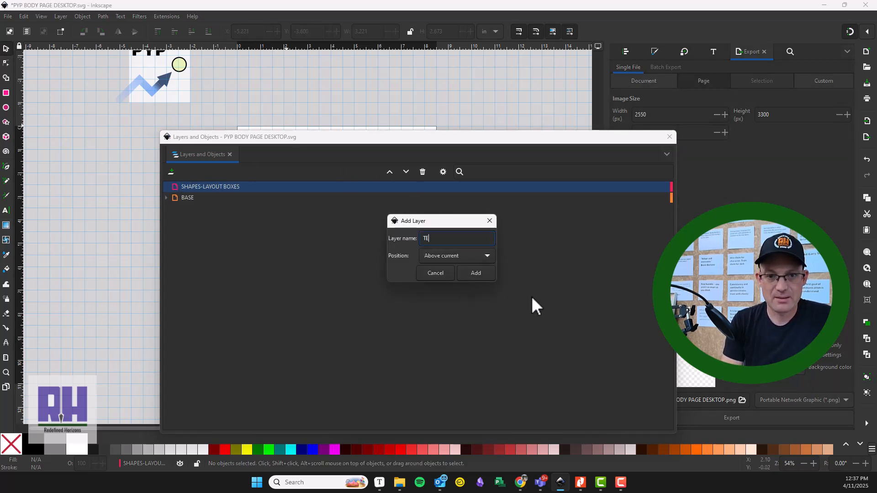
text(EXT-TITLE)
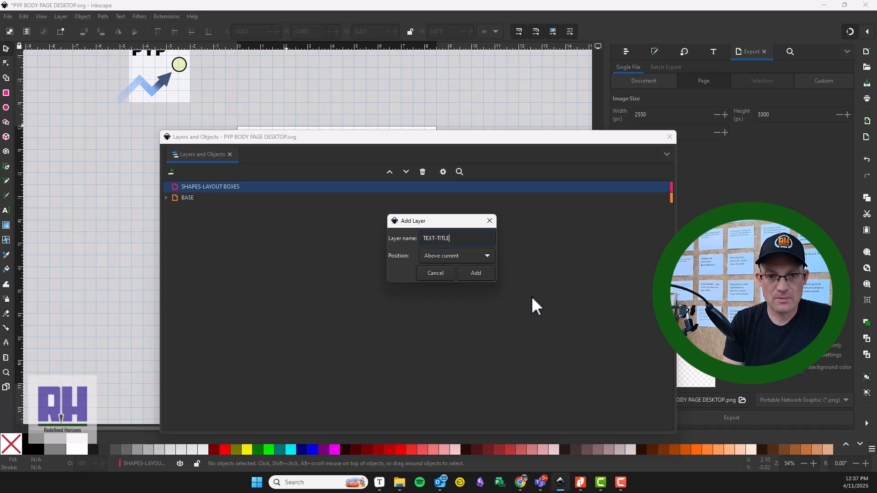
key(Return)
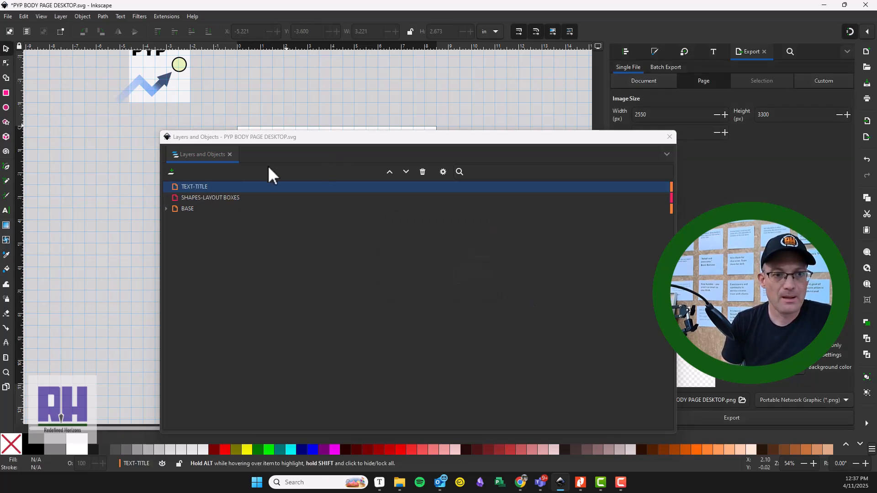
Step: Add a layer named TEXT-REGULAR above the TEXT-TITLE layer
click(172, 171)
text(TEST)
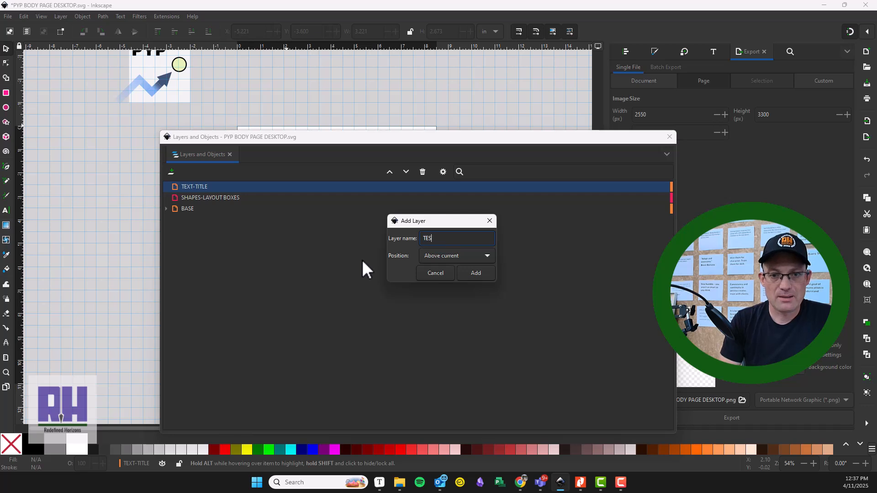
key(BackSpace)
key(BackSpace)
text(XT-REGULAR)
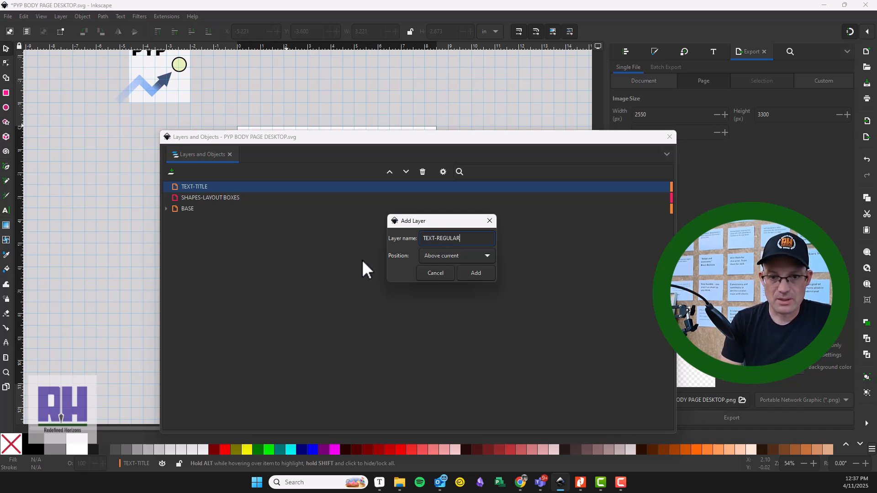
key(Return)
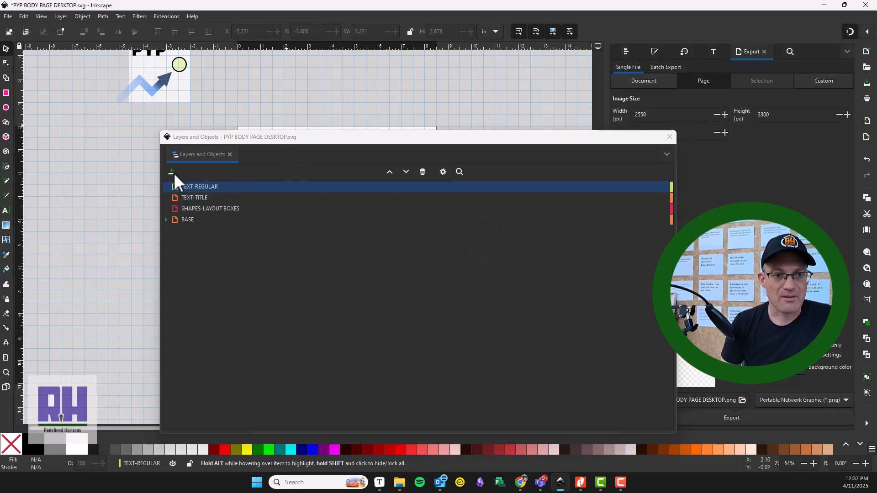
Step: Add two layers above TEXT-REGULAR, first IMAGES and above it IMAGES-LOGO
click(171, 171)
text(IMAGES)
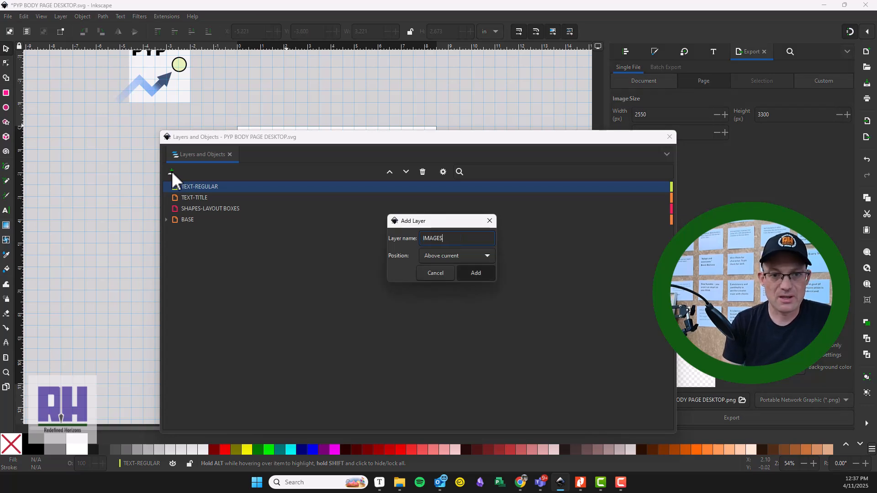
key(Return)
click(172, 171)
text(IMAG)
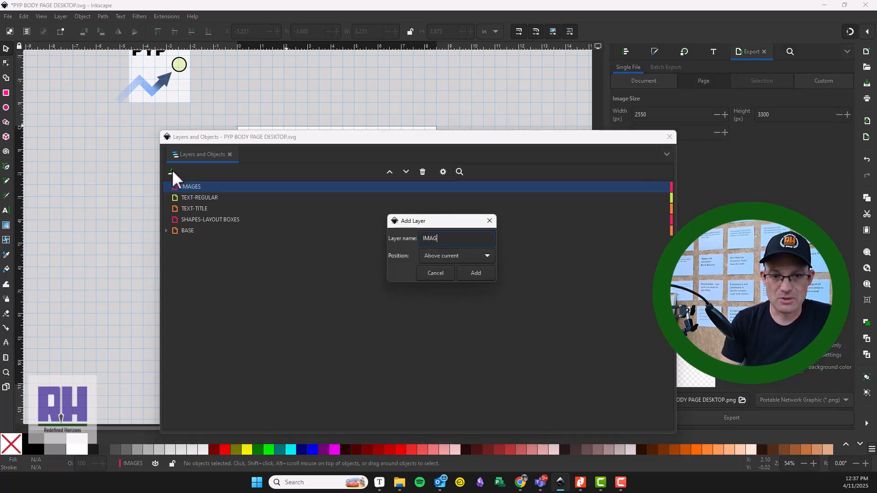
text(ES-LOGO)
key(Return)
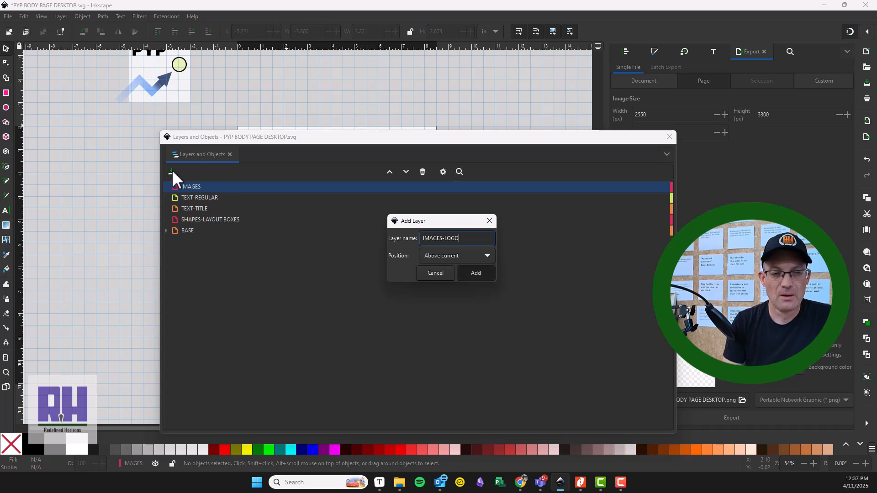
Step: Add a layer named SHAPES-INCONS above IMAGES-LOGO and correct its name to SHAPES-ICONS
click(172, 171)
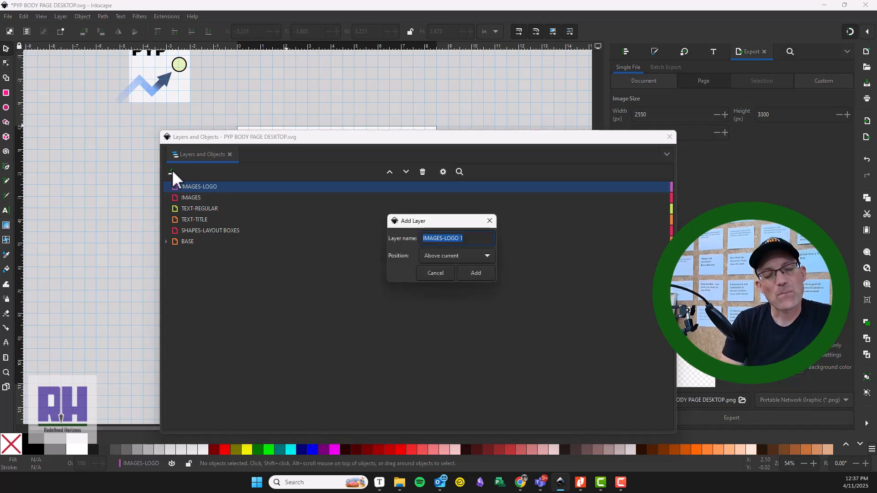
text(SHAPES-INCONS)
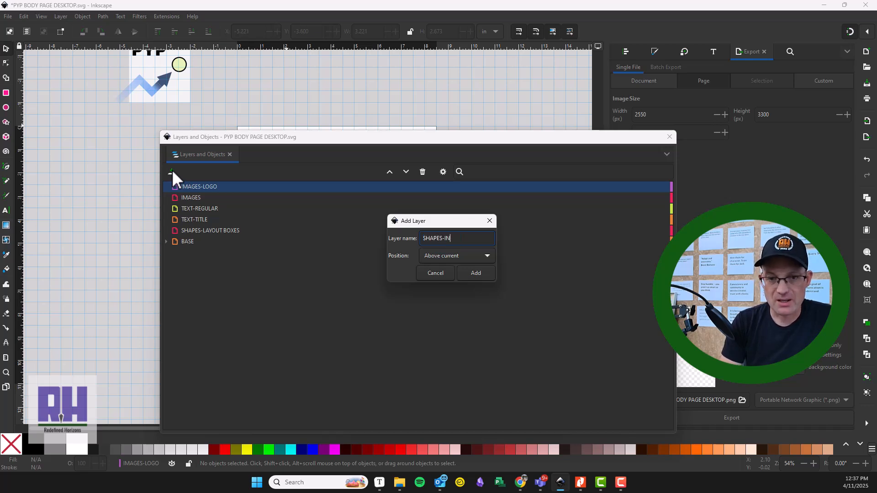
key(Return)
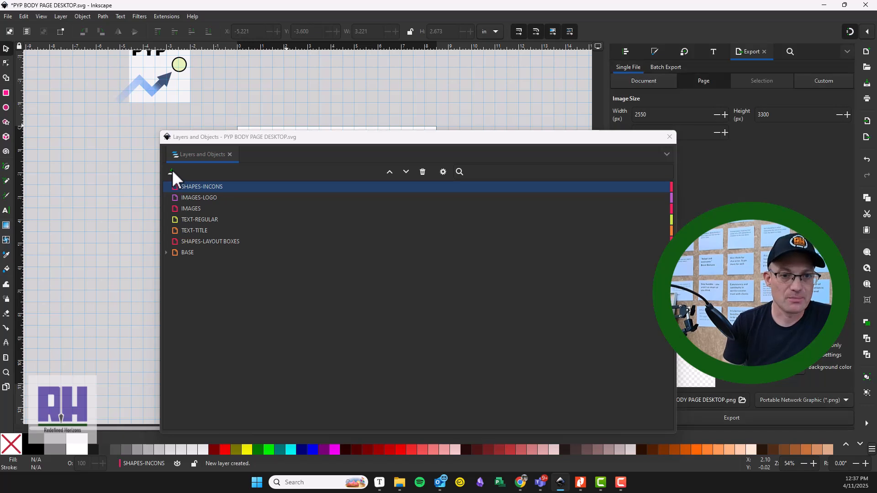
right_click(217, 188)
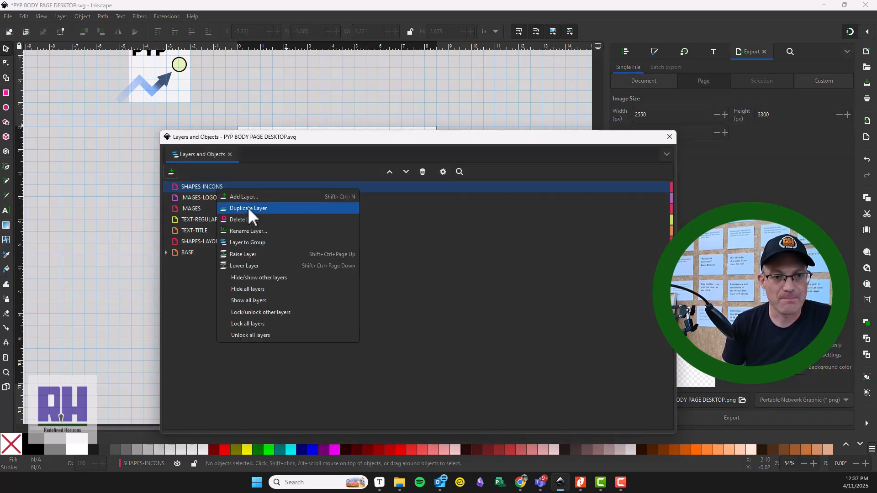
click(250, 231)
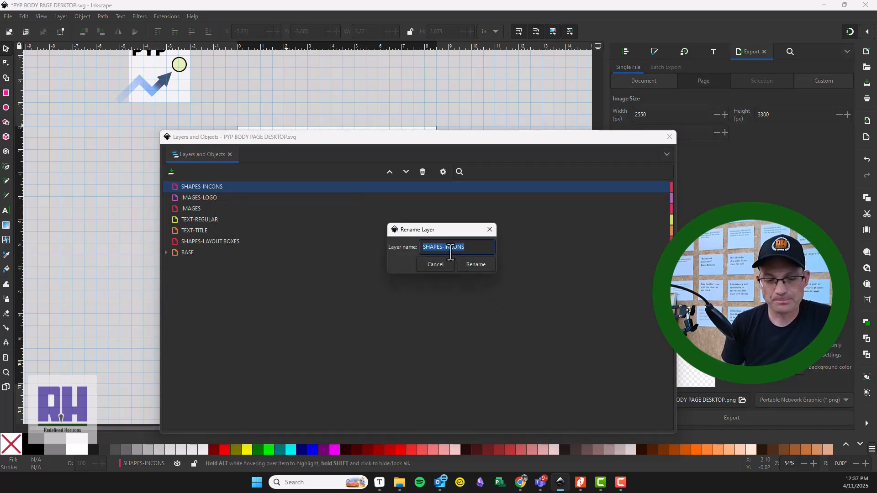
key(BackSpace)
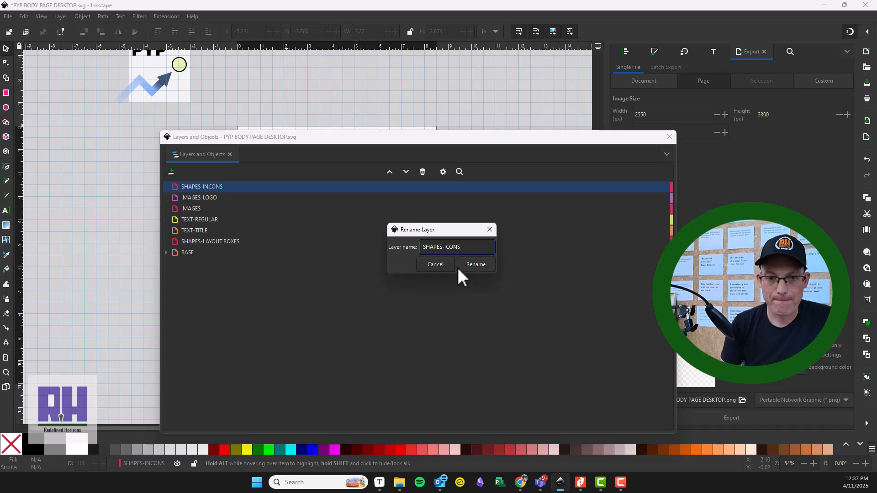
click(483, 265)
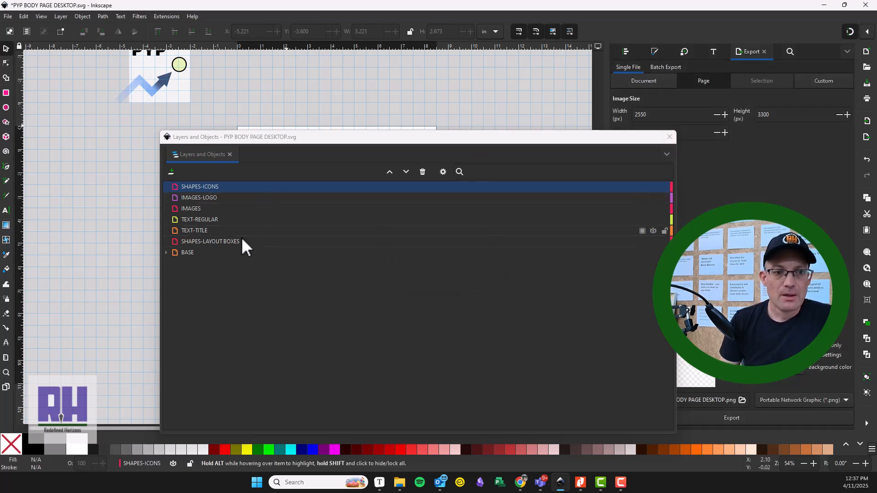
Step: On the SHAPES-LAYOUT BOXES layer, draw a rectangle about 3.7 by 3.5 in, starting half an inch inside the page's upper-left corner
click(206, 240)
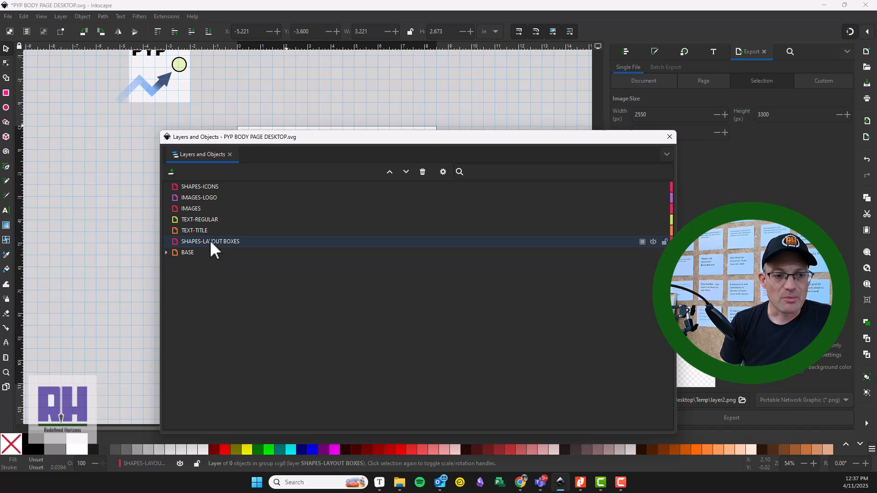
click(669, 137)
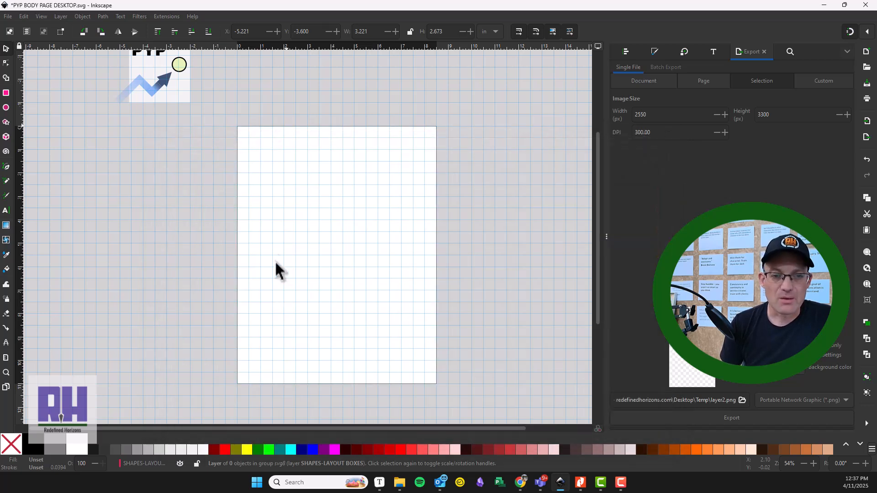
click(6, 93)
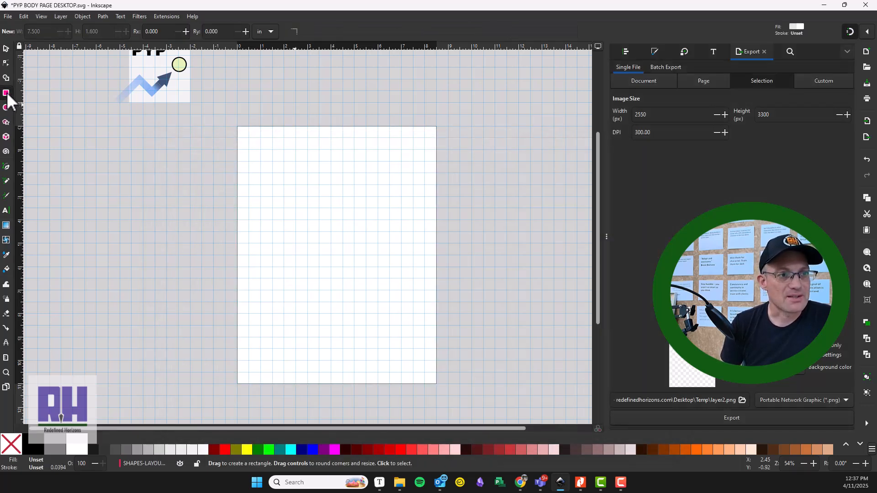
scroll(277, 144, up, 3)
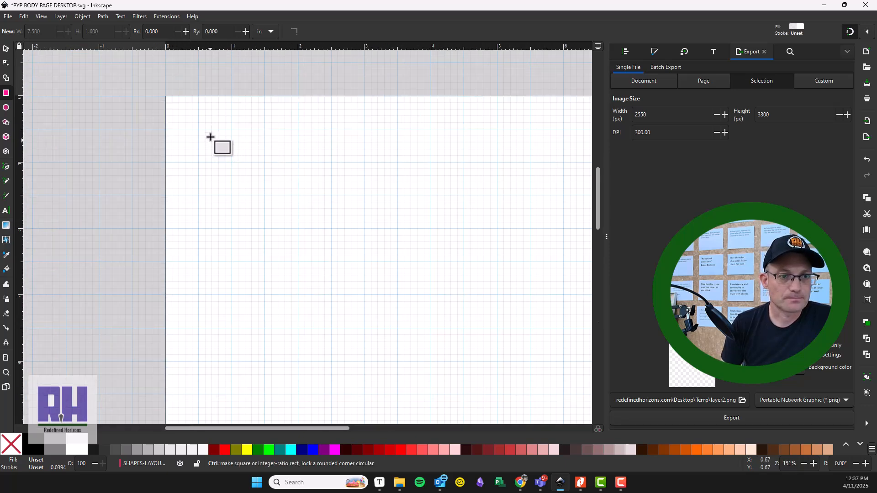
drag(200, 131, 443, 364)
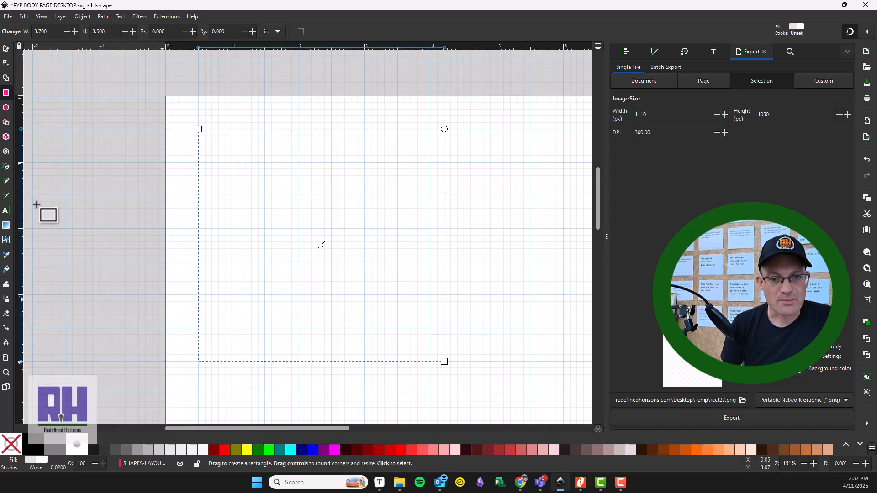
Step: Fill the selected rectangle with the very light gray palette colour and check its stroke paint
click(6, 49)
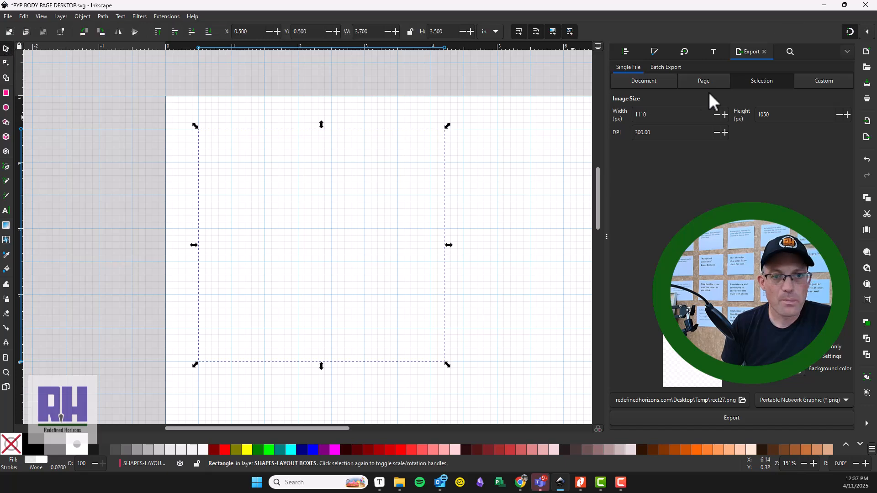
click(659, 53)
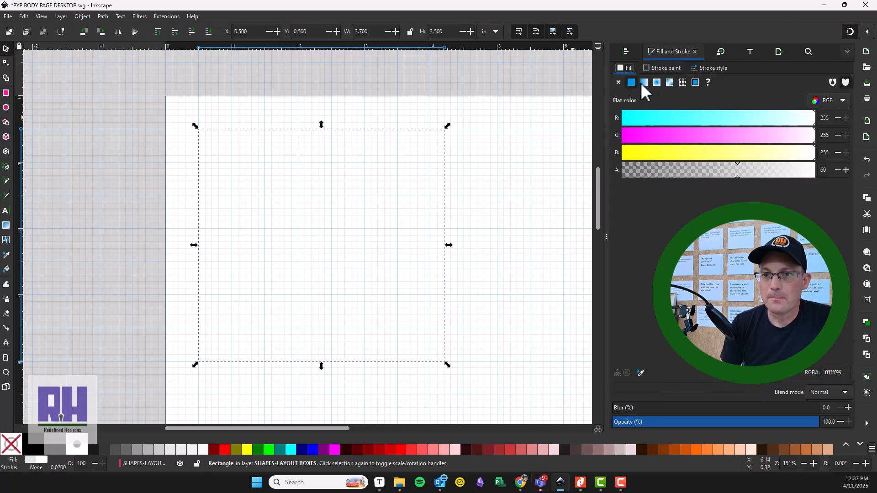
click(664, 67)
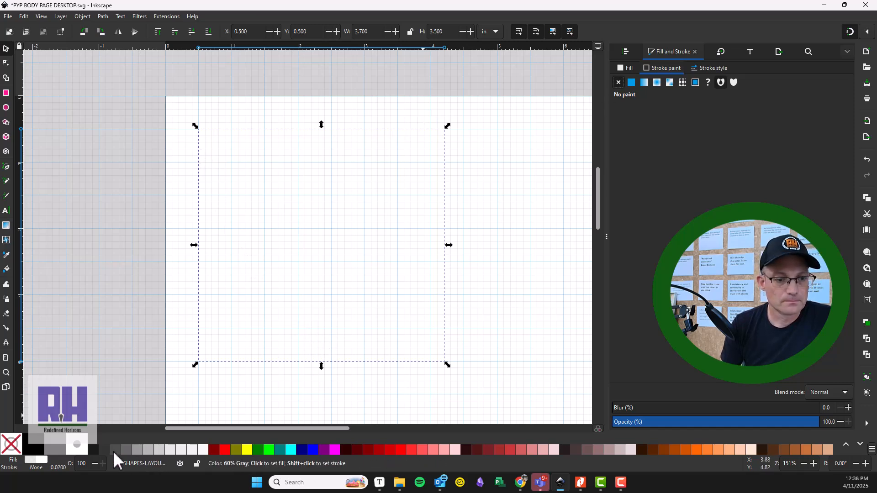
click(193, 451)
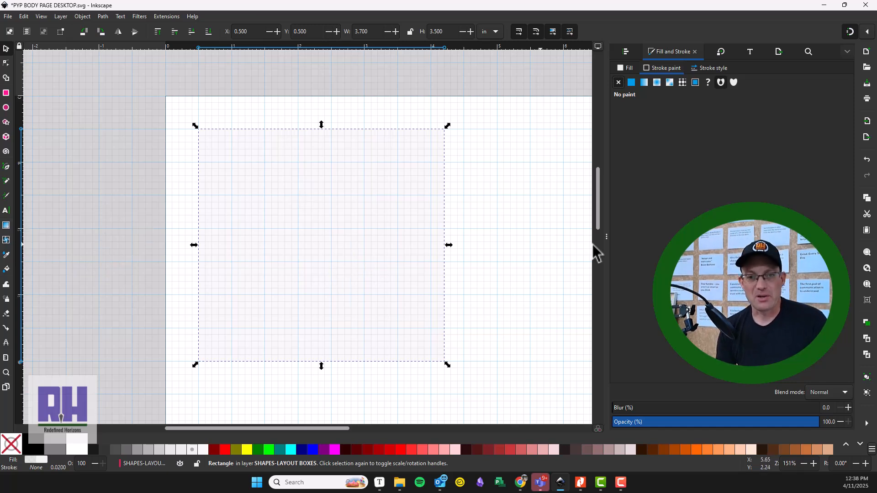
Step: Resize the rectangle into a 7.5 by 1 in header box positioned at X 0.5 in, Y 1 in on the page
drag(448, 365, 398, 232)
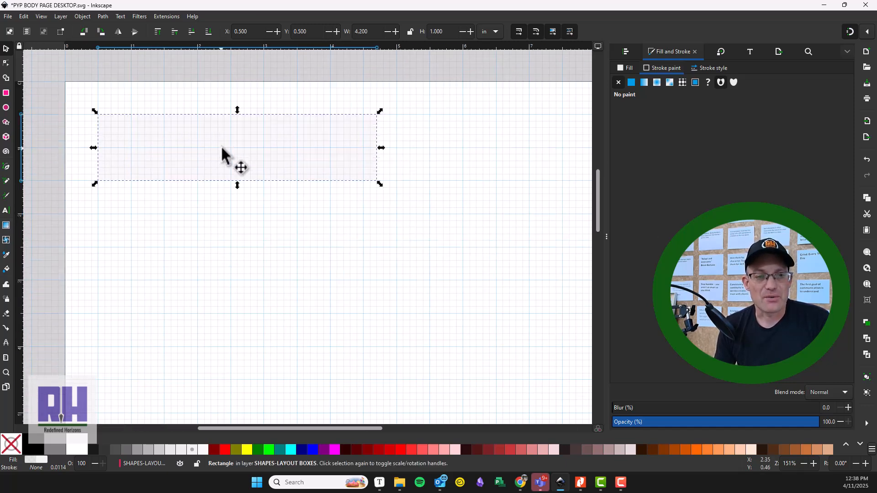
scroll(229, 155, down, 5)
drag(335, 192, 378, 211)
drag(243, 163, 243, 167)
drag(283, 297, 270, 254)
drag(255, 185, 244, 273)
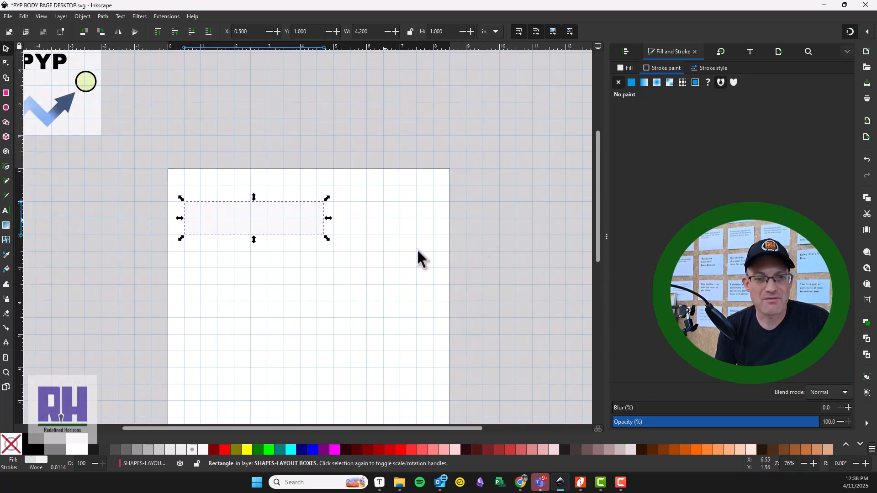
scroll(329, 232, up, 1)
drag(328, 215, 479, 208)
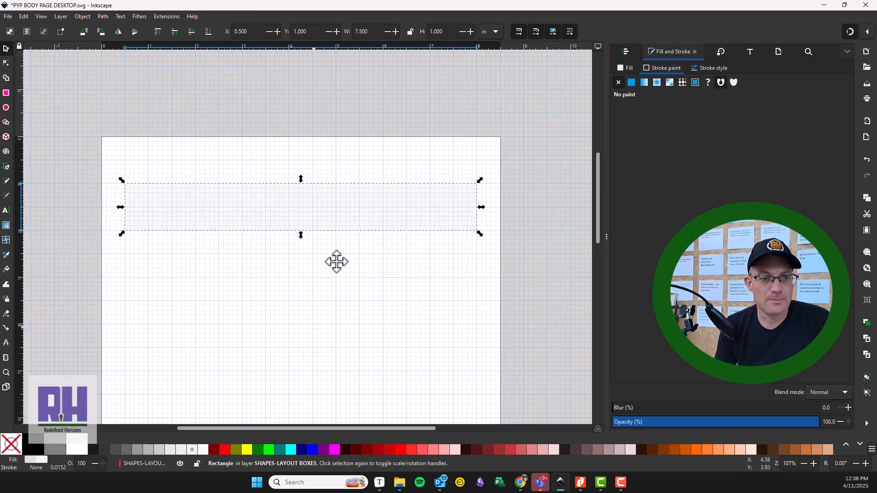
Step: From copies of the header box, make two 3.5 by 1 in boxes below it at Y 2.2 in, at X 0.5 and 4.5 in
drag(320, 307, 351, 244)
drag(170, 136, 172, 196)
drag(325, 261, 365, 227)
drag(552, 172, 363, 170)
drag(287, 169, 412, 176)
drag(541, 161, 548, 166)
Step: Widen both lower boxes to 3.6 in by moving their inner edges toward each other
scroll(383, 183, up, 2)
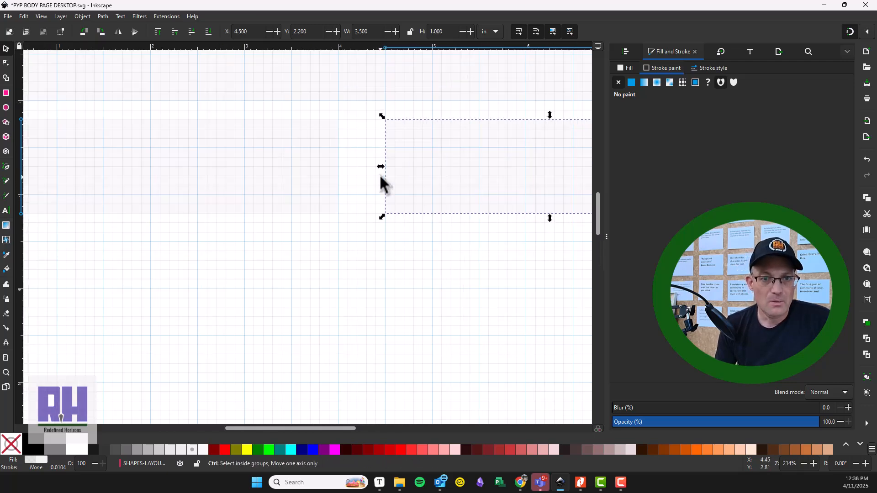
scroll(349, 208, down, 2)
scroll(363, 178, up, 4)
drag(381, 223, 422, 232)
click(422, 232)
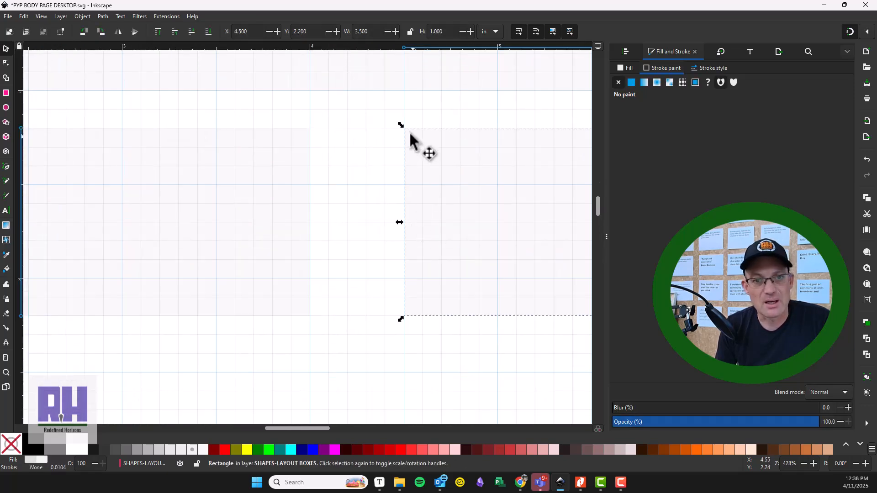
mouse_move(397, 123)
mouse_down()
mouse_move(385, 133)
mouse_move(383, 125)
mouse_up()
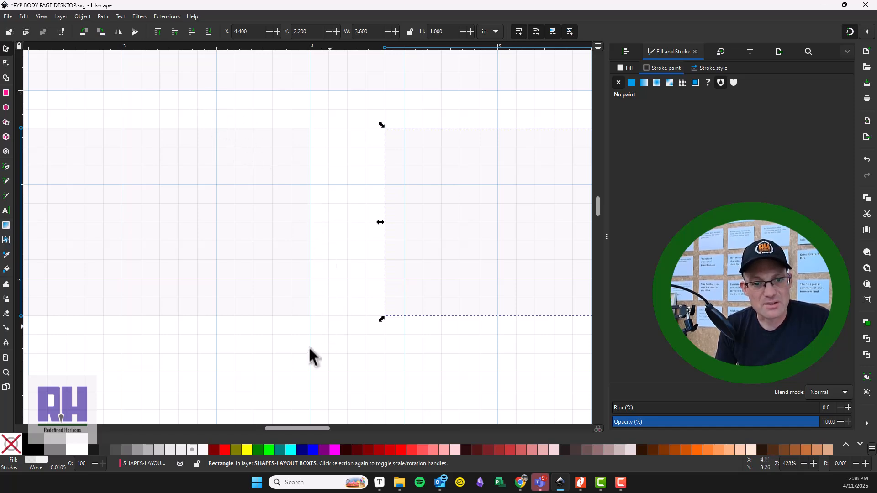
click(285, 249)
drag(316, 222, 336, 220)
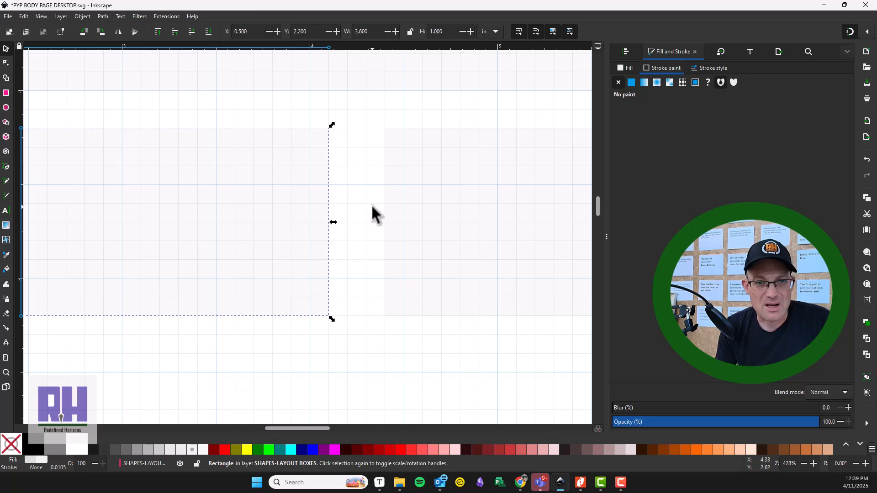
Step: Widen both lower boxes further to 3.7 in, with the second box starting at X 4.3 in
scroll(339, 231, down, 4)
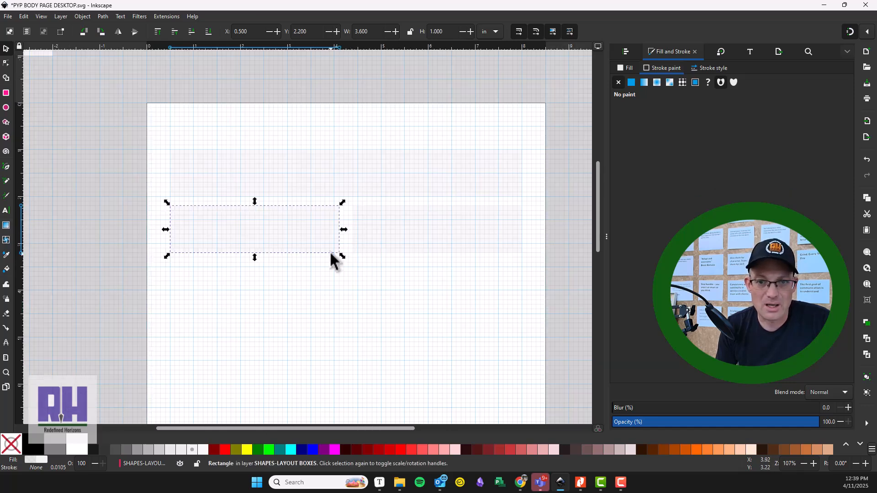
scroll(331, 255, up, 3)
drag(362, 189, 382, 192)
click(397, 195)
scroll(382, 215, down, 4)
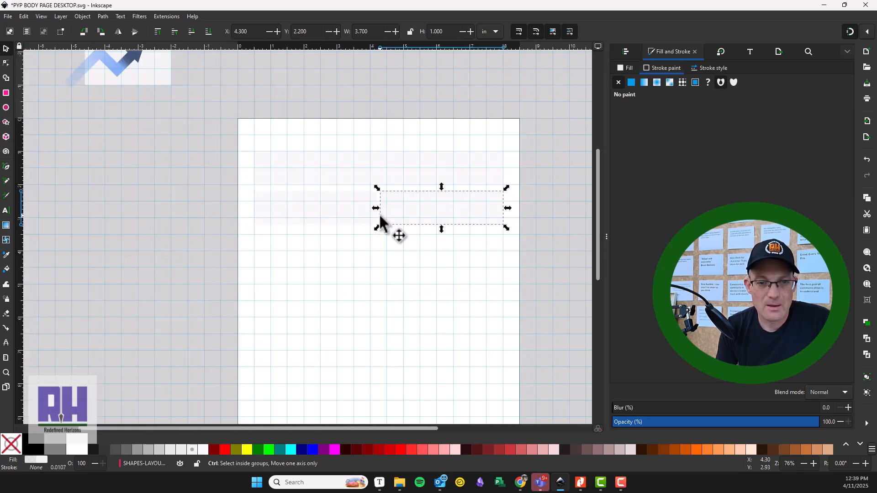
Step: Examine the gap between the two lower boxes and compare it with the gap below the header box
click(294, 198)
drag(277, 203, 411, 213)
key(3)
drag(536, 213, 509, 160)
drag(189, 254, 401, 250)
drag(274, 269, 366, 308)
drag(366, 220, 367, 238)
key(Escape)
scroll(324, 193, down, 2)
drag(316, 283, 301, 257)
scroll(301, 257, down, 1)
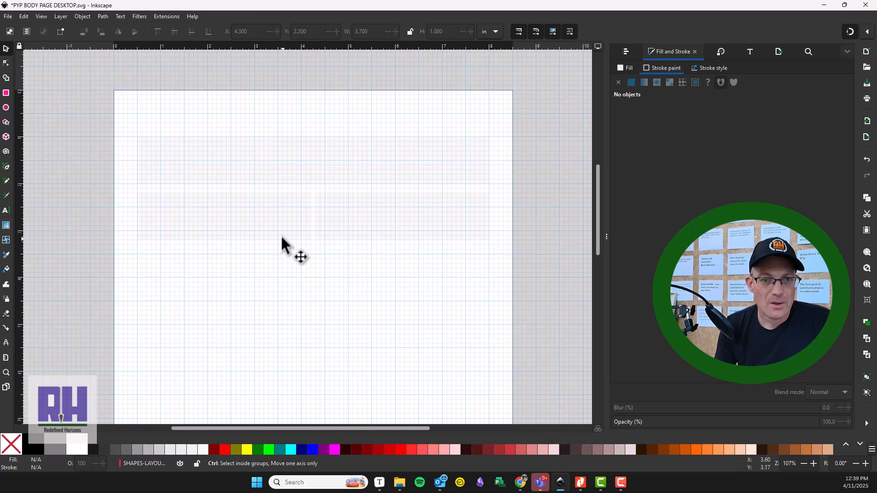
scroll(283, 244, up, 1)
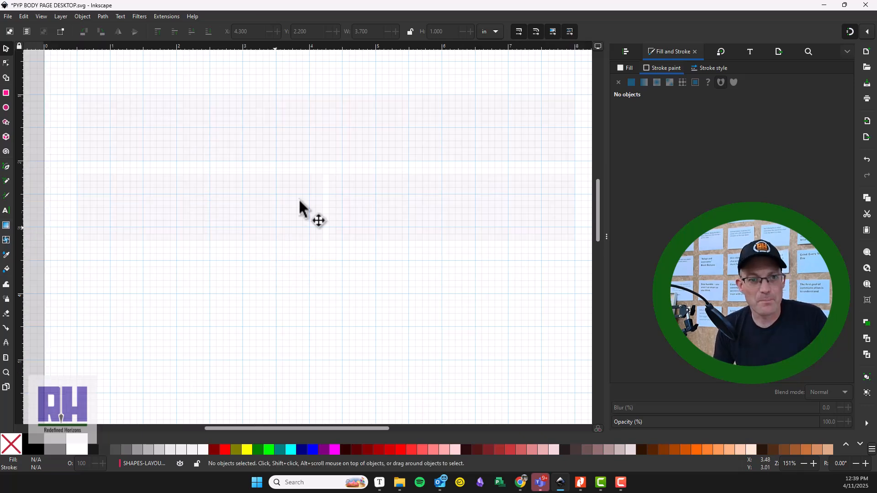
scroll(322, 203, up, 2)
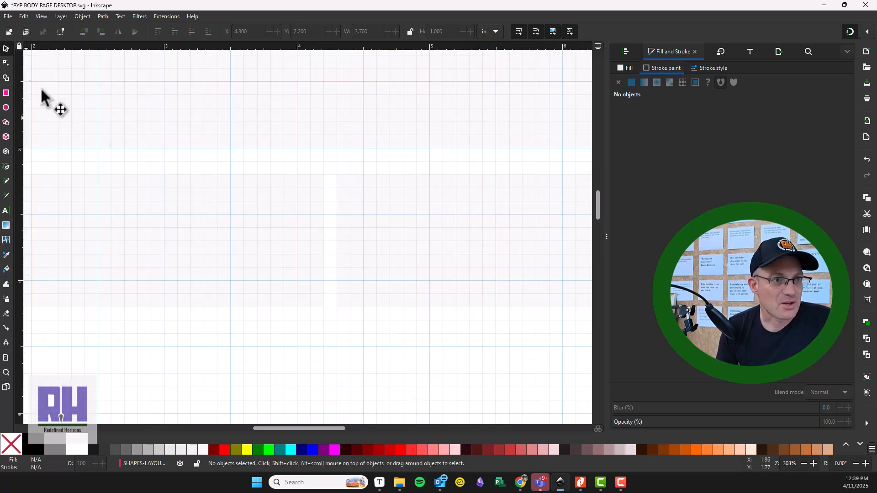
scroll(352, 219, down, 3)
scroll(351, 219, up, 2)
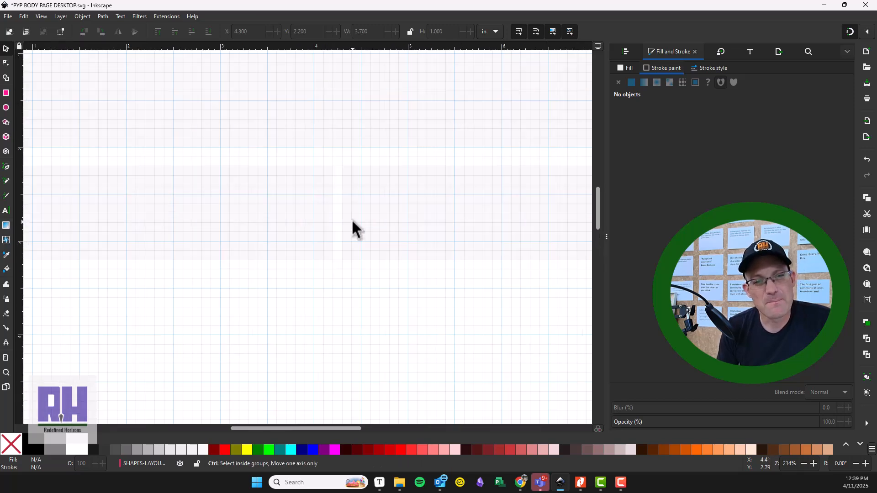
scroll(382, 254, up, 1)
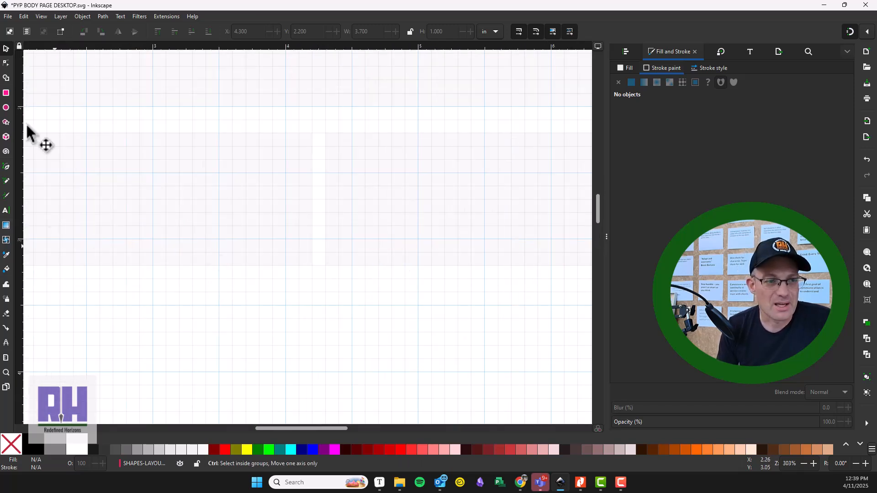
Step: In the document's grid settings, set the rectangular grid's units to inches and its X spacing to 0.05
click(10, 17)
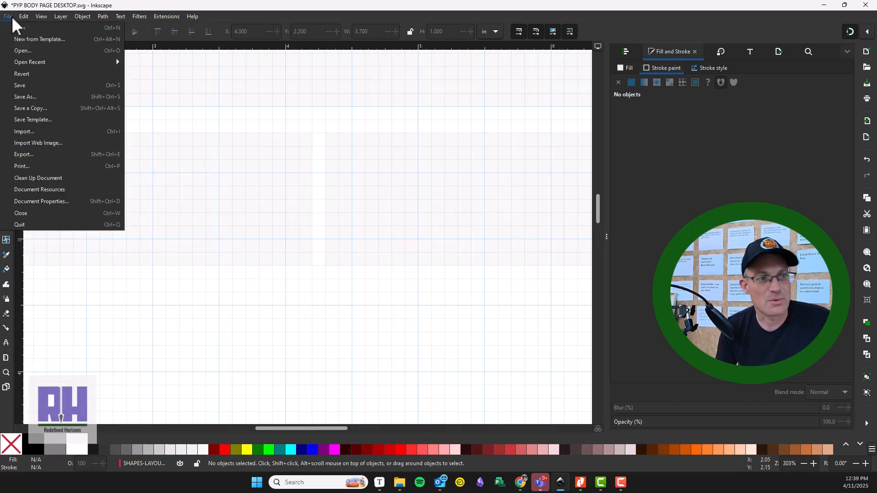
click(40, 201)
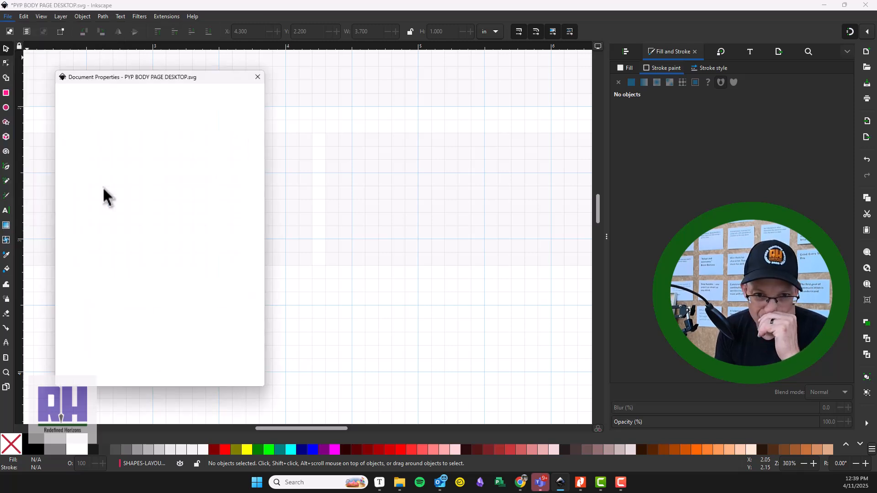
click(126, 110)
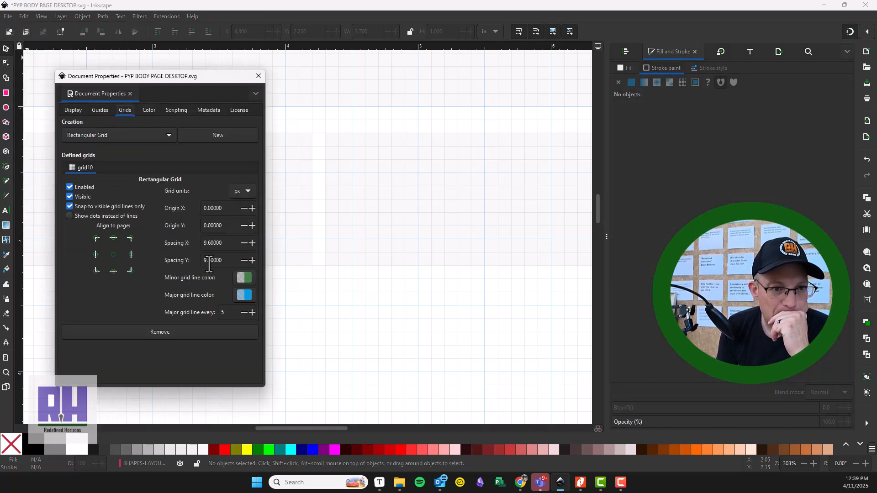
click(250, 138)
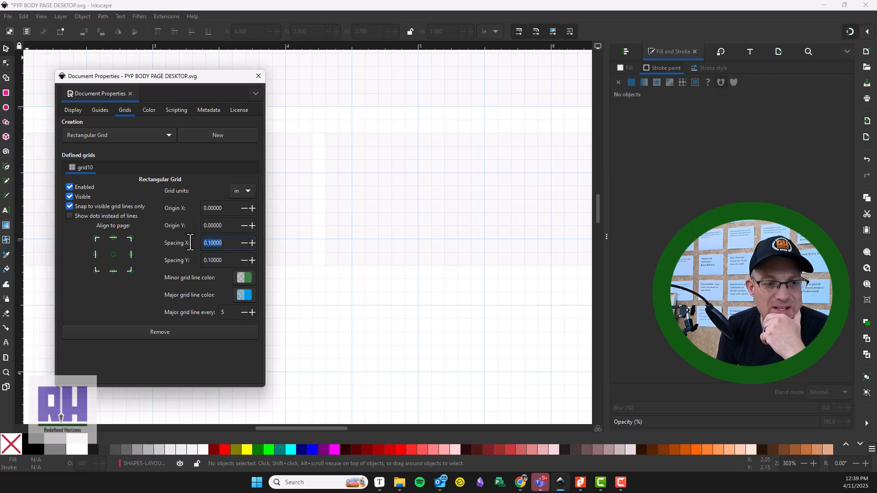
text(0.05)
key(Return)
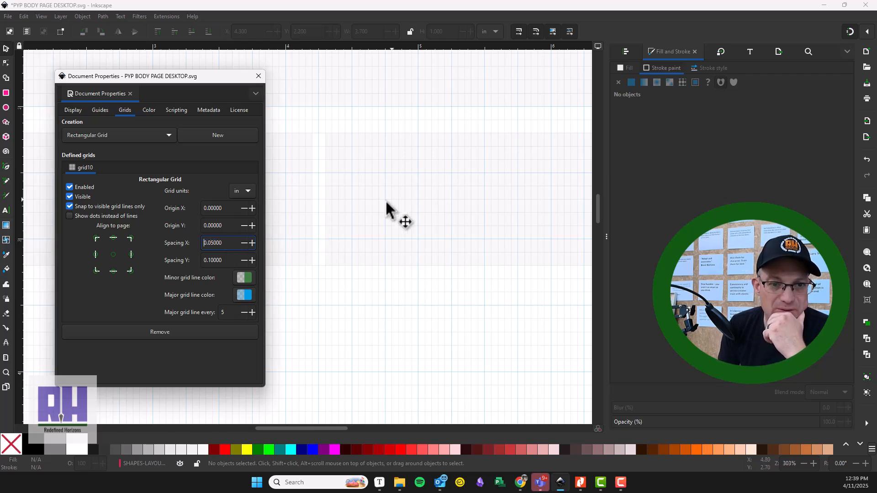
Step: Narrow both lower boxes to 3.65 in from their inner edges, starting the second one at X 4.35 in
click(341, 239)
click(335, 262)
drag(324, 267, 336, 269)
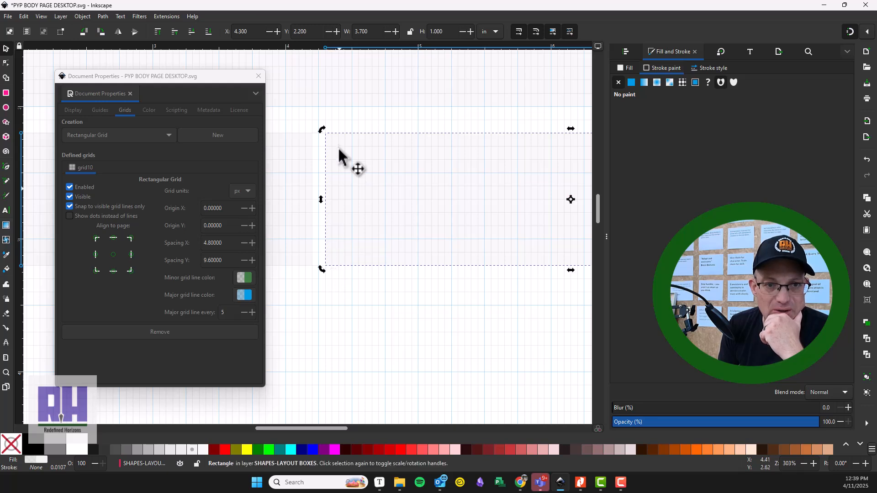
click(334, 160)
drag(323, 127, 332, 129)
click(286, 188)
drag(315, 267, 309, 269)
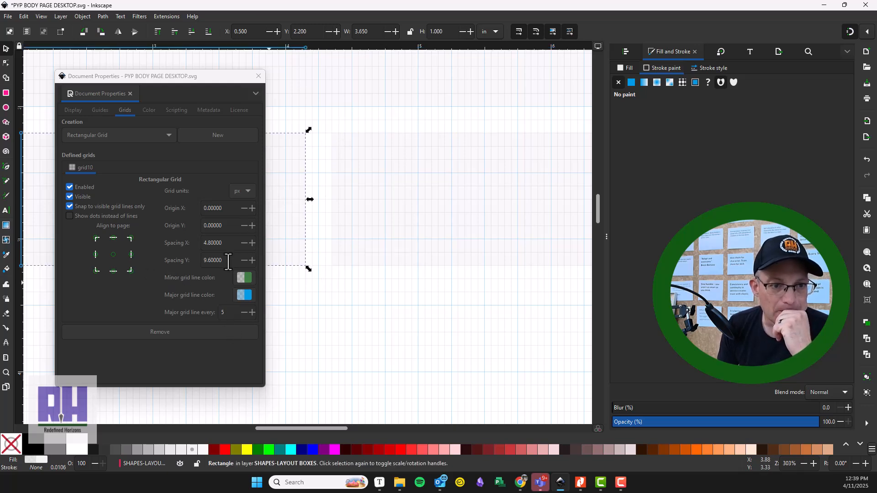
Step: Set the grid's X spacing to 0.1 in and close the document properties
click(242, 192)
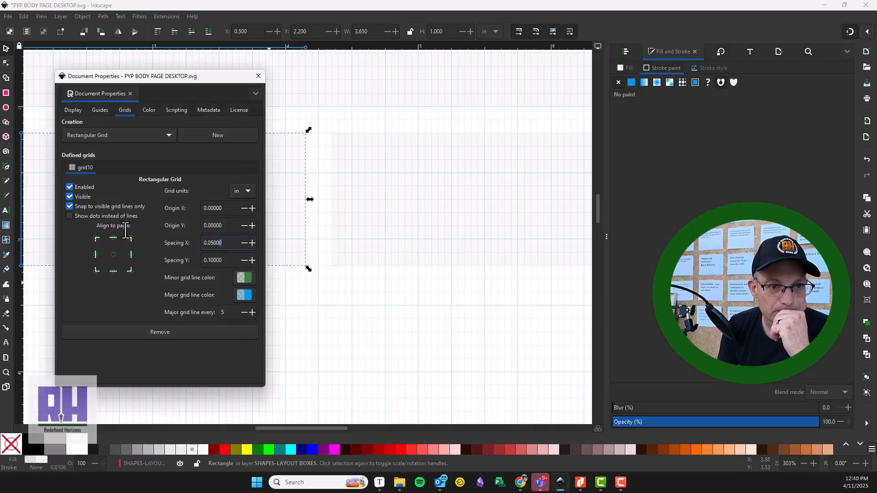
key(Return)
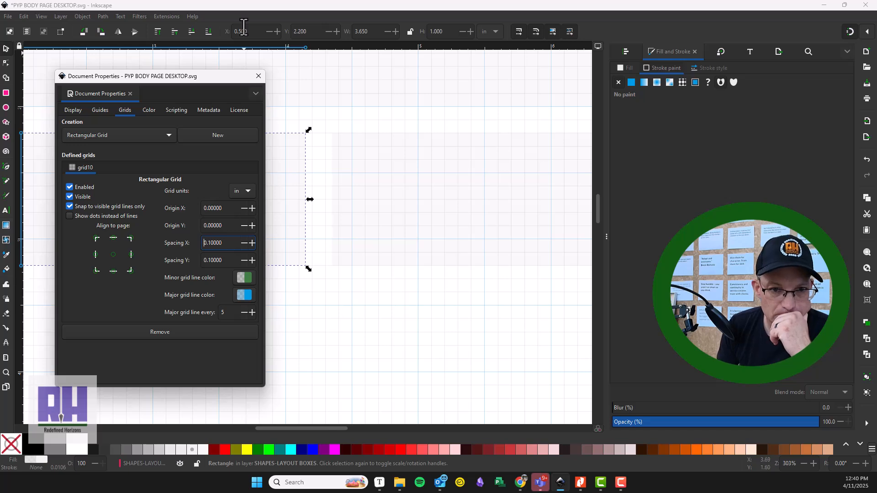
click(258, 81)
drag(338, 253, 333, 274)
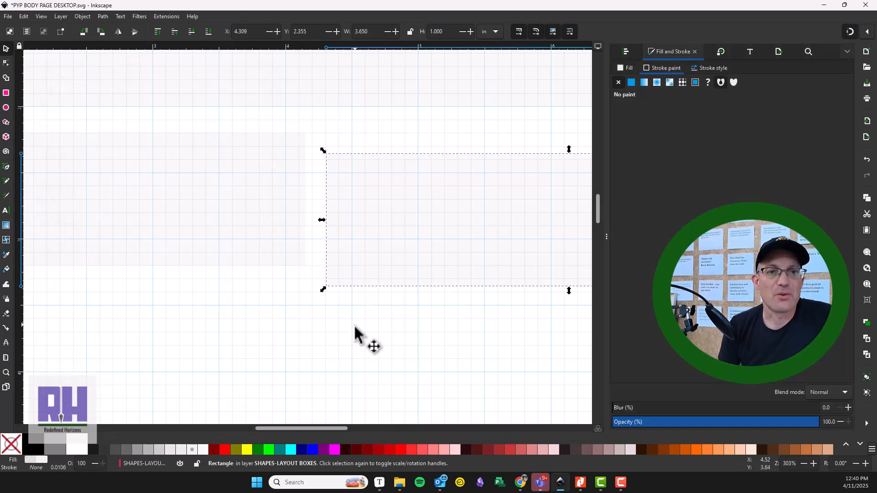
click(355, 325)
click(866, 160)
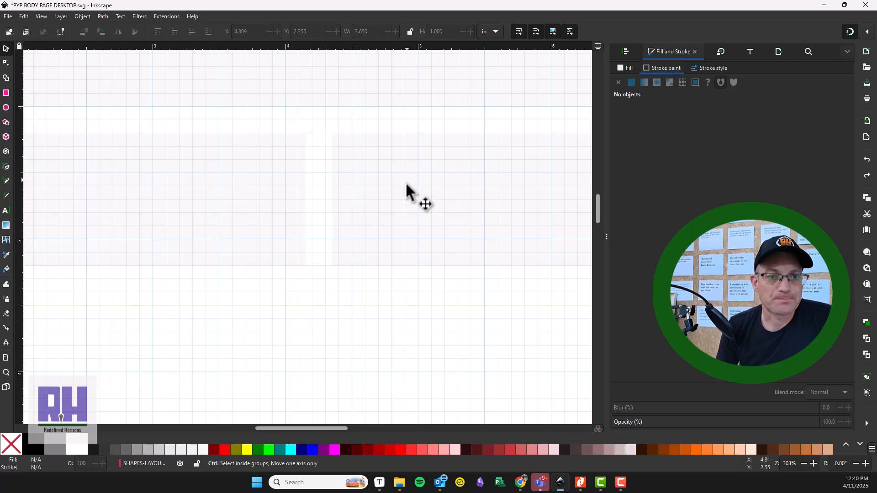
Step: Extend the left column box downward to a height of 7.1 in
ctrl+scroll(407, 188, down, 3)
scroll(334, 245, down, 1)
click(243, 153)
scroll(221, 180, down, 3)
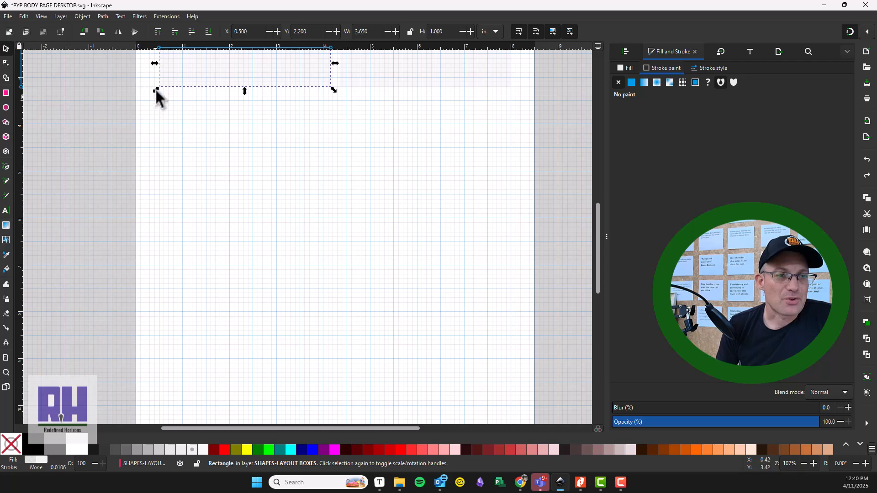
drag(243, 93, 232, 388)
drag(427, 374, 433, 278)
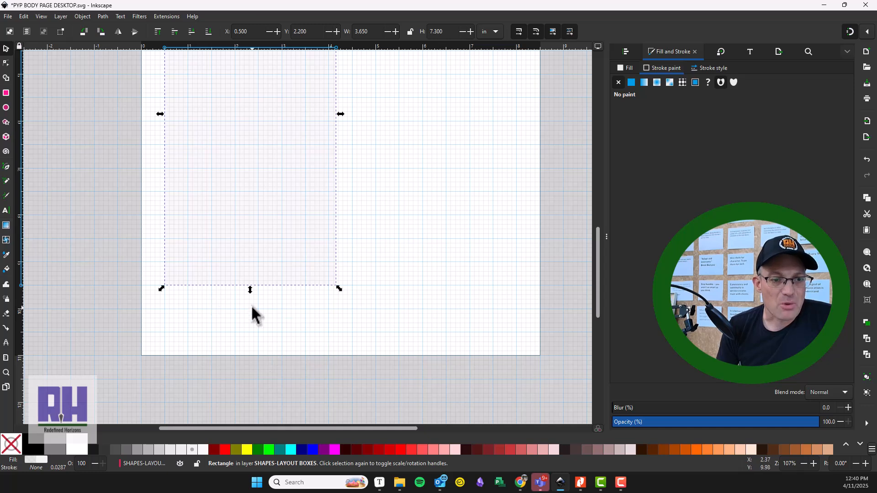
mouse_move(247, 292)
mouse_down()
mouse_move(251, 269)
mouse_move(251, 281)
mouse_up()
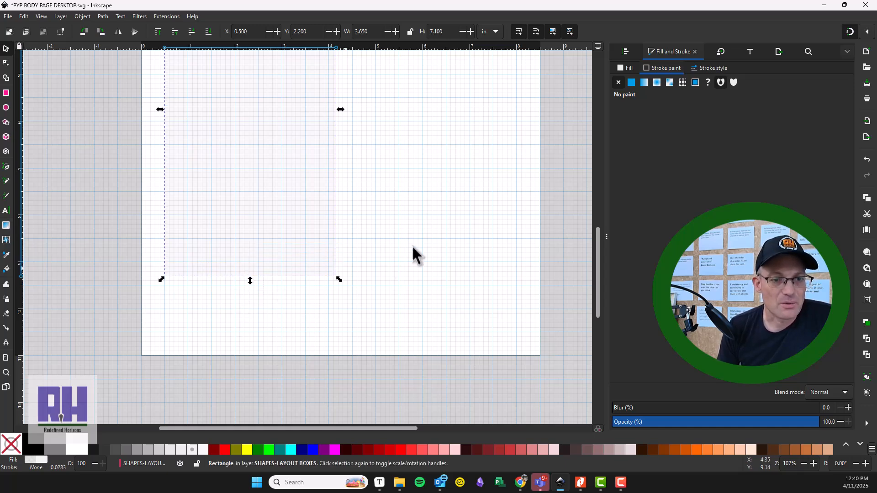
Step: Extend the right column box downward to a height of 7.1 in, level with the left one
scroll(394, 333, up, 5)
click(442, 187)
scroll(443, 182, down, 3)
scroll(443, 164, up, 2)
drag(407, 159, 410, 249)
click(237, 209)
Step: Copy the header box to the bottom of the page as a 7.5 by 0.5 in footer box at X 0.5 in, Y 9.5 in
scroll(275, 251, up, 6)
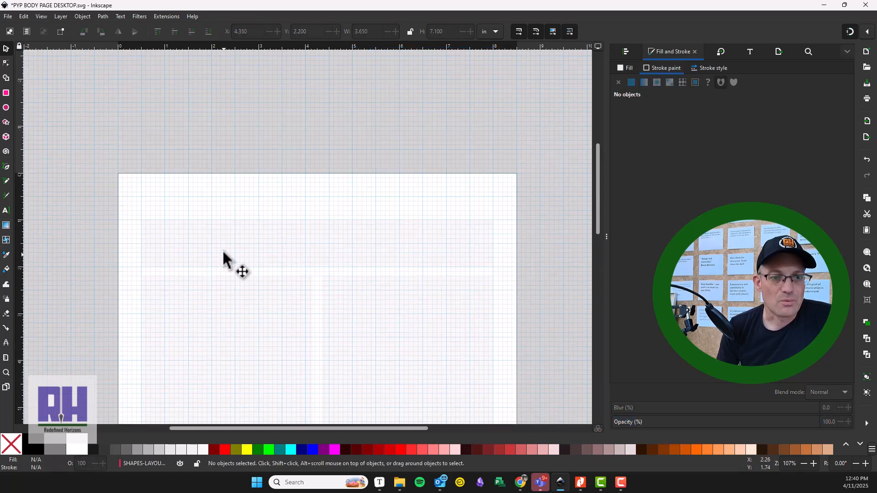
click(224, 255)
scroll(185, 223, down, 4)
drag(141, 151, 145, 248)
click(307, 300)
click(317, 292)
drag(317, 292, 319, 267)
click(434, 307)
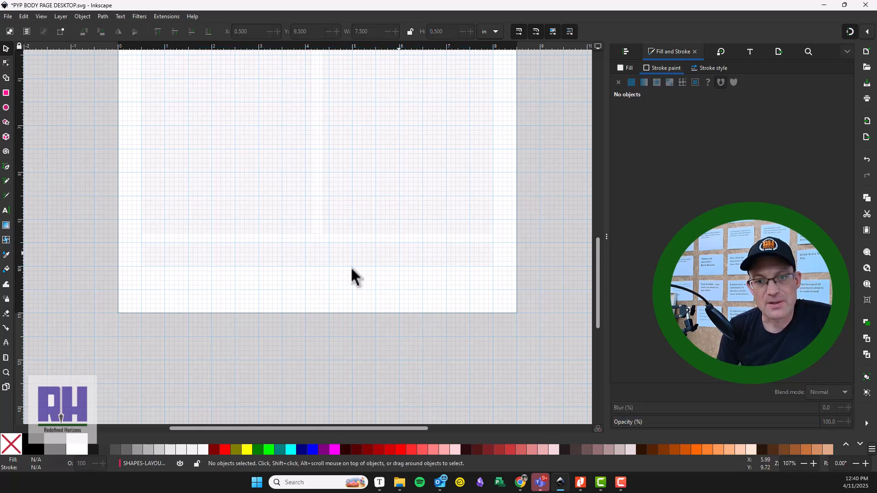
scroll(357, 266, up, 15)
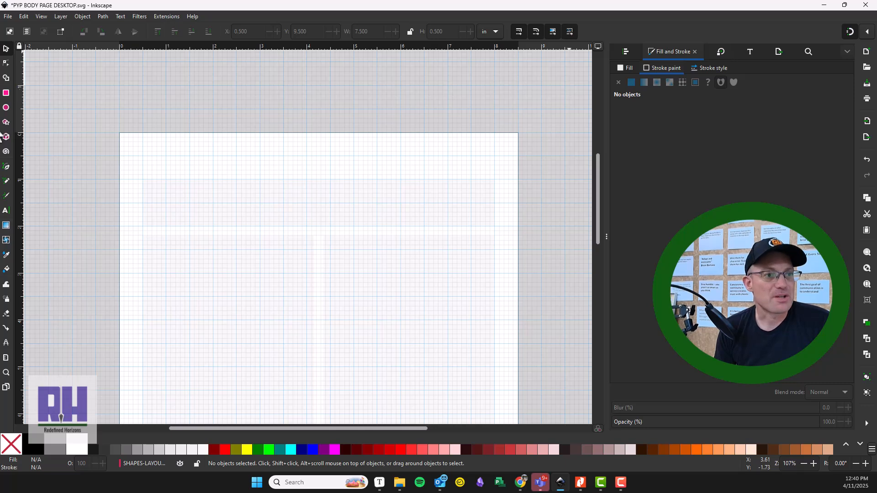
Step: Add a flowed text frame across the header area containing the title "Plotting Your Path"
click(6, 211)
drag(152, 149, 453, 207)
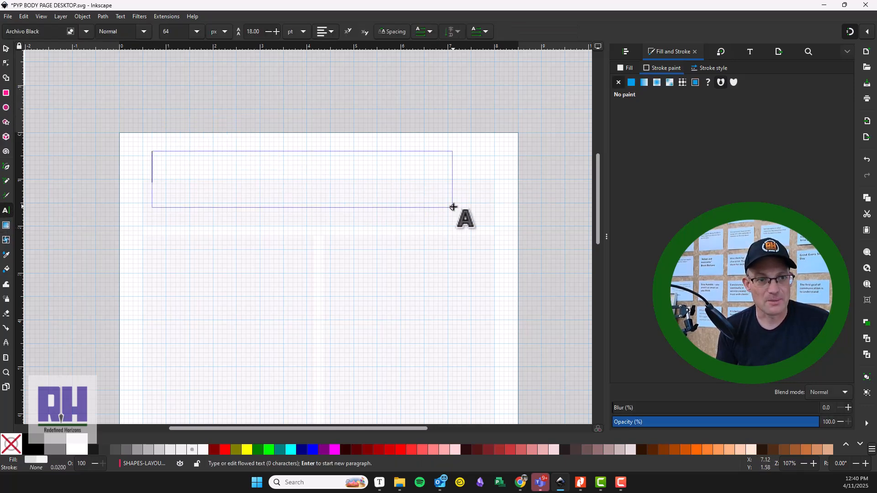
text(PAG)
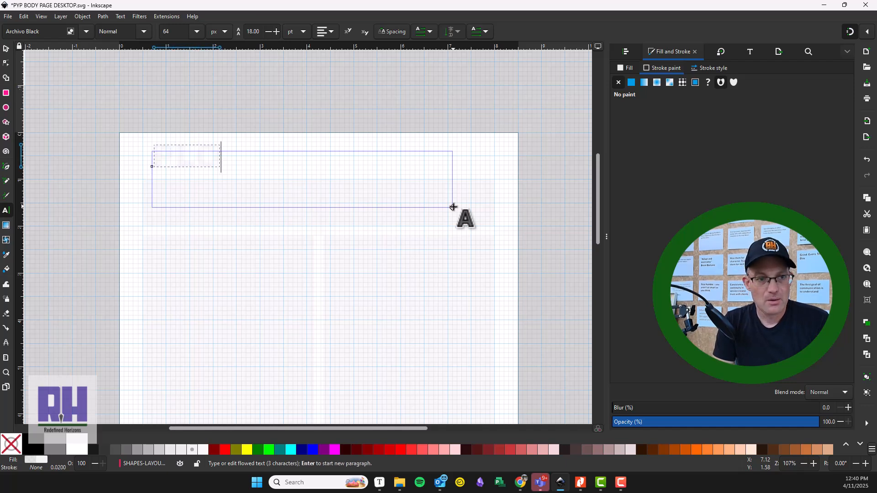
text(E)
key(Caps_Lock)
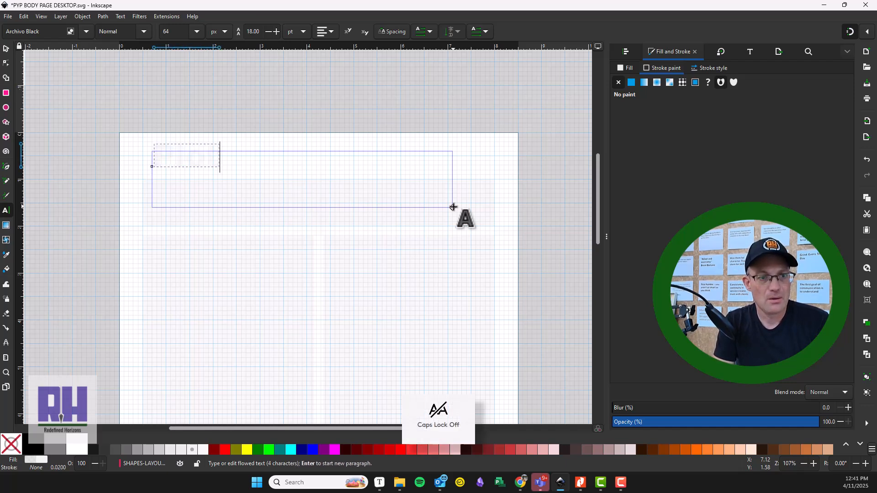
text(Title Here)
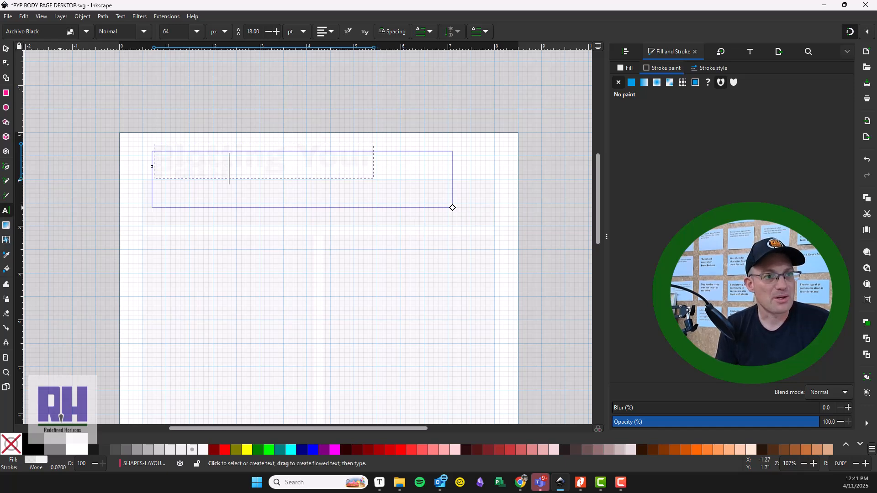
Step: Fill the title text with black and set its font size to 24
click(6, 49)
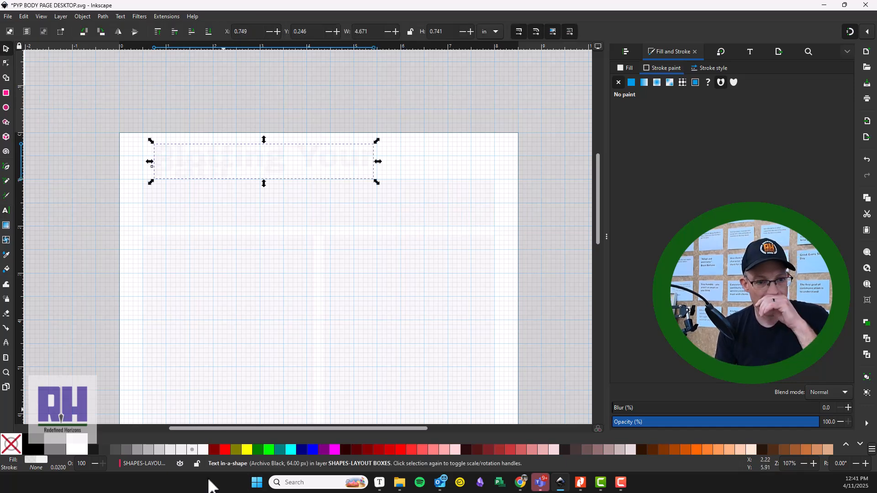
click(34, 452)
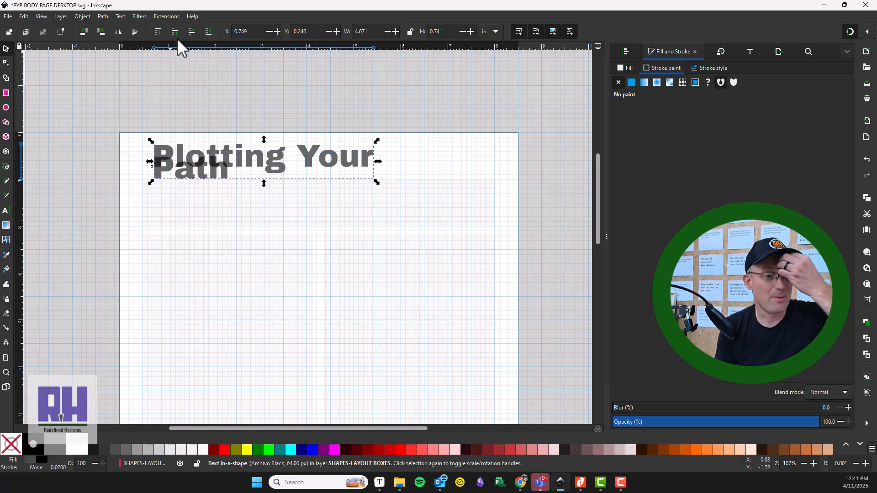
click(750, 51)
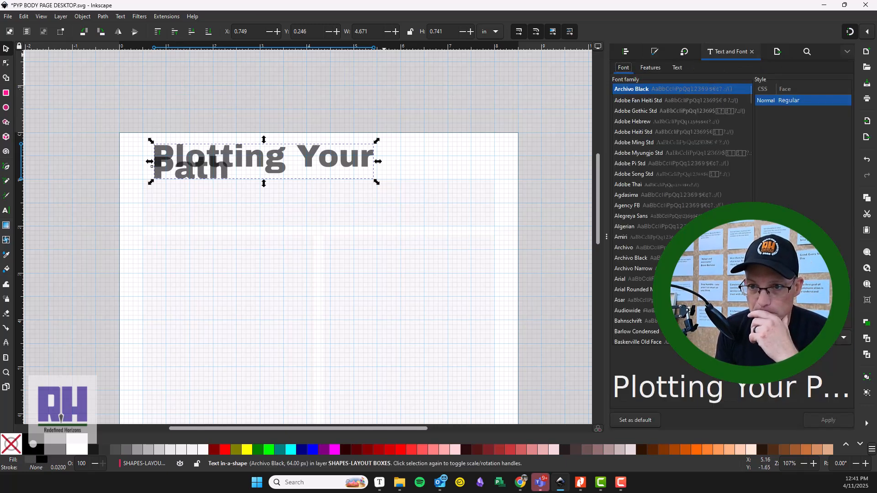
click(845, 337)
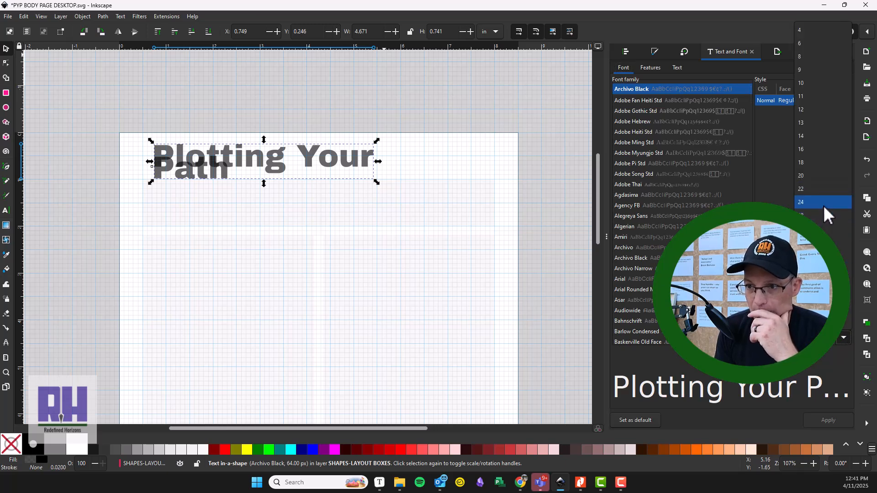
click(823, 204)
click(834, 422)
Step: Move the title into the header box at about X 0.618 in, Y 1.219 in
drag(180, 161, 146, 180)
ctrl+scroll(158, 199, up, 3)
drag(439, 253, 322, 220)
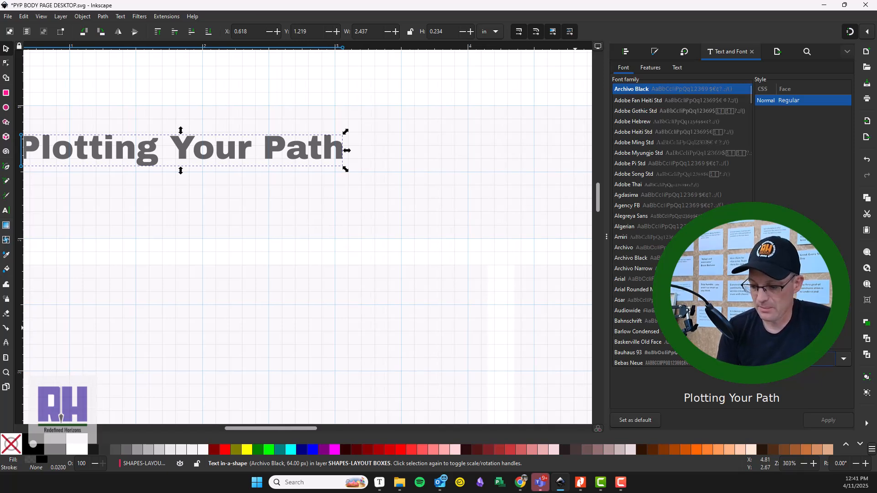
Step: Set the title's font size to 32 px and reposition it in the header box at X 0.625 in, Y 1.158 in
text(24)
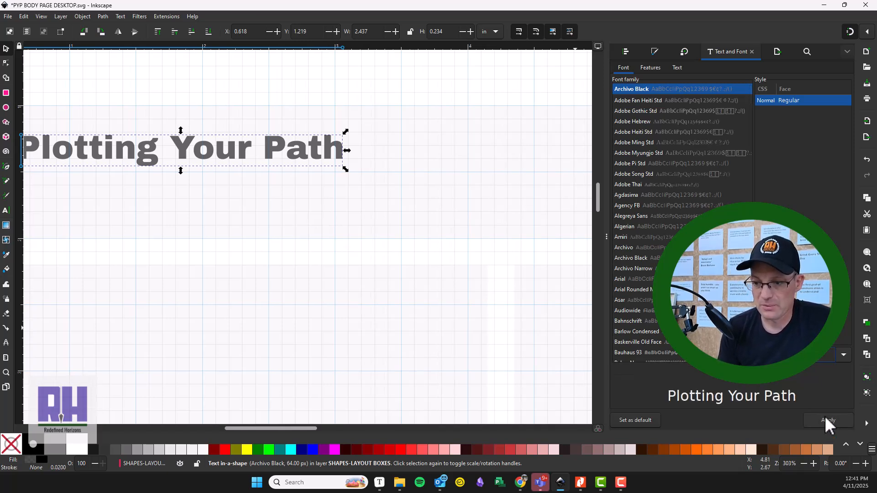
click(827, 421)
drag(254, 172, 545, 221)
drag(303, 190, 297, 186)
click(223, 220)
drag(414, 218, 249, 190)
scroll(256, 196, down, 2)
drag(361, 238, 347, 193)
drag(397, 166, 333, 155)
Step: Duplicate the title and place the copy directly below the original at X 0.625 in, Y 1.558 in
click(152, 135)
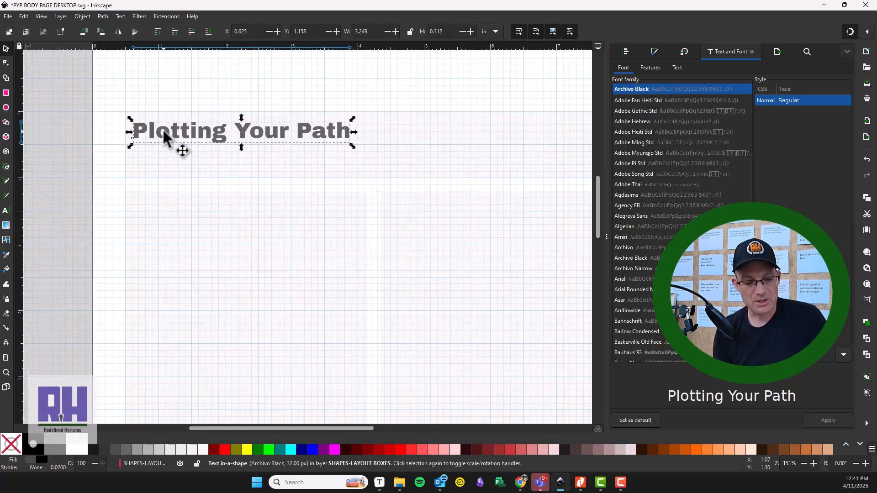
key(ctrl+d)
drag(149, 146, 146, 157)
click(70, 85)
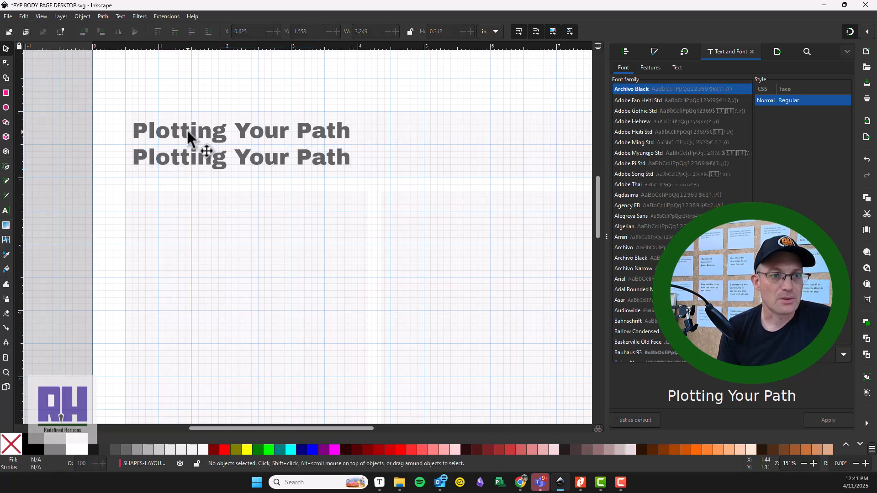
Step: Set the upper title's fill alpha to 100 and its color to gray 666666
click(187, 133)
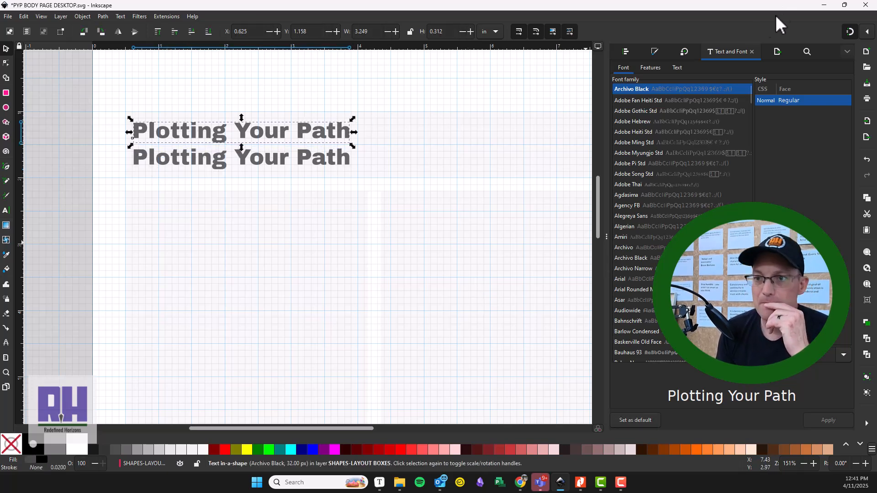
click(678, 69)
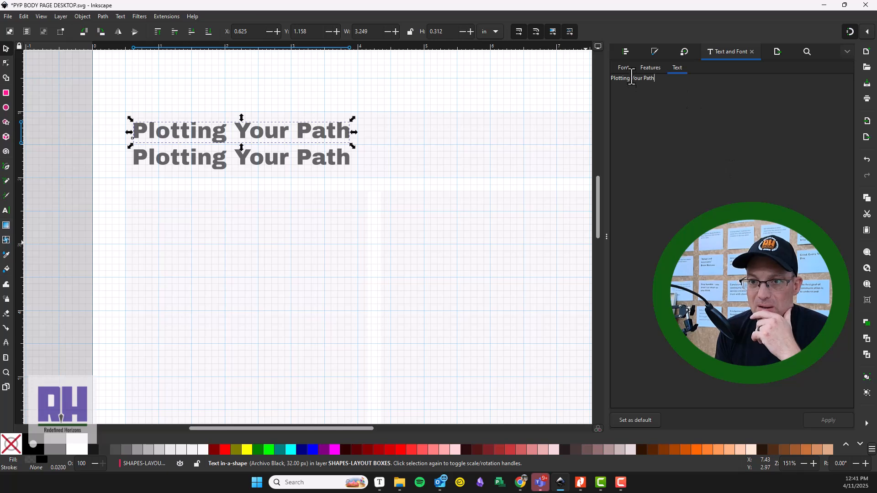
click(655, 53)
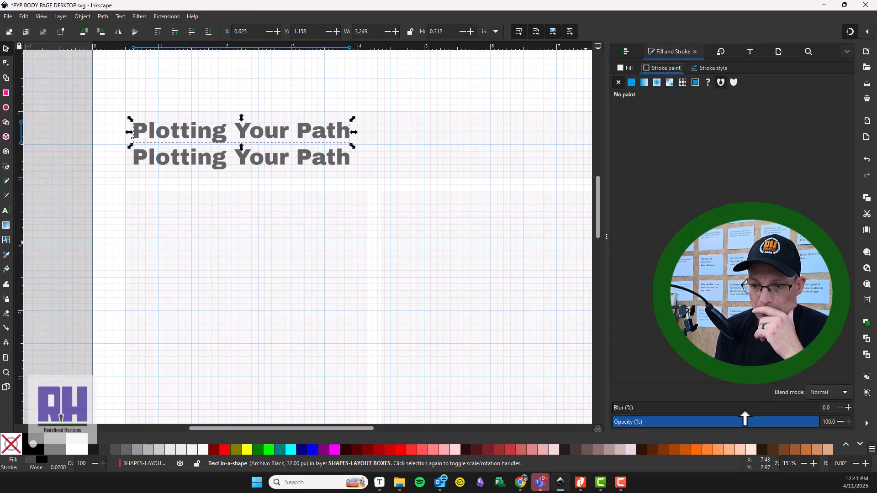
click(627, 69)
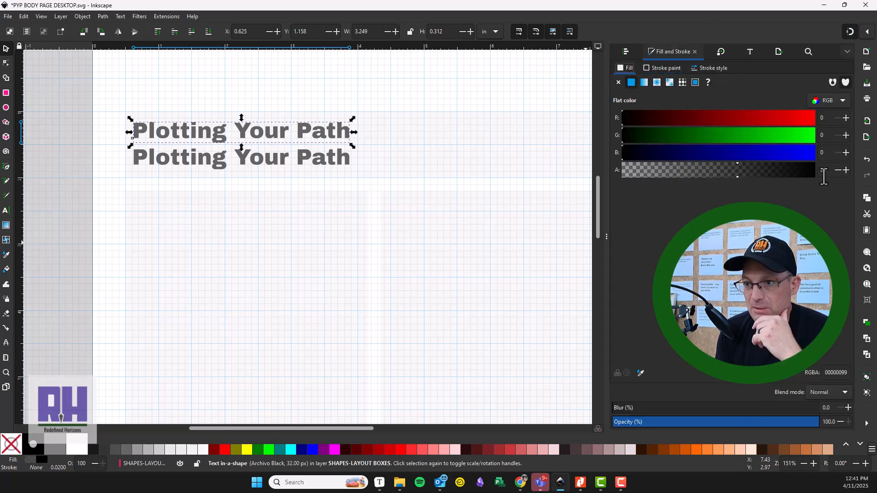
text(100)
key(Return)
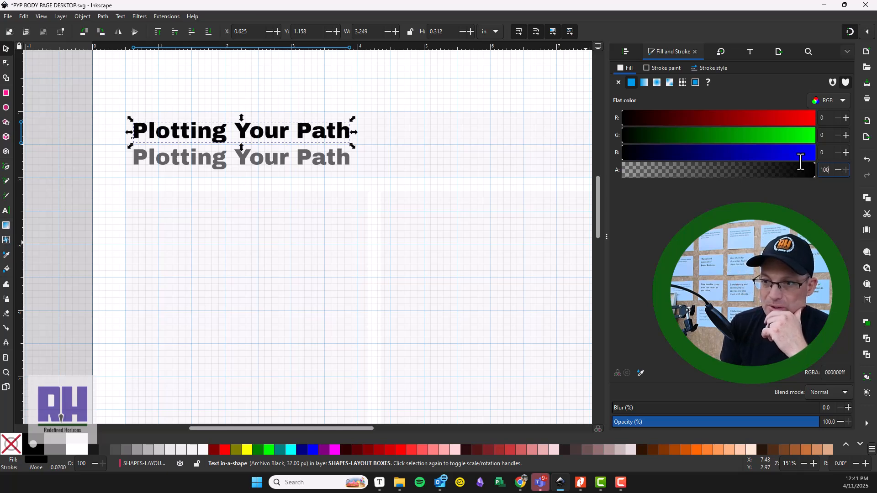
click(130, 456)
Step: Change the fill of the header, both column and footer layout boxes to the lighter gray f9f9f9
click(486, 180)
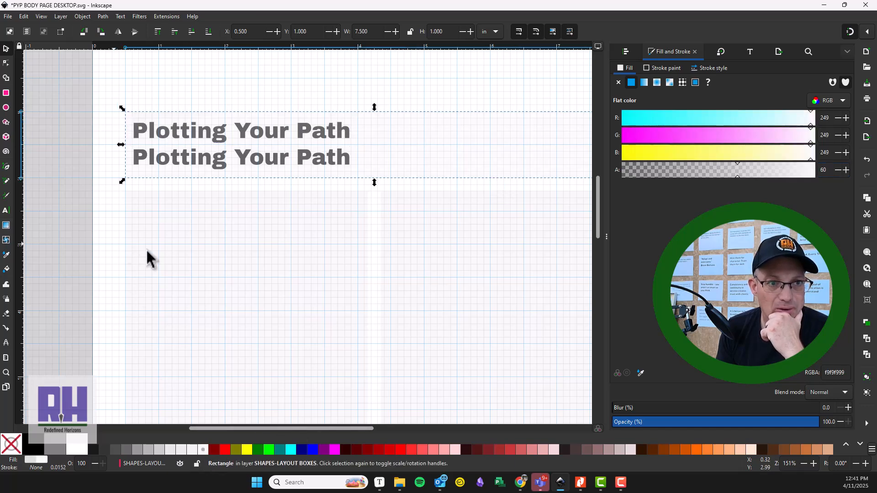
click(123, 245)
click(337, 276)
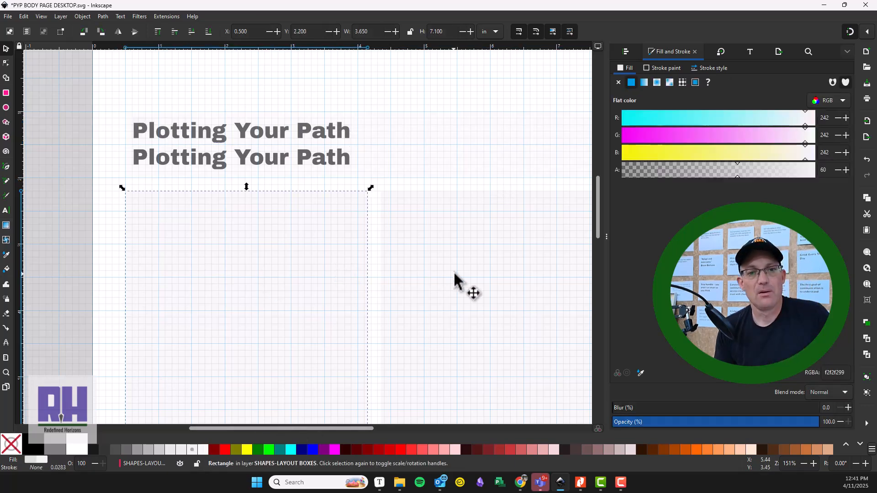
click(455, 274)
scroll(425, 313, down, 10)
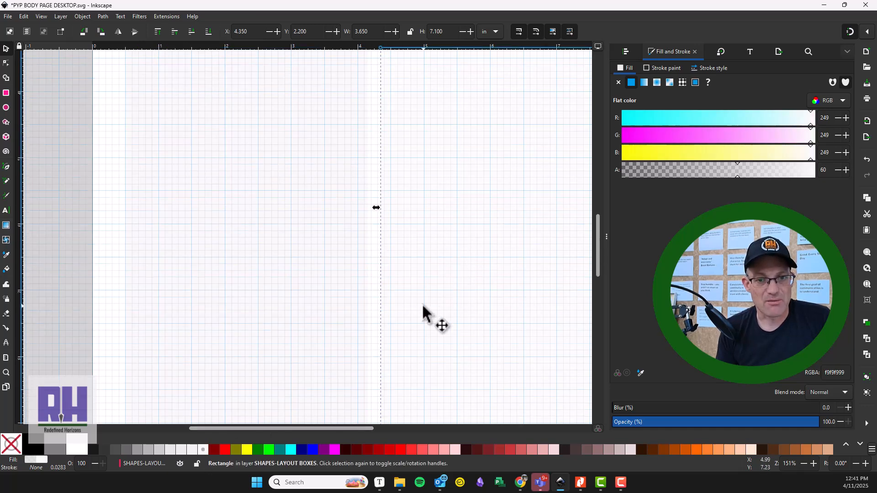
click(318, 178)
click(345, 252)
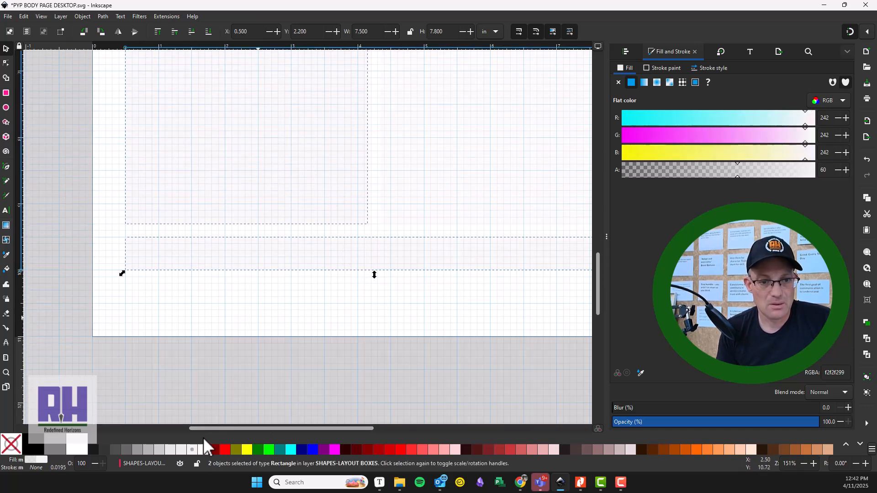
click(45, 285)
scroll(45, 284, up, 10)
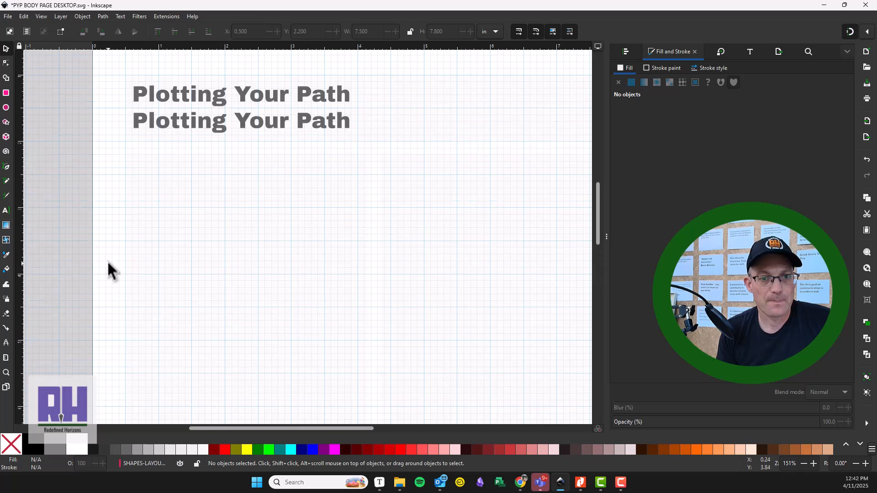
Step: Replace the lower title copy's text with "When Do You Deserve A Raise?"
click(337, 236)
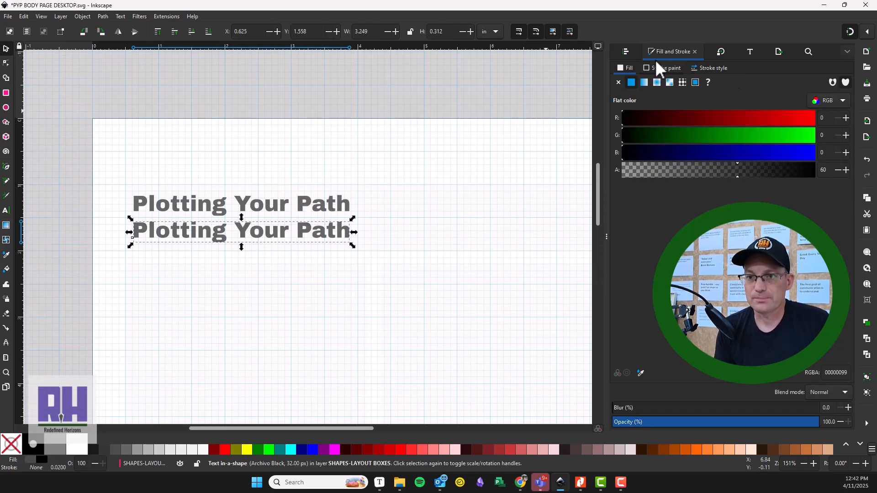
click(750, 51)
text(W)
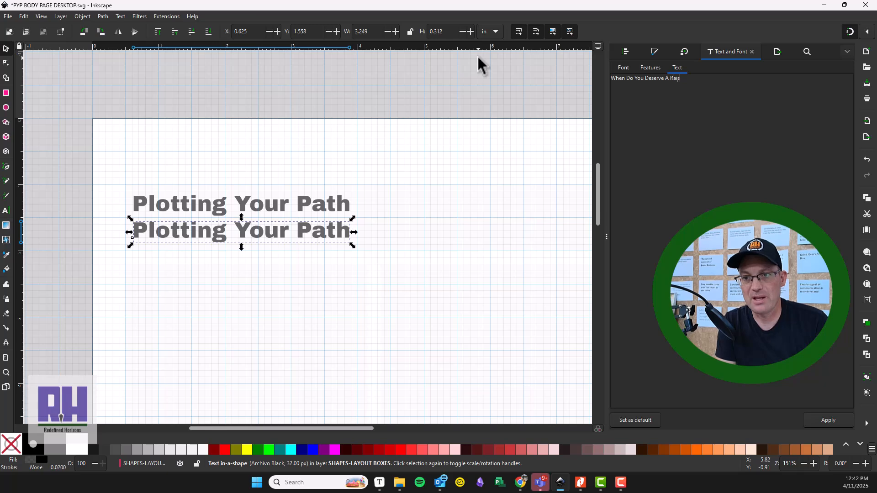
click(822, 420)
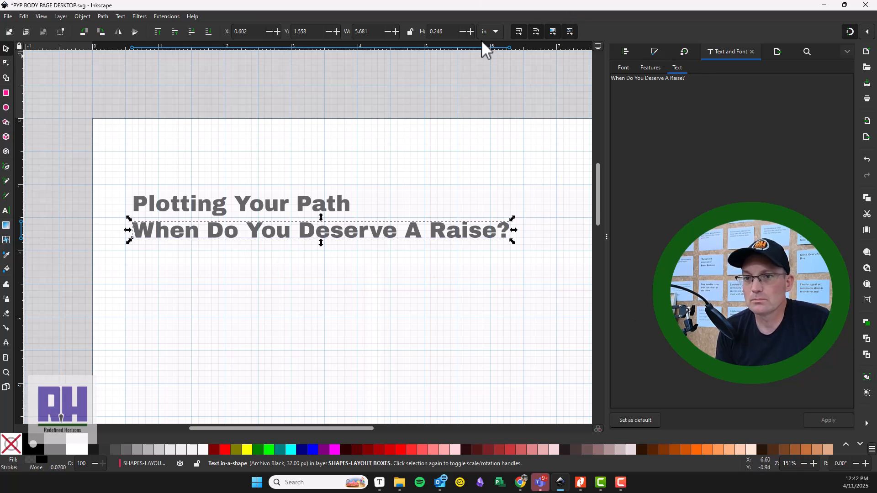
Step: Set the fill of the "When Do You Deserve A Raise?" line to the opaque dark blue 3f5473ff
click(654, 51)
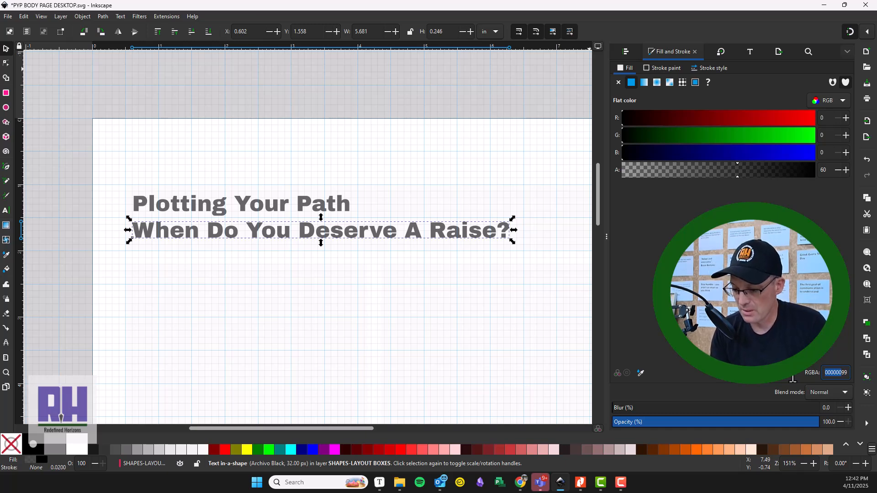
text(3f9)
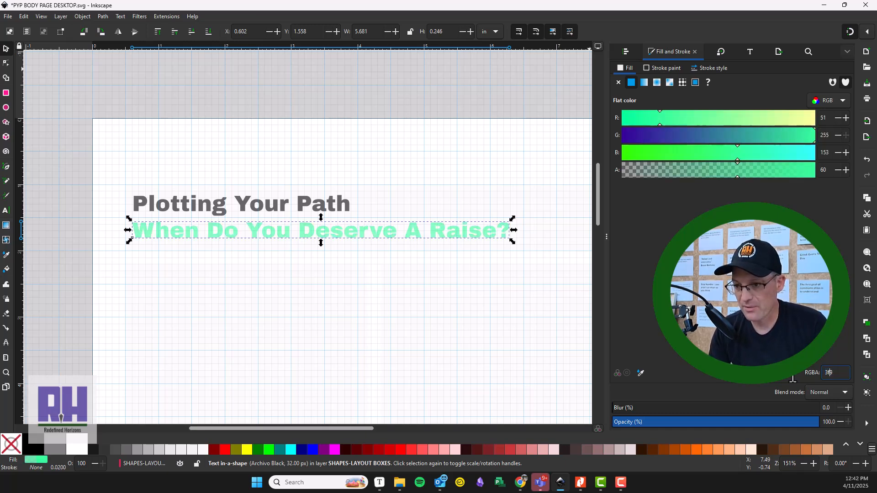
key(Delete)
key(Delete)
text(5)
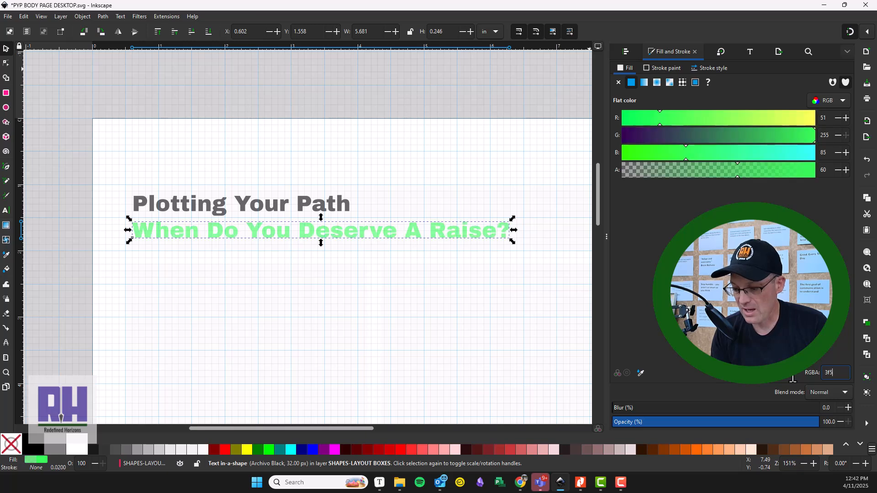
text(473ff)
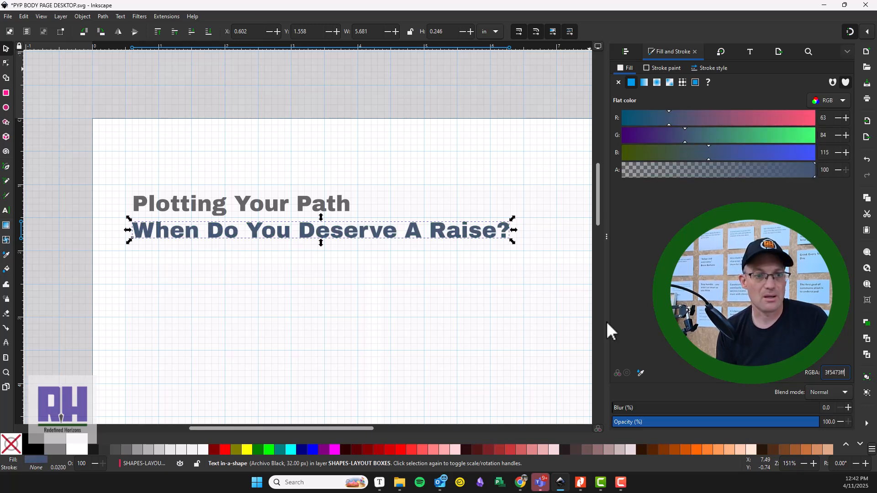
click(568, 329)
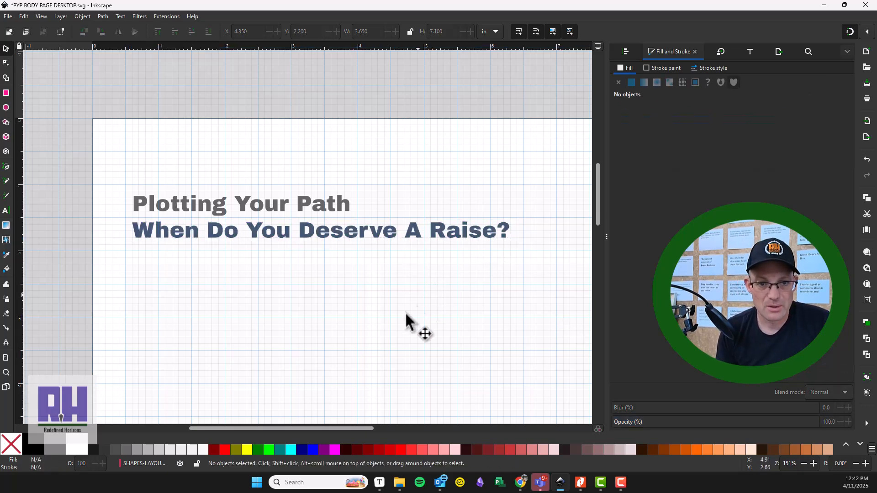
Step: Copy the "Plotting Your Path" title into the footer box at X 0.625 in, Y 9.558 in
scroll(413, 311, down, 3)
scroll(417, 276, up, 3)
ctrl+scroll(335, 186, down, 2)
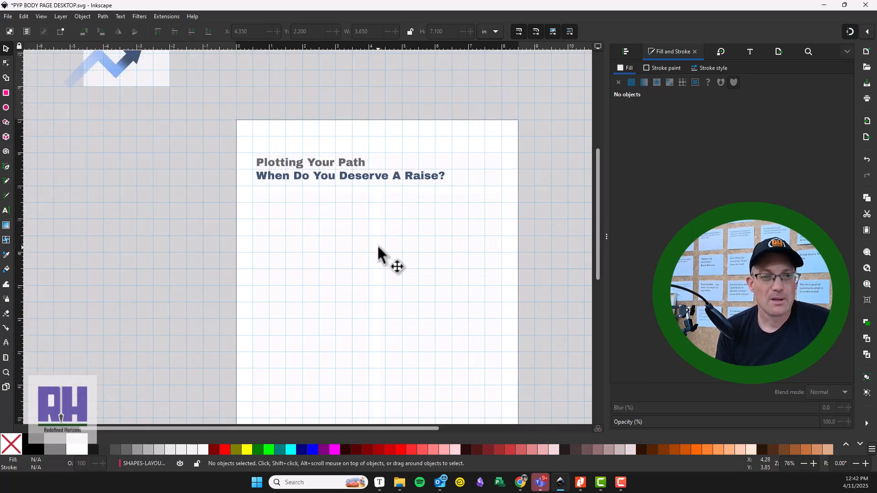
scroll(379, 249, down, 5)
scroll(212, 286, up, 5)
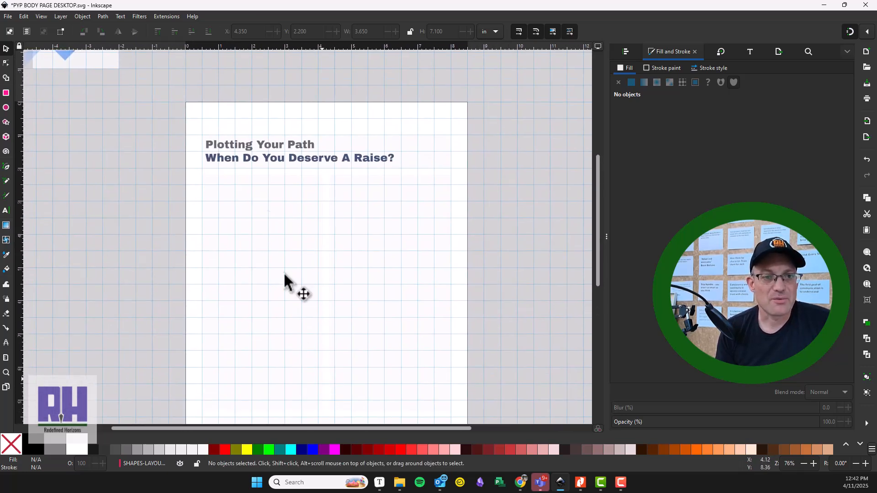
click(229, 160)
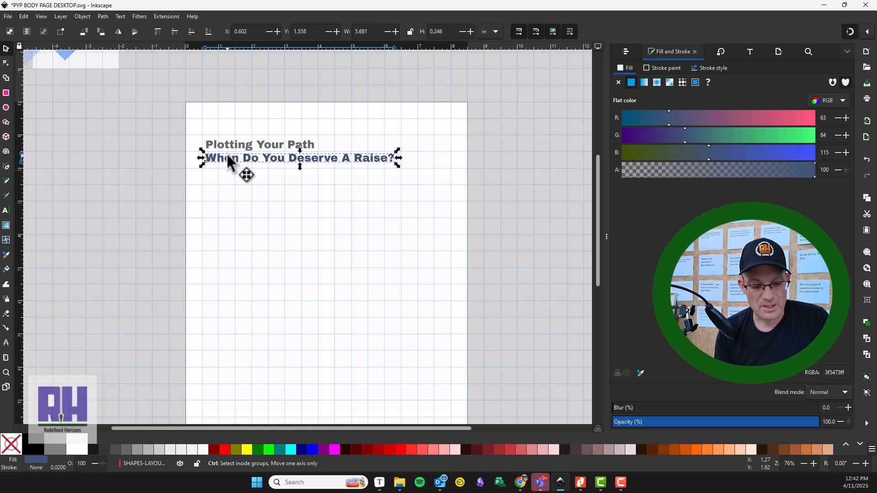
click(222, 147)
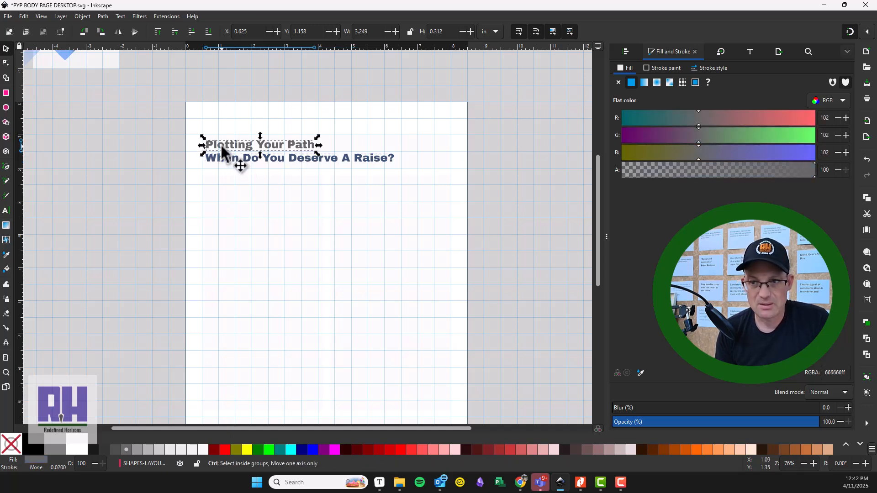
mouse_move(212, 145)
mouse_down()
mouse_move(234, 464)
mouse_move(209, 425)
mouse_move(219, 146)
mouse_up()
scroll(218, 125, up, 3)
scroll(242, 214, up, 2)
scroll(242, 215, down, 1)
drag(238, 334, 185, 242)
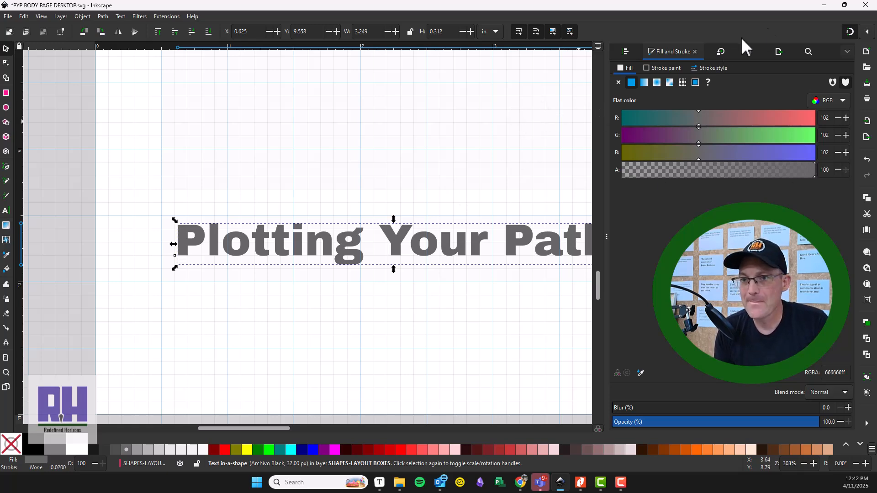
Step: Replace the text of the title copy in the footer box with "April 2025 Issue"
click(749, 52)
key(ctrl+a)
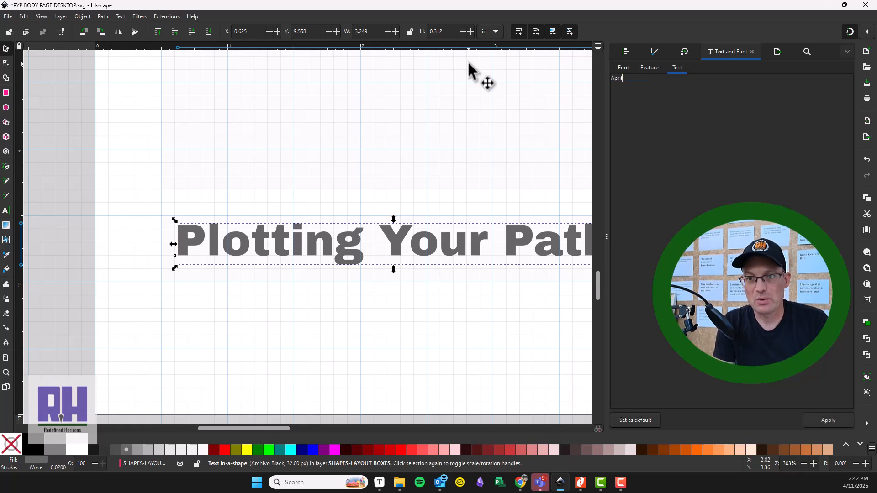
text(April 2025 Issue)
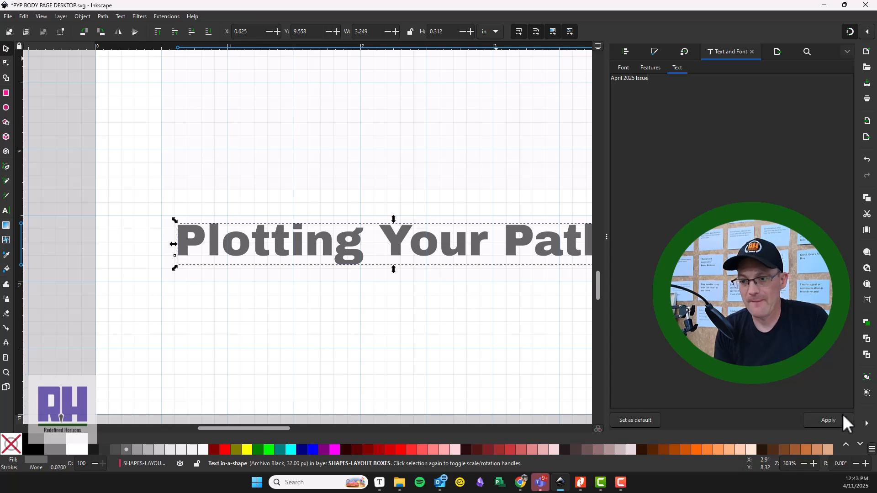
click(842, 415)
Step: Change the "April 2025 Issue" footer line to the Archivo Regular font at size 16
drag(344, 253, 175, 267)
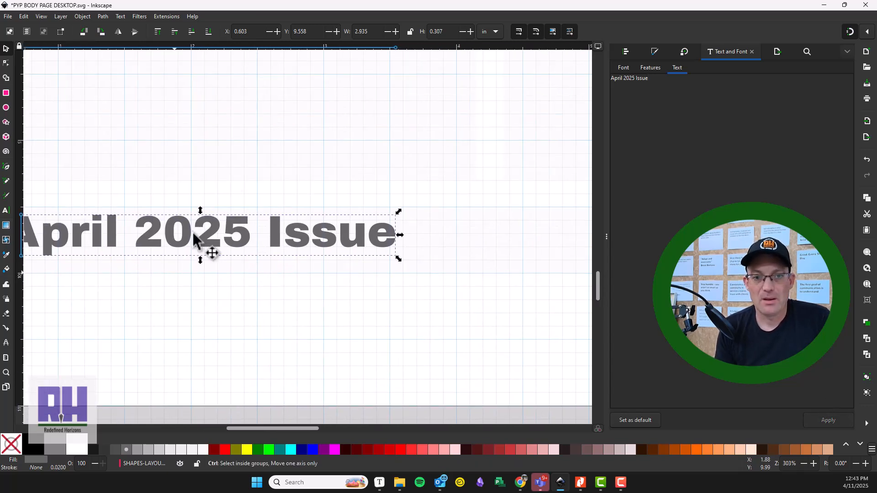
scroll(175, 274, down, 4)
drag(300, 212, 322, 304)
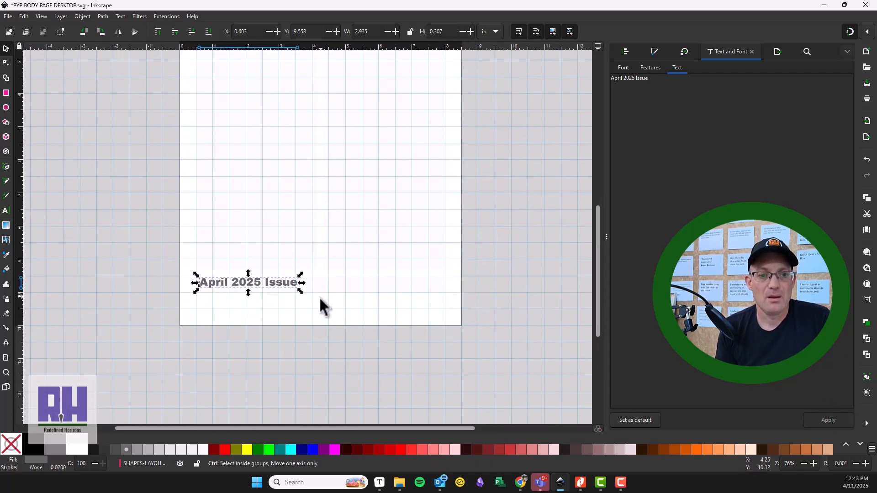
scroll(201, 290, up, 2)
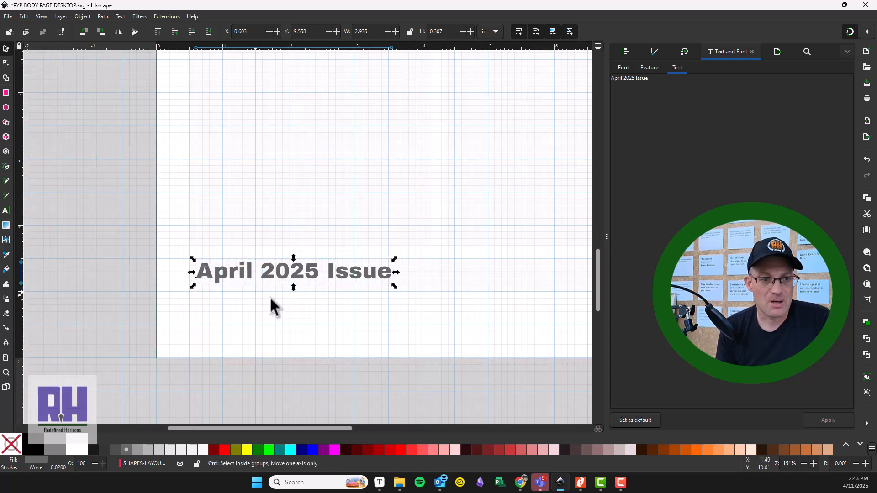
scroll(209, 288, up, 1)
scroll(210, 290, down, 1)
drag(445, 314, 311, 376)
click(625, 69)
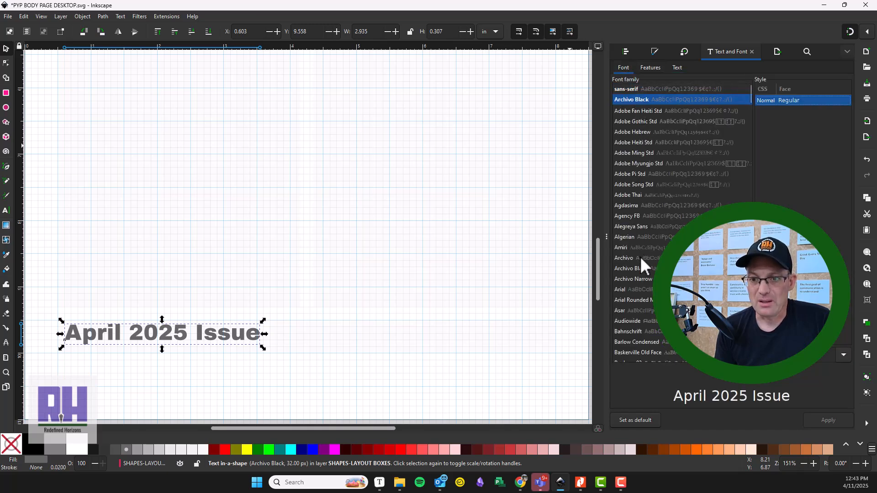
scroll(640, 252, down, 5)
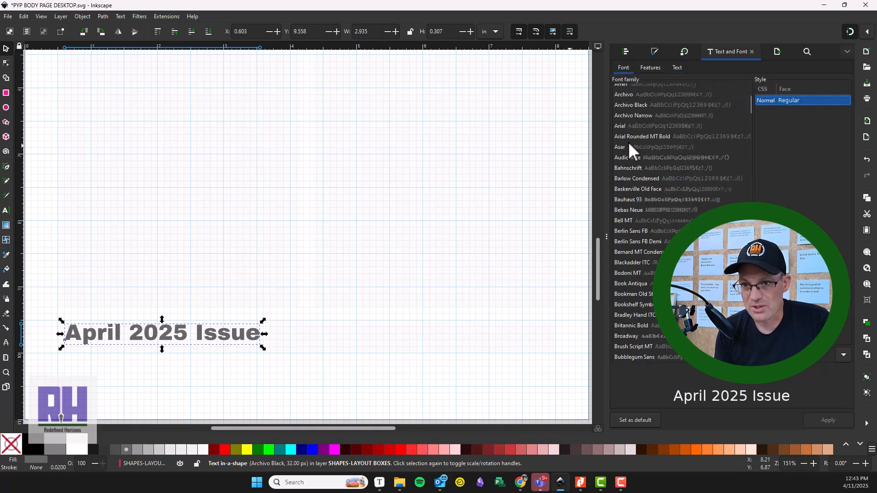
click(645, 95)
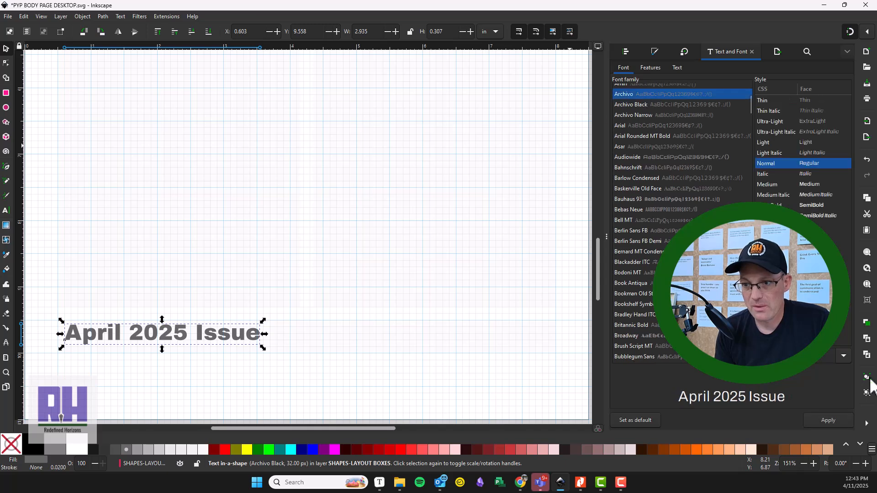
click(844, 356)
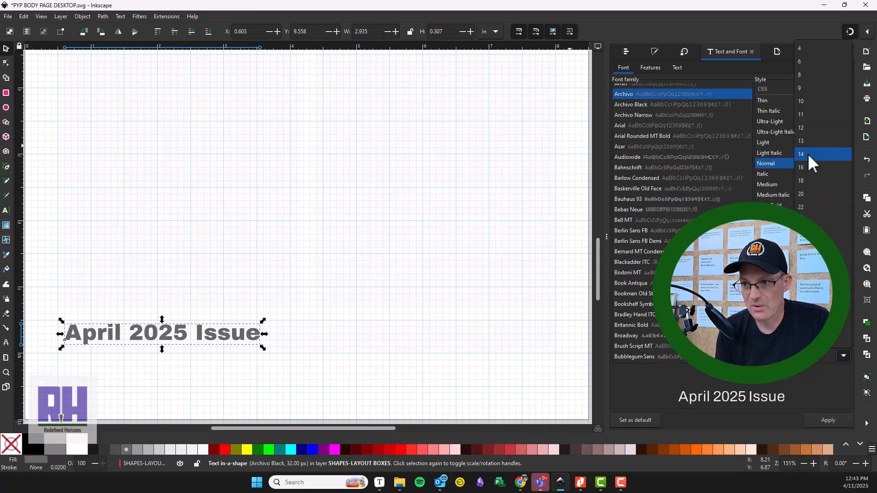
click(804, 167)
drag(455, 338, 630, 279)
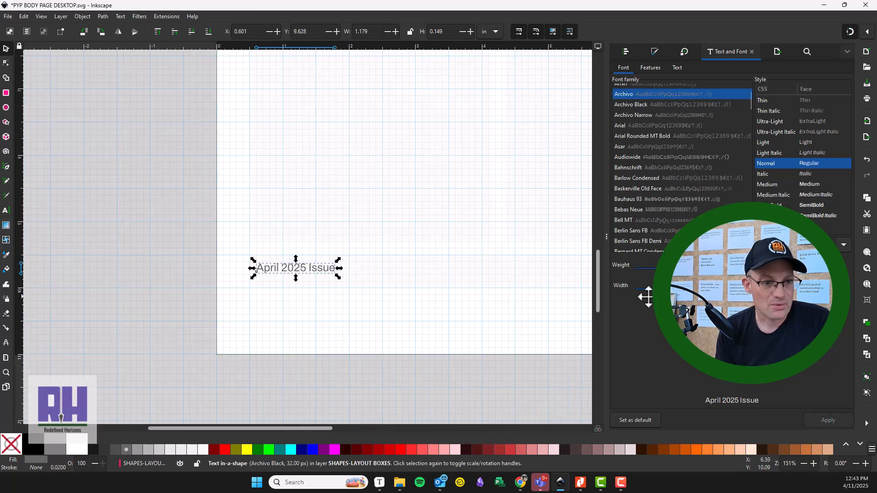
Step: Duplicate the "April 2025 Issue" line and place the copy directly below it at X 0.601 in, Y 9.779 in
scroll(315, 285, up, 4)
drag(36, 238, 146, 265)
key(ctrl+d)
click(317, 420)
click(358, 267)
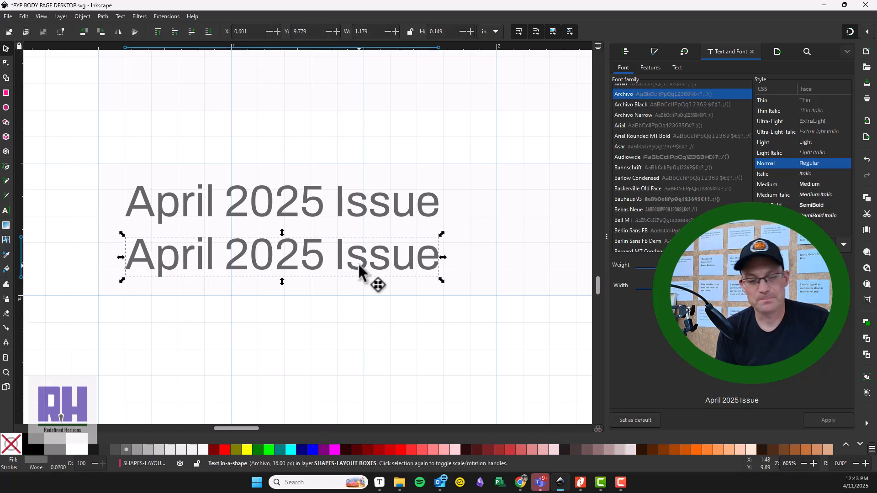
Step: Replace the text of the lower footer line with "1 of 2"
click(679, 68)
key(ctrl+a)
text(1)
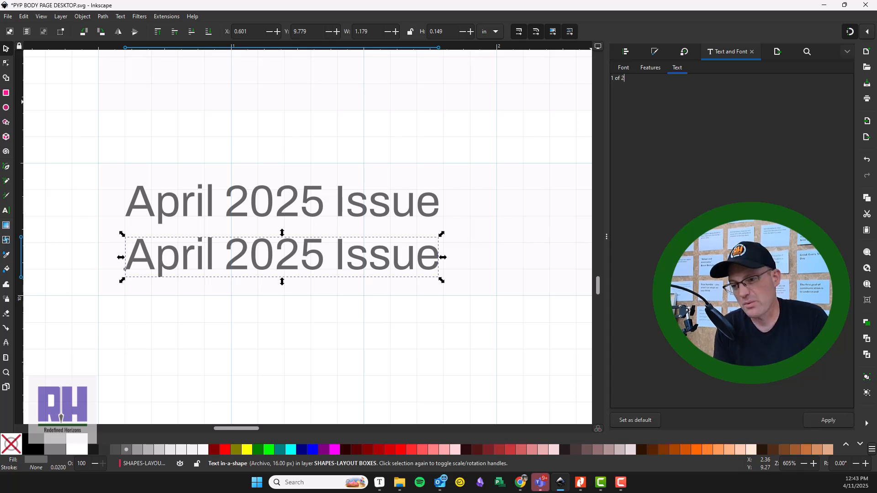
click(829, 420)
click(328, 338)
Step: Check the whole page and save the document under its existing name
ctrl+scroll(329, 347, down, 2)
scroll(274, 354, right, 3)
ctrl+scroll(224, 354, down, 2)
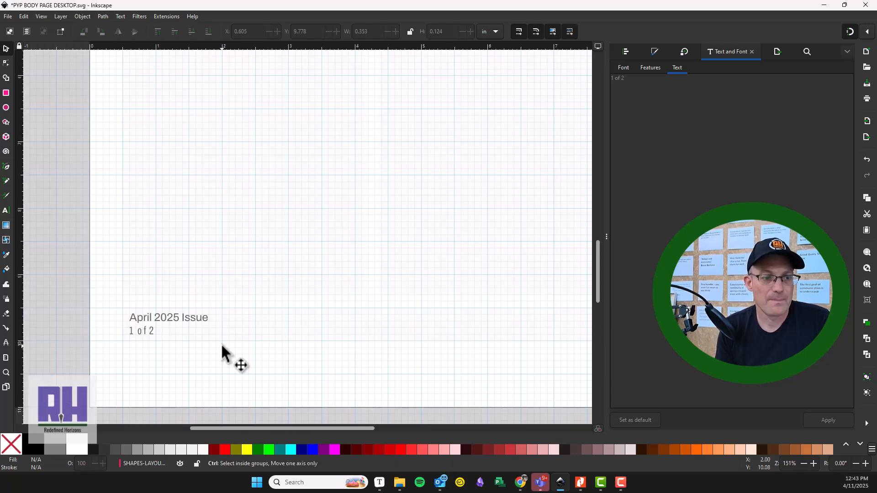
scroll(380, 340, right, 2)
scroll(375, 344, up, 1)
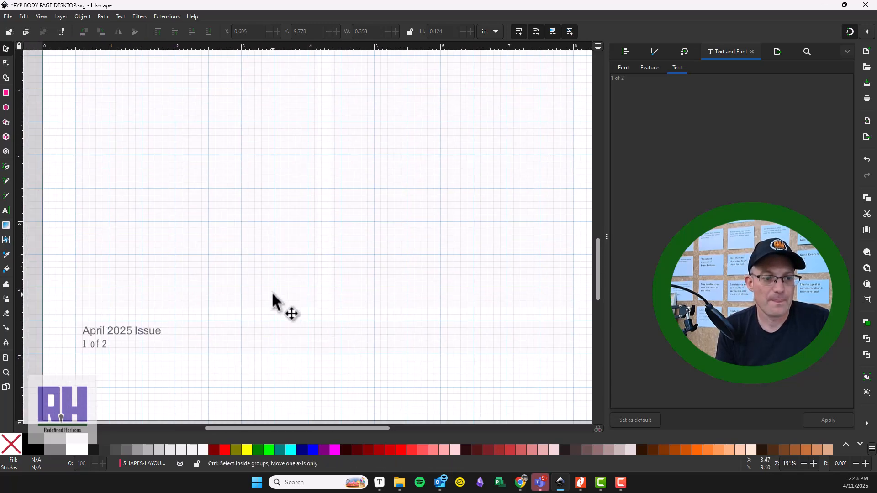
ctrl+scroll(273, 302, down, 2)
scroll(446, 252, up, 3)
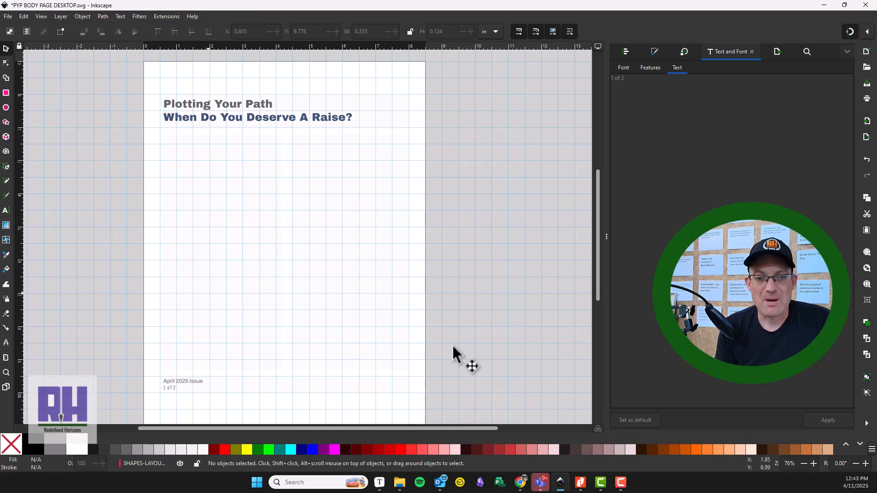
scroll(451, 327, down, 2)
scroll(448, 338, up, 1)
click(9, 16)
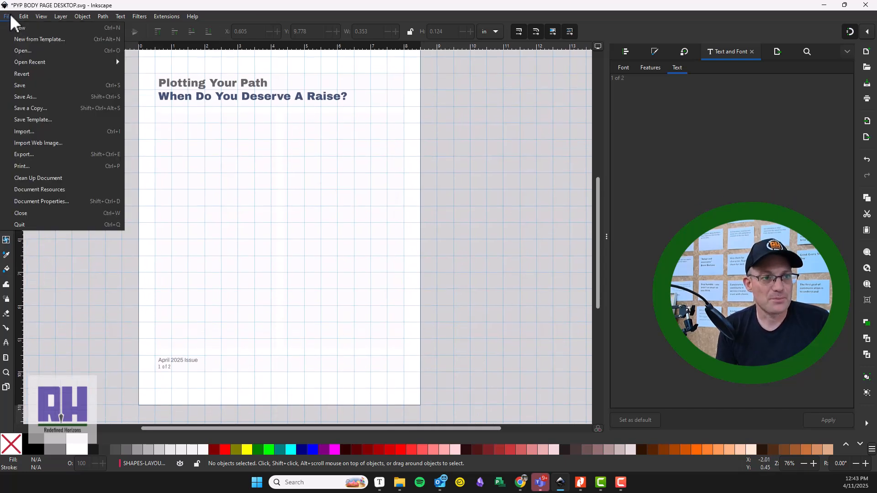
click(32, 84)
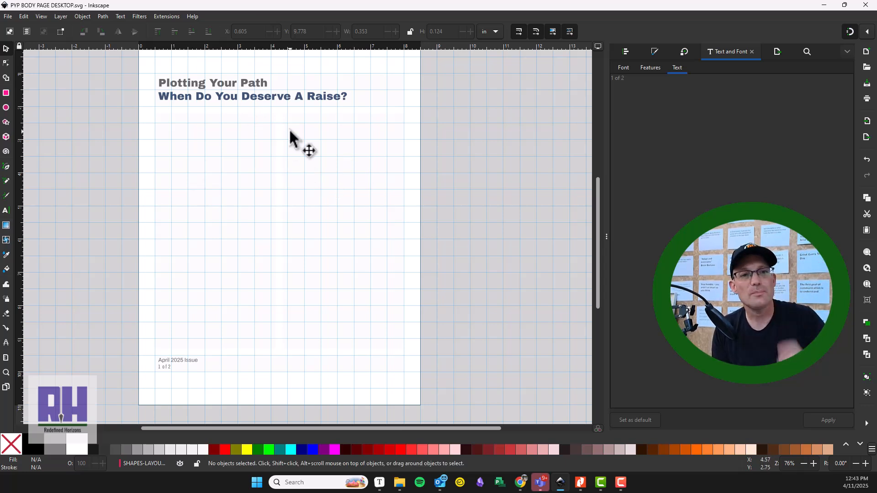
Step: Copy the "When Do You Deserve A Raise?" title to just below the header box at about X 0.602 in, Y 2.358 in
scroll(171, 92, up, 3)
scroll(173, 94, left, 2)
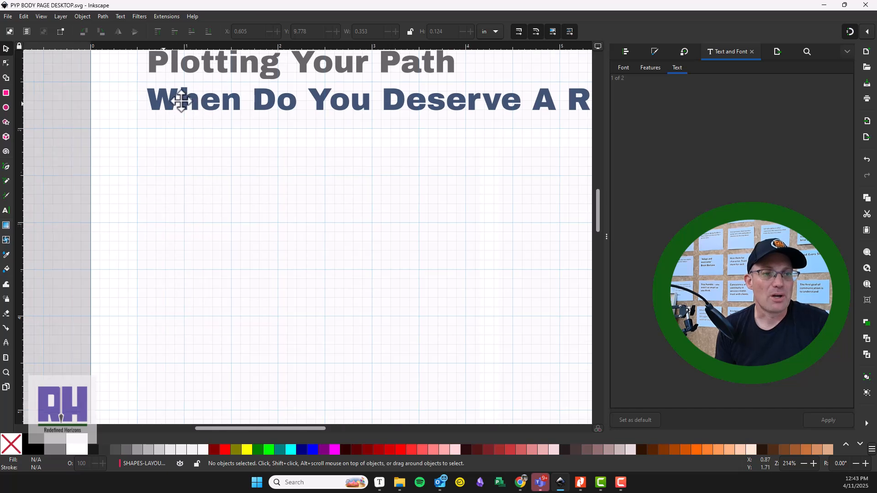
click(180, 99)
key(ctrl+d)
drag(182, 103, 176, 173)
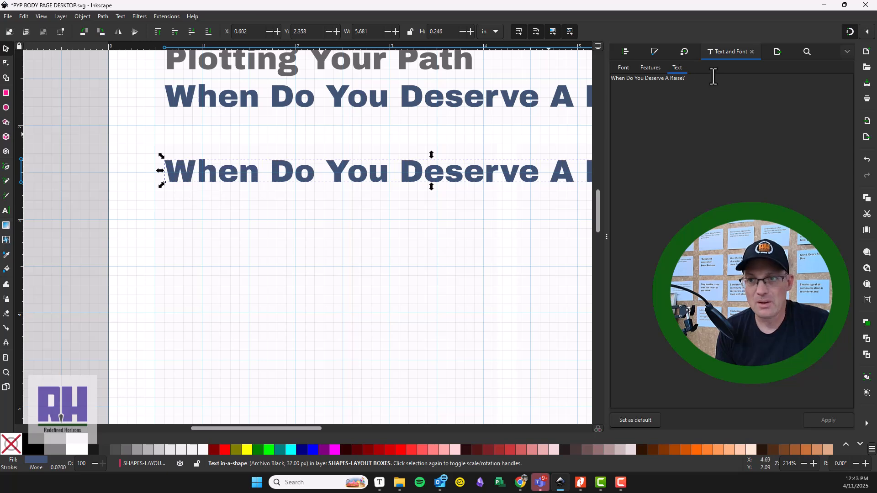
Step: Set the font size of the "When Do You Deserve A Raise?" copy below the header to 18
click(623, 68)
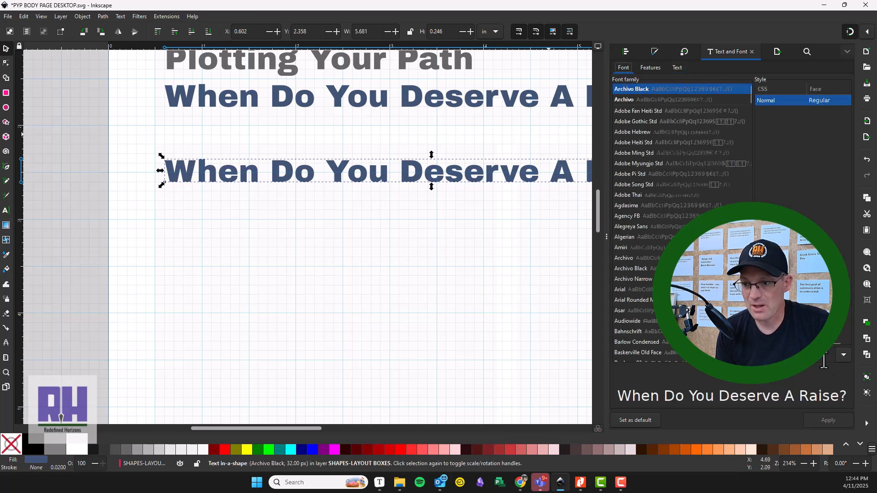
click(844, 355)
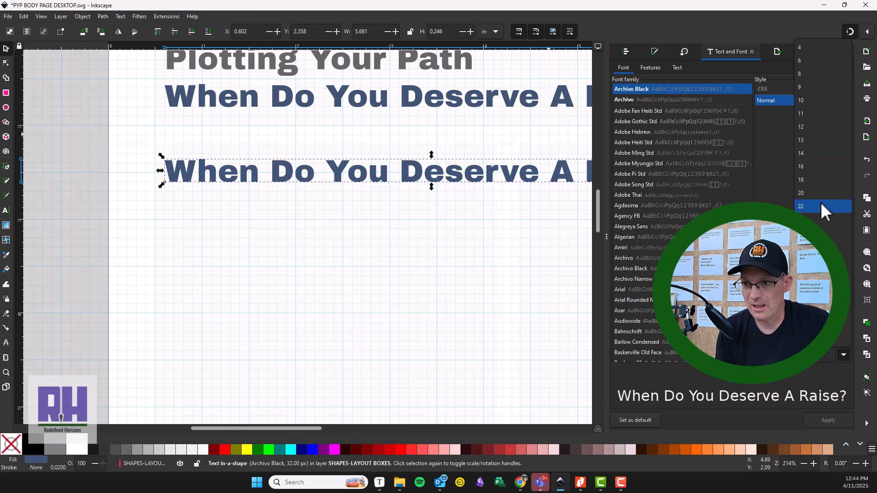
click(819, 180)
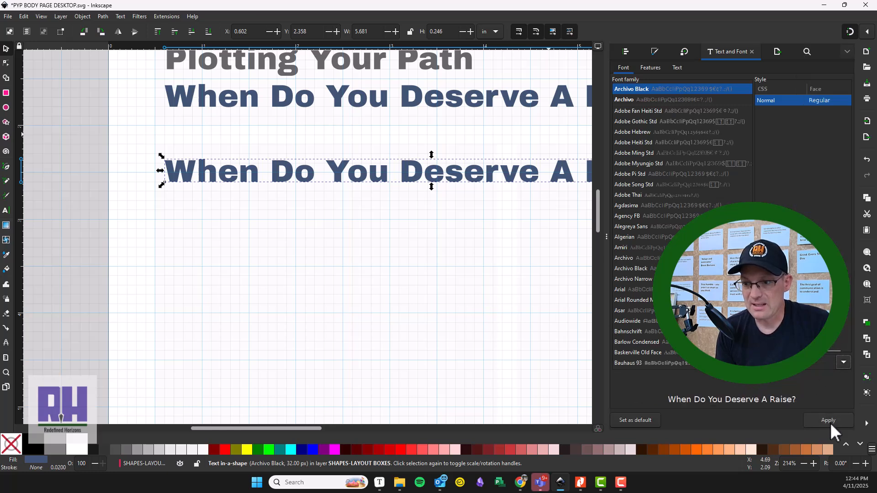
click(829, 422)
mouse_move(174, 179)
mouse_down()
mouse_move(171, 164)
mouse_move(172, 174)
mouse_up()
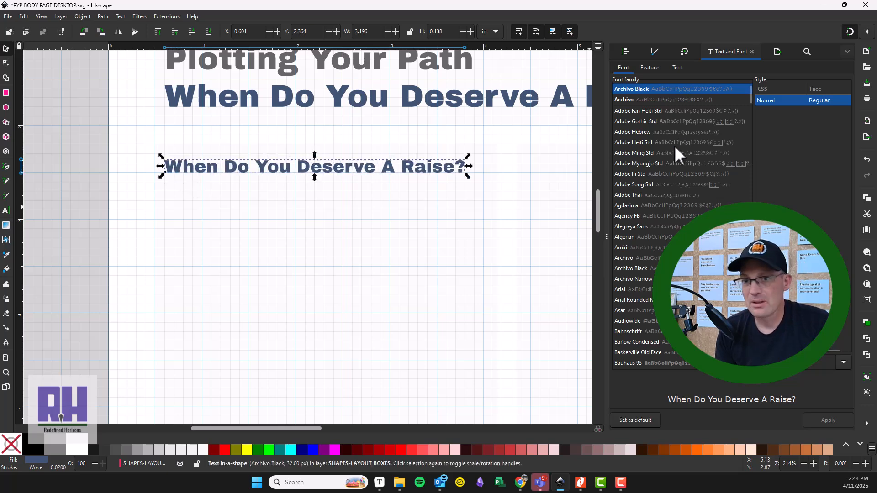
Step: Set the fill of the smaller "When Do You Deserve A Raise?" line to the light blue 8aa0b8ff
click(655, 51)
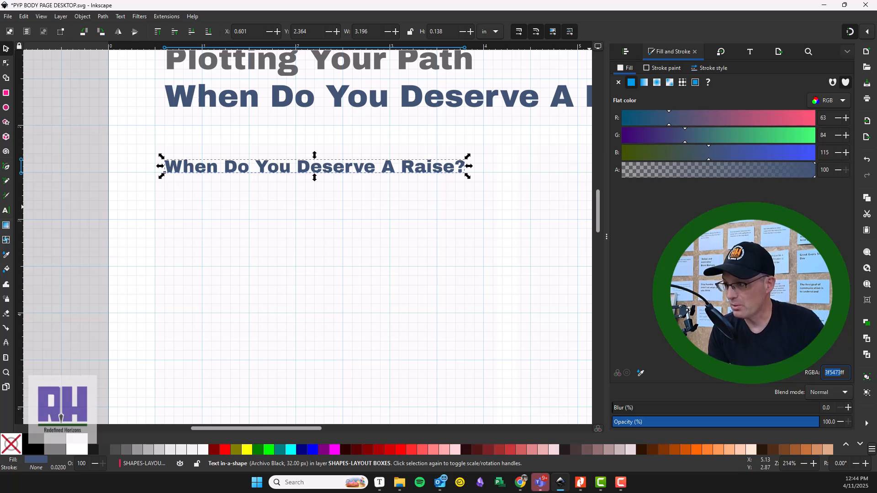
text(8ff)
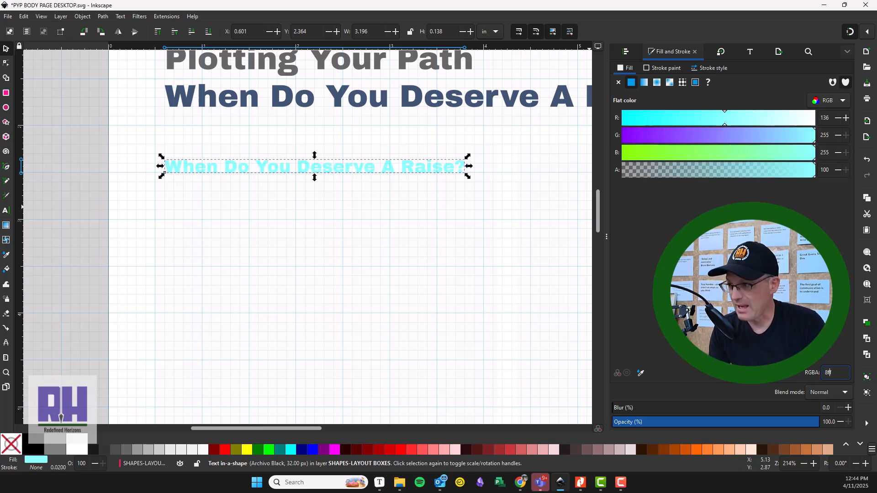
key(BackSpace)
key(BackSpace)
text(aa0bf)
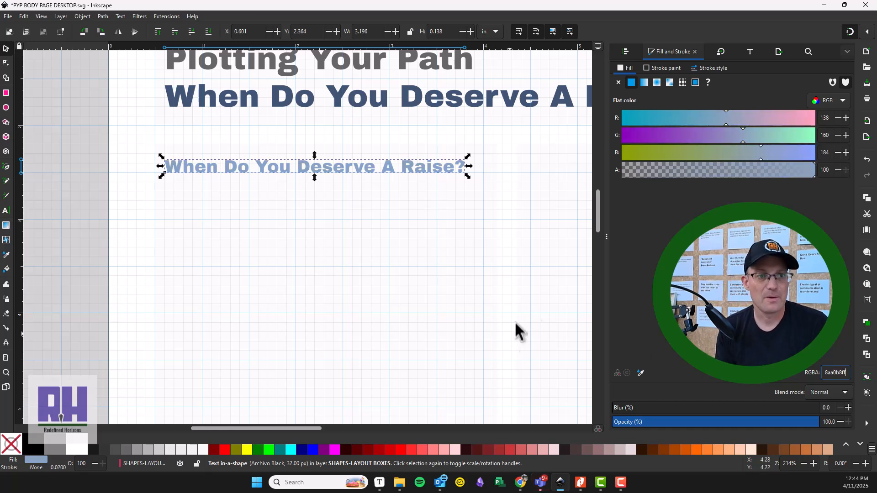
click(133, 241)
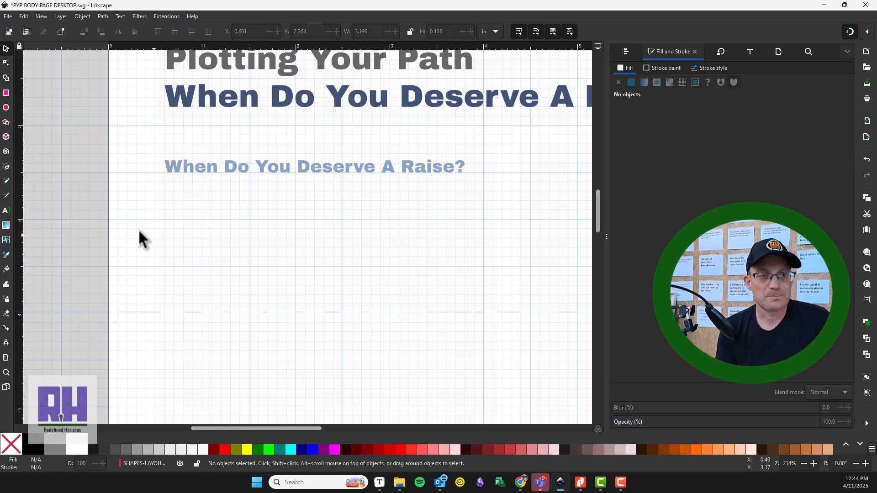
Step: Duplicate the light blue heading line and place the copy directly below it at X 0.601 in, Y 2.664 in
click(180, 175)
key(ctrl+d)
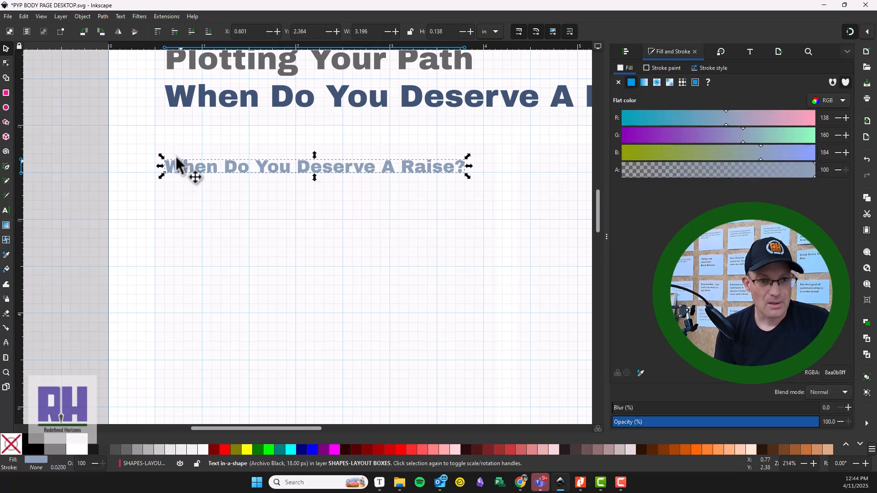
drag(177, 168, 173, 197)
click(167, 165)
Step: Move the two large header titles, "Plotting Your Path" and "When Do You Deserve A Raise?", to the TEXT-TITLE layer
drag(201, 143, 228, 243)
click(230, 201)
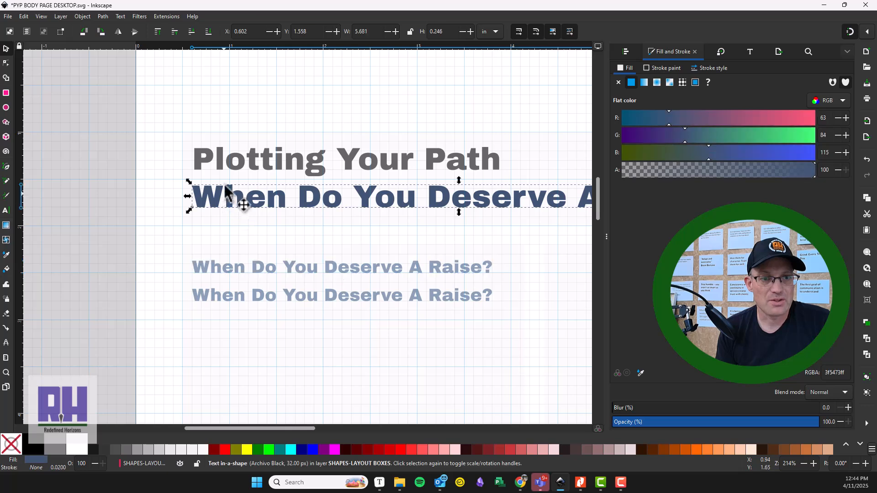
shift+click(234, 170)
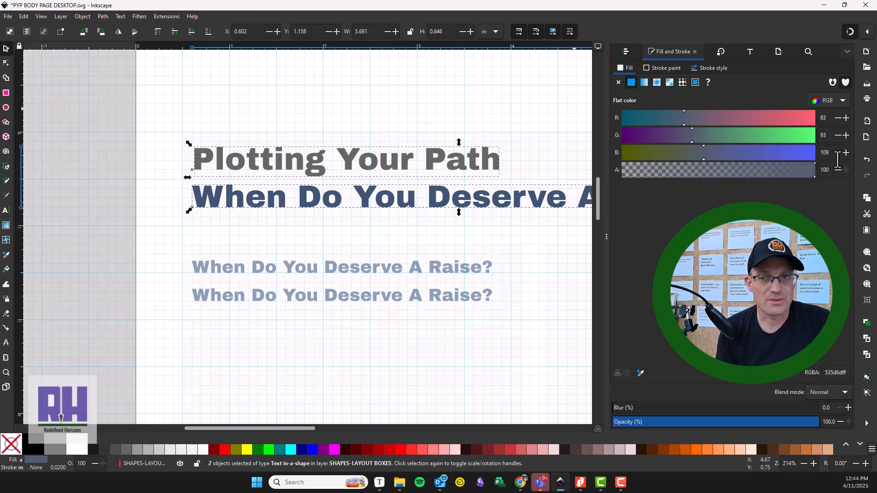
click(122, 15)
mouse_move(67, 17)
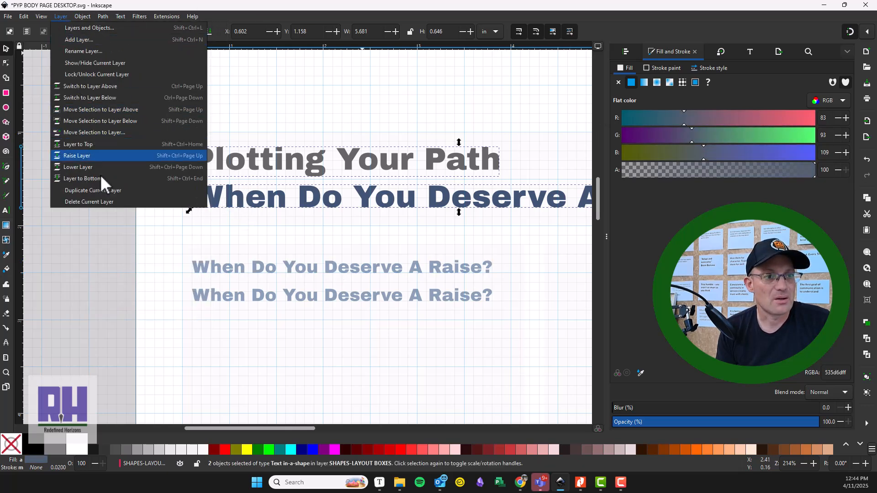
click(113, 133)
click(438, 257)
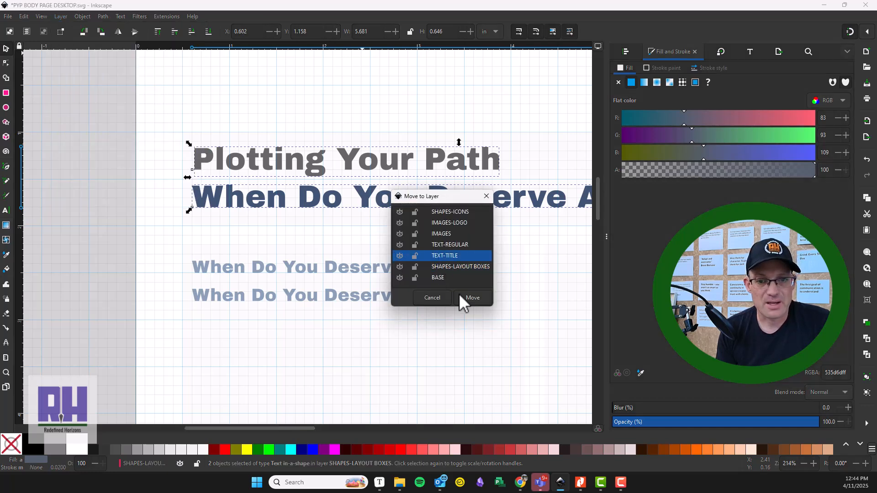
click(471, 298)
Step: Set the lower light blue "When Do You Deserve A Raise?" line to Archivo Narrow Regular at font size 12
click(265, 296)
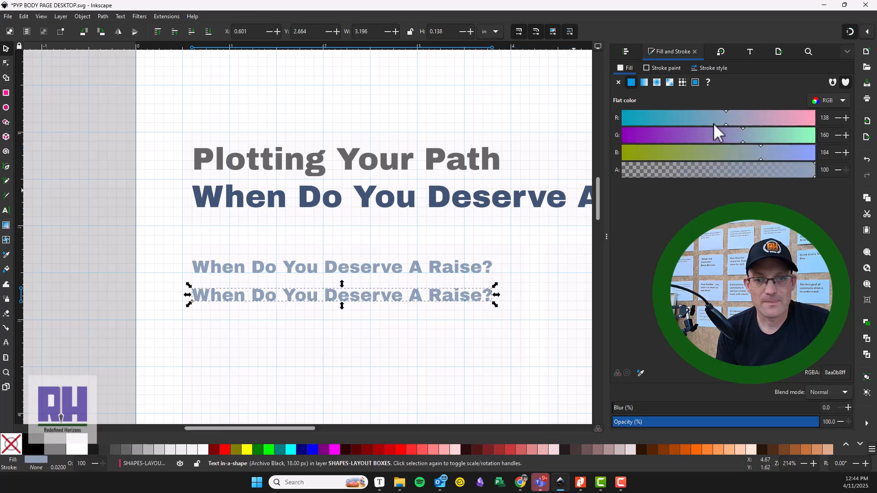
click(748, 53)
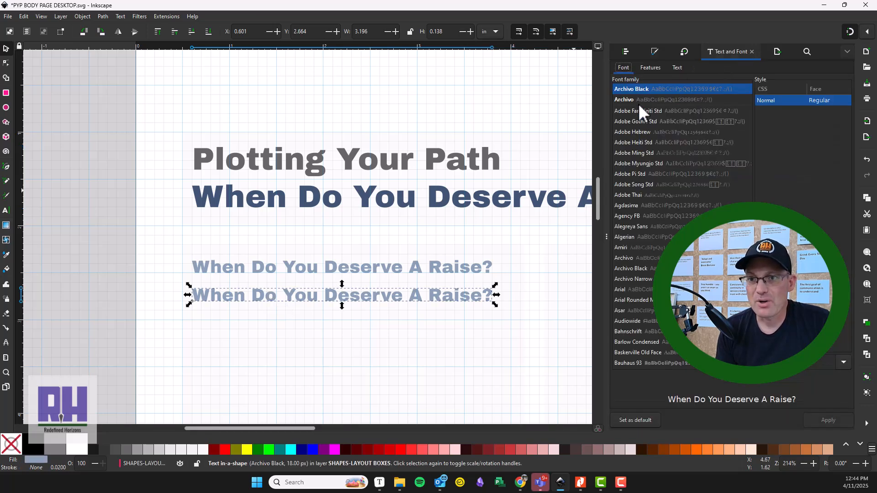
scroll(638, 122, down, 5)
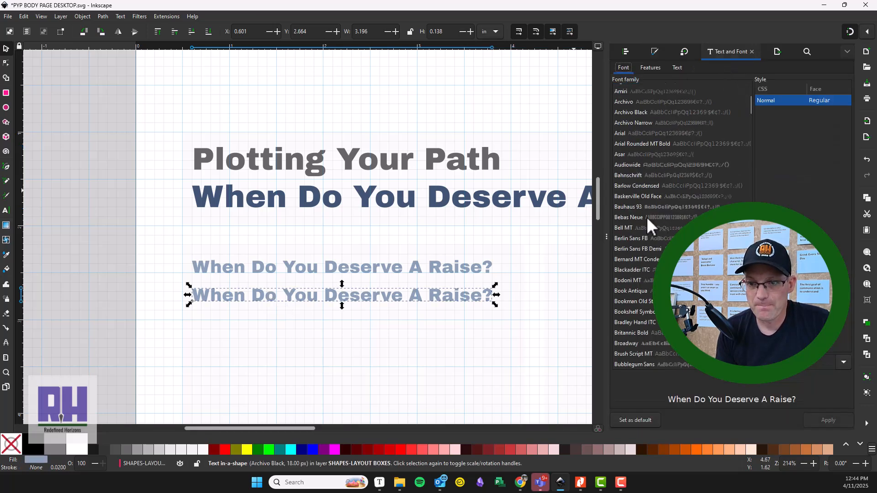
scroll(653, 192, up, 2)
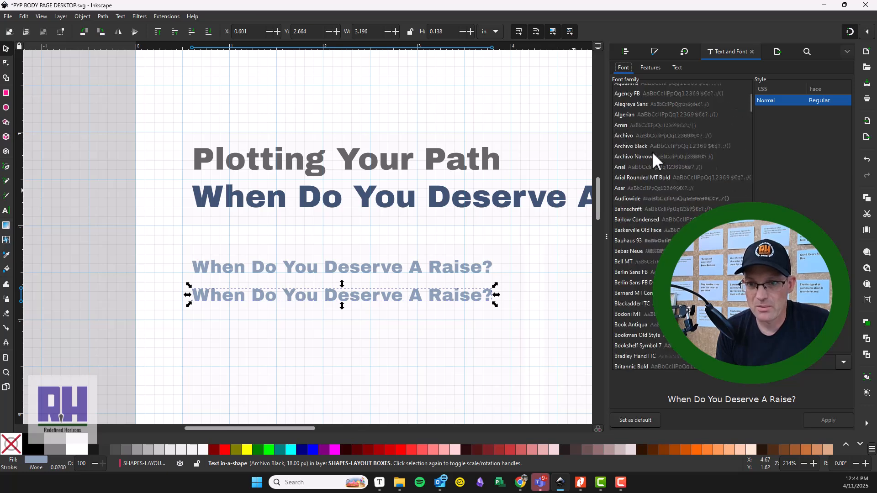
click(651, 157)
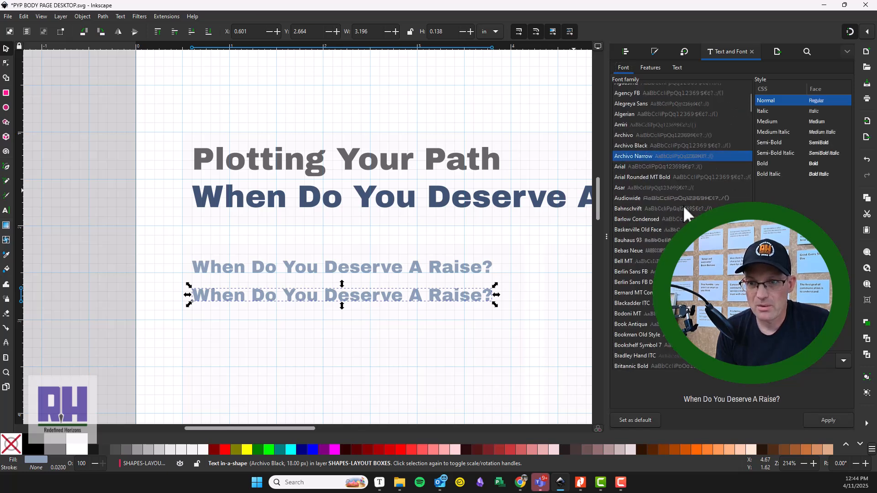
click(835, 423)
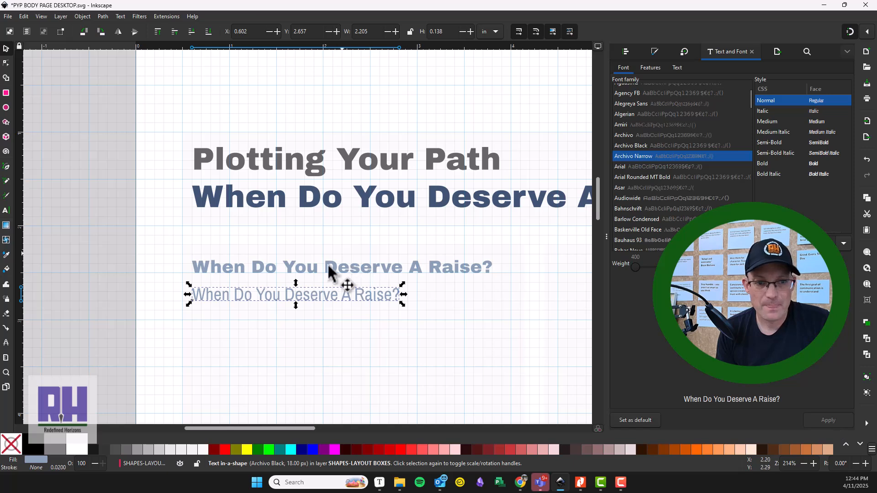
click(843, 245)
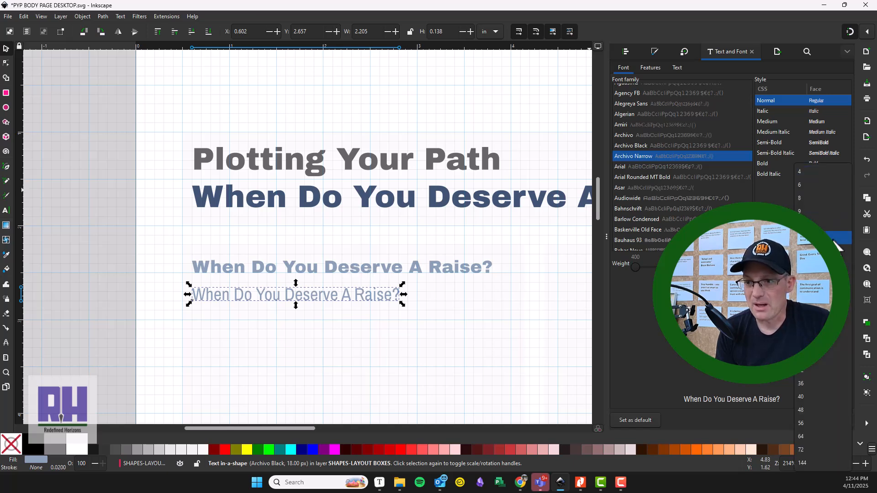
click(826, 252)
click(846, 420)
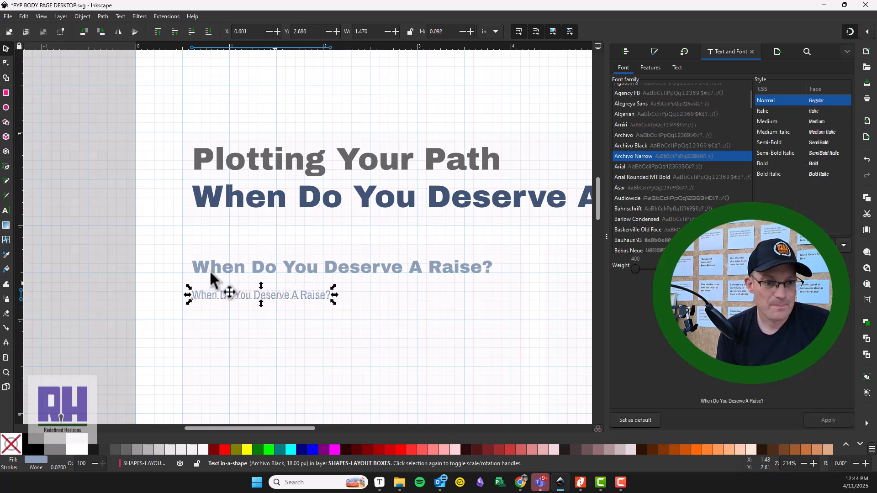
Step: Move the small Archivo Narrow line up beneath the light blue heading, to Y 2.610 in
scroll(206, 302, up, 3)
drag(207, 302, 210, 289)
drag(256, 311, 196, 228)
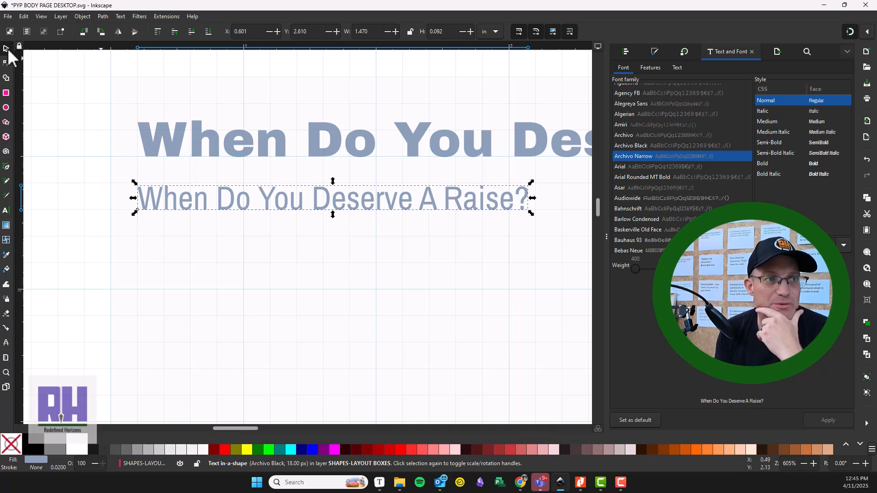
Step: Set the document's rectangular grid units to inches with a Y spacing of 0.15
click(23, 17)
mouse_move(7, 17)
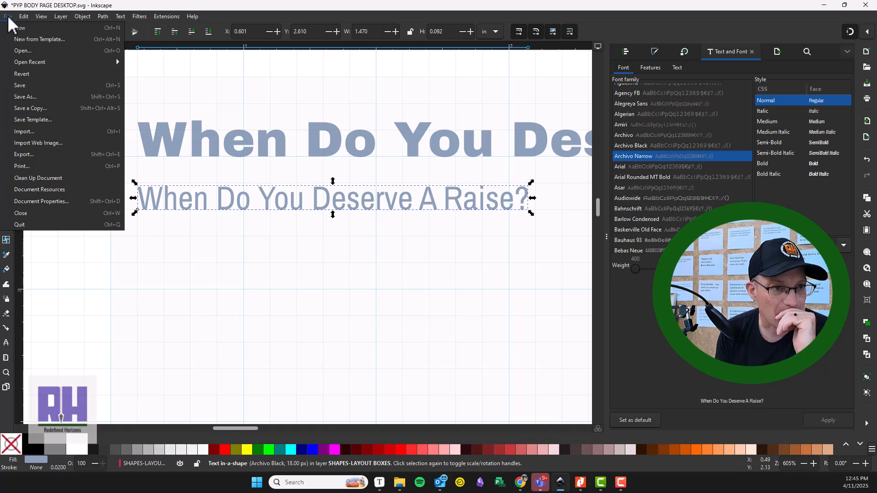
click(42, 200)
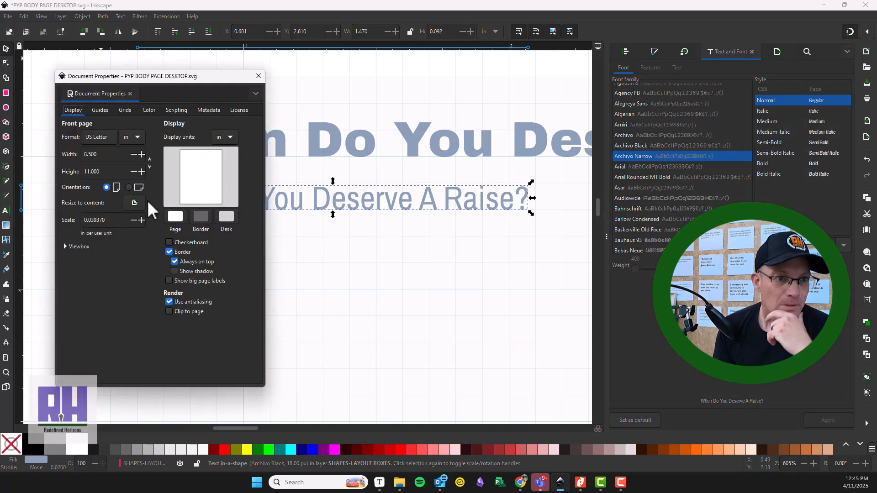
click(125, 110)
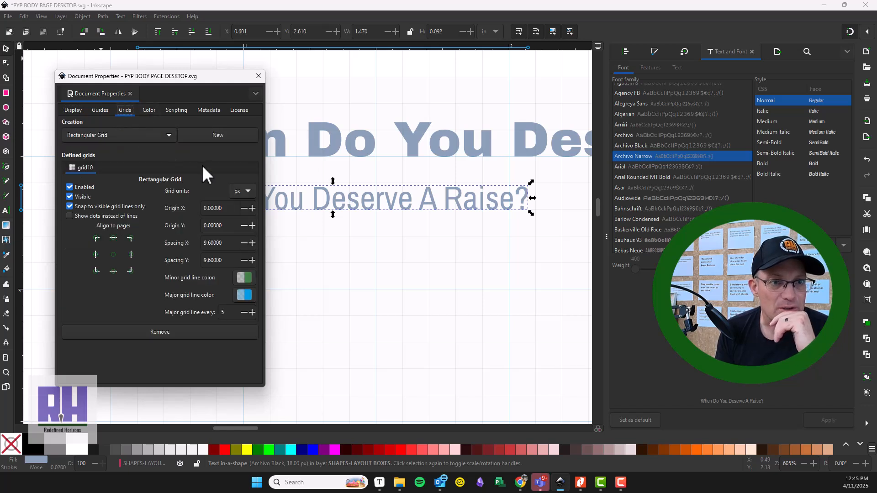
click(243, 194)
click(242, 141)
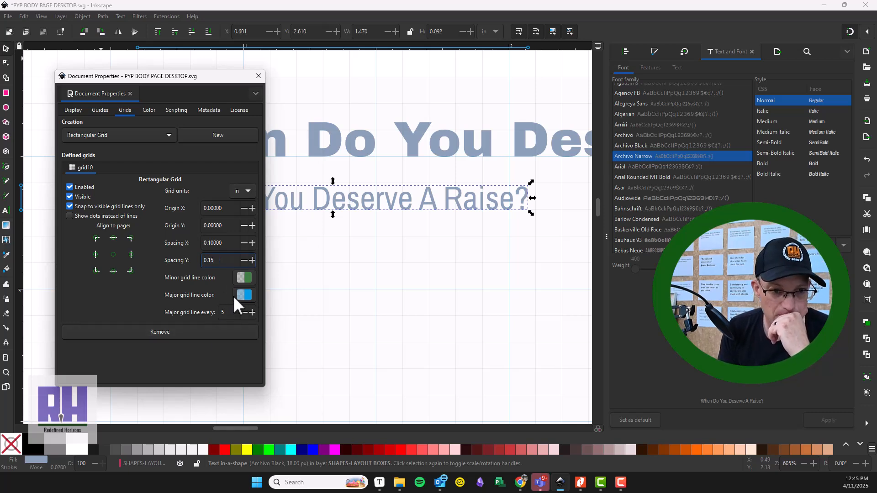
click(258, 76)
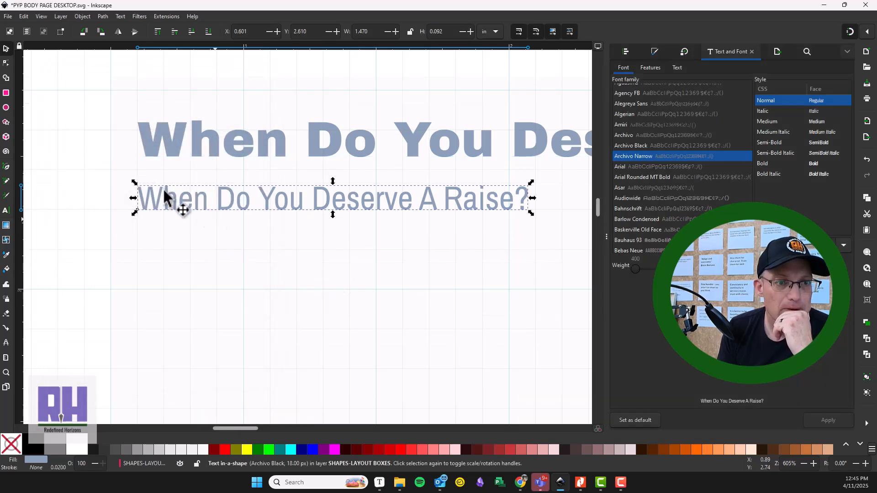
Step: Move the light blue heading slightly up toward the header titles and place the small body line below it at Y 2.610 in
click(153, 155)
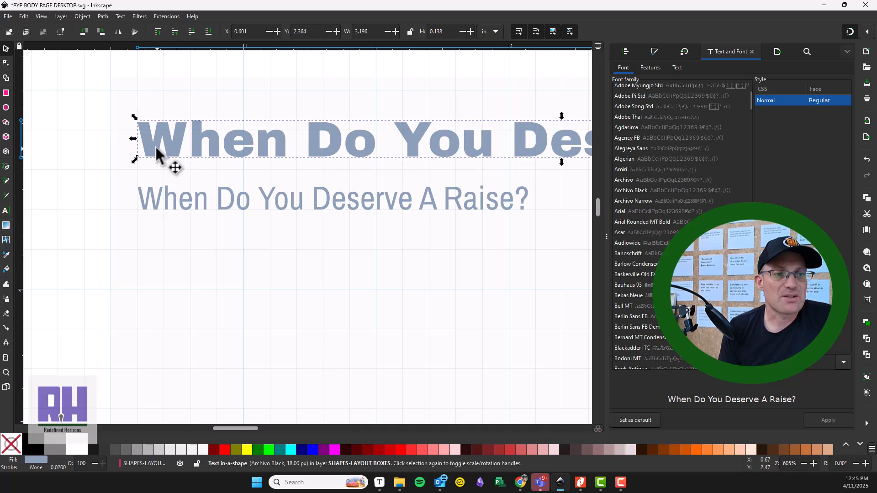
drag(151, 144, 157, 117)
scroll(154, 170, up, 2)
drag(145, 249, 145, 217)
scroll(251, 234, down, 3)
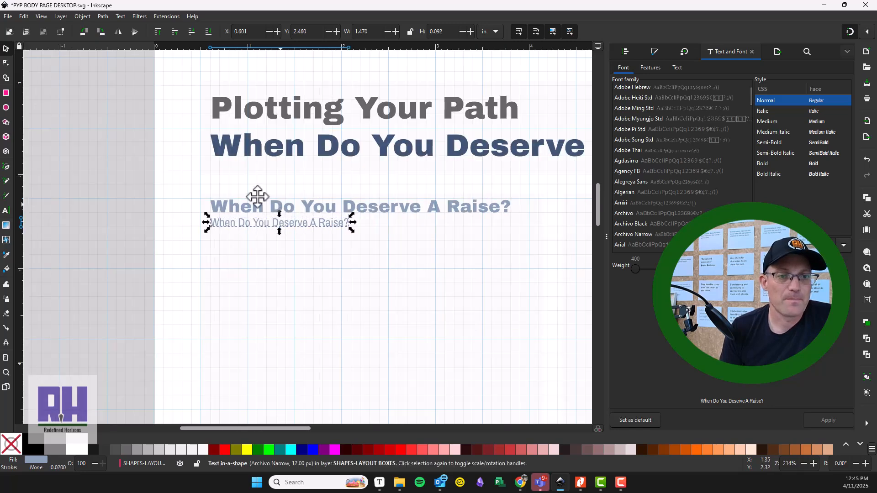
drag(275, 202, 230, 182)
scroll(181, 204, up, 1)
drag(167, 205, 168, 216)
scroll(150, 192, up, 3)
Step: Check the alignment of the two header titles and the footer lines "April 2025 Issue" and "1 of 2" against the grid
click(138, 179)
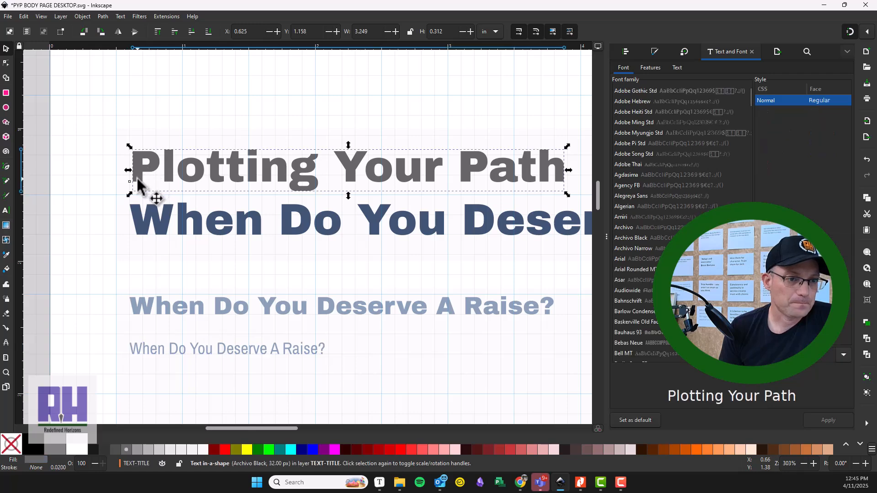
click(143, 226)
scroll(94, 235, down, 10)
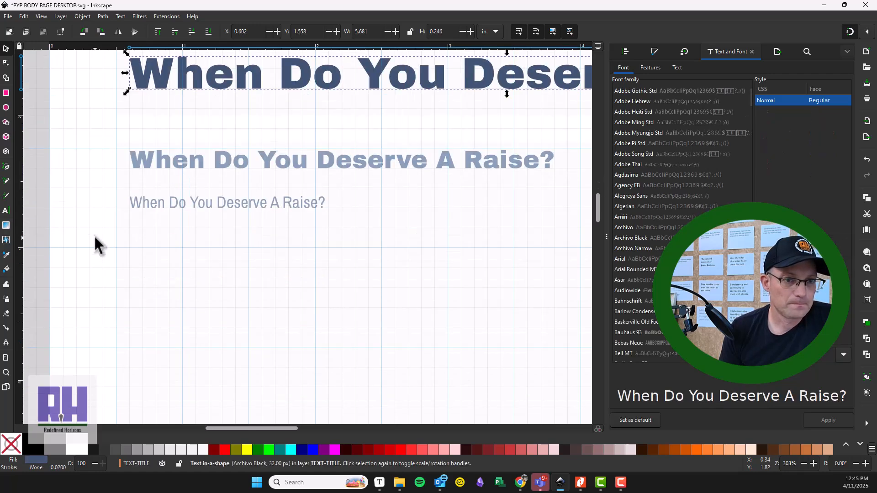
scroll(103, 237, down, 3)
drag(139, 216, 136, 218)
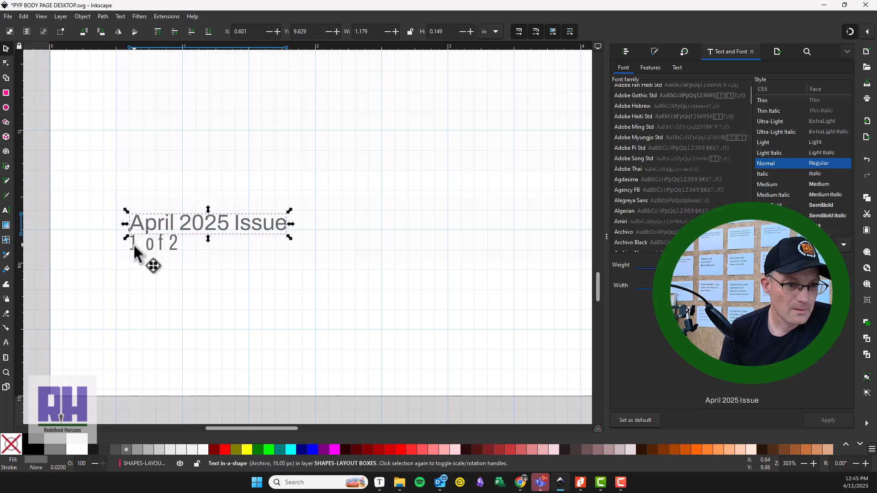
click(133, 243)
click(186, 308)
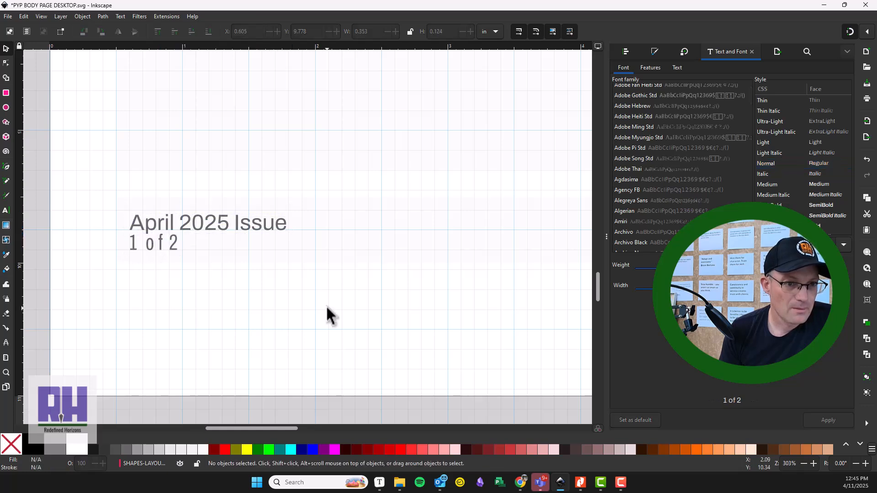
scroll(326, 305, up, 5)
scroll(329, 313, up, 6)
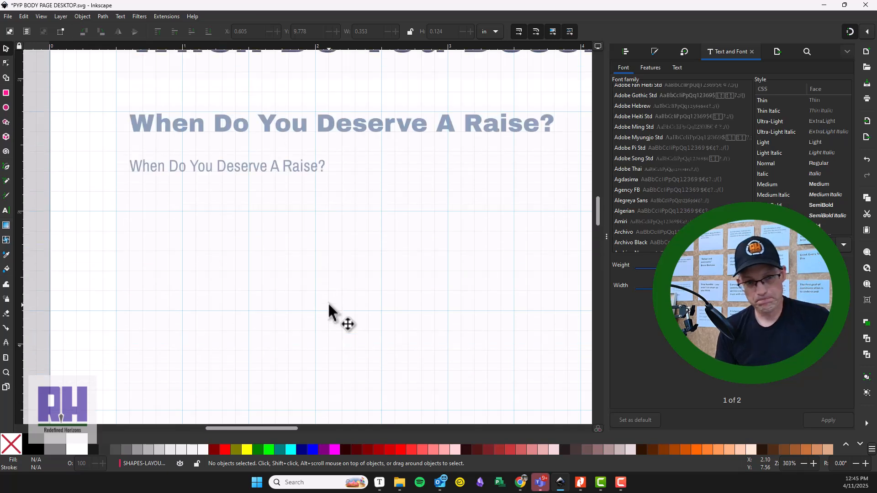
Step: Select the small body line, then switch to Typora with the article "TBD-WHEN DO YOU DESERVE A RAISE.md" open and maximize its window
click(270, 204)
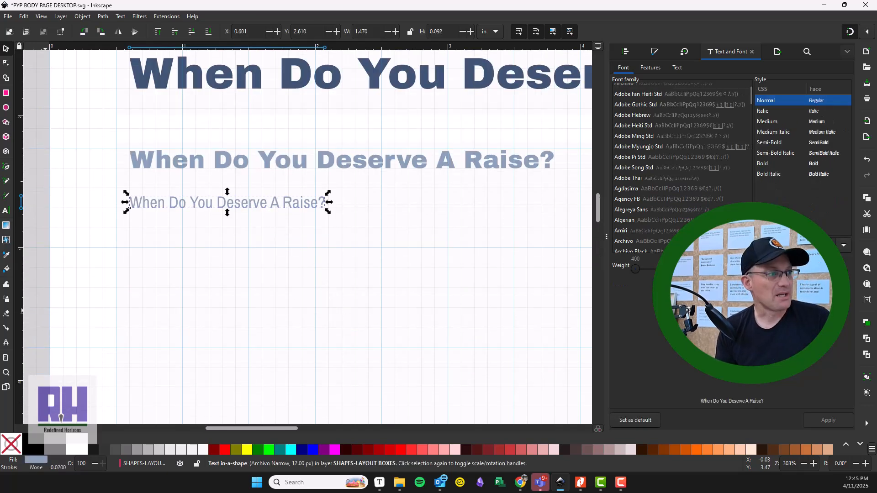
mouse_move(399, 485)
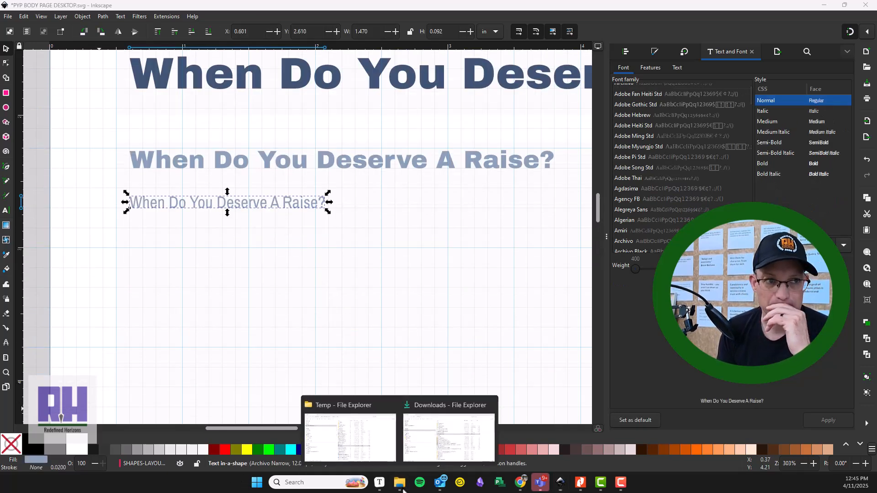
mouse_move(428, 439)
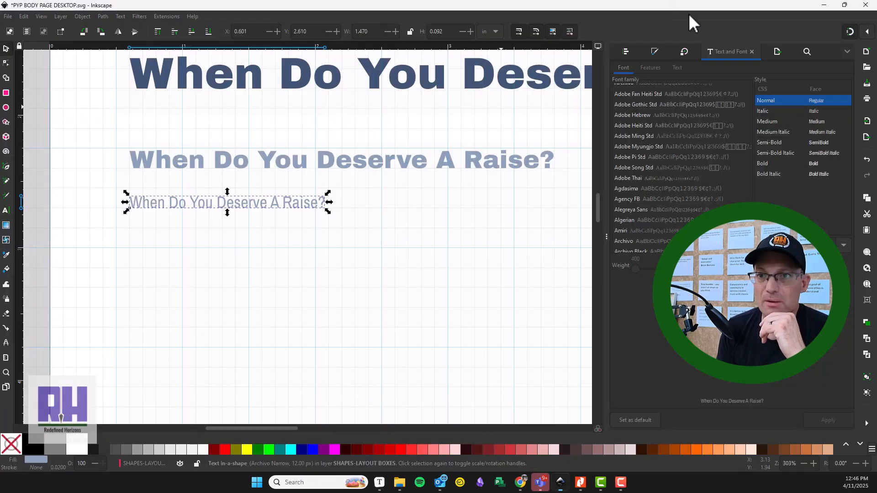
drag(689, 15, 636, 154)
click(739, 140)
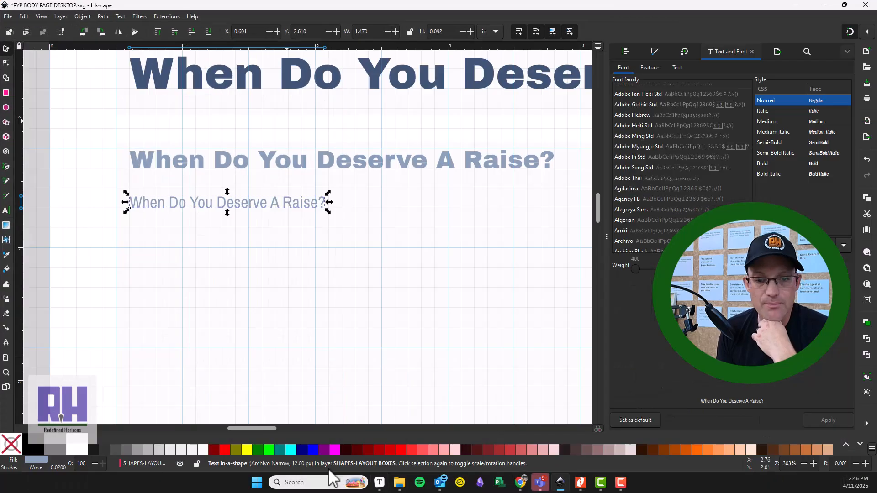
mouse_move(401, 486)
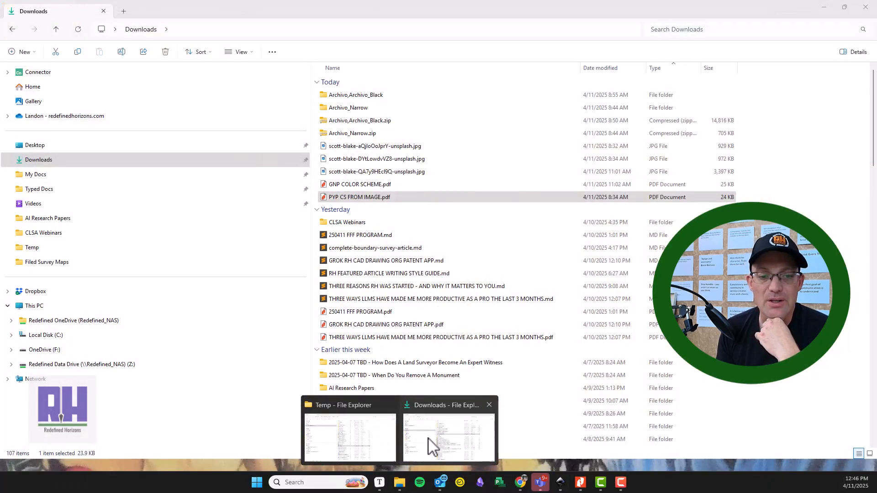
click(411, 447)
drag(542, 4, 876, 7)
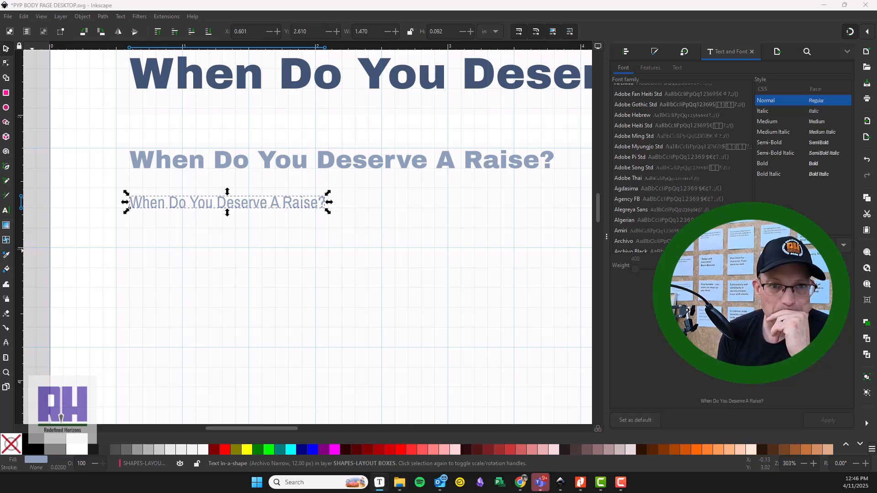
drag(1, 92, 301, 102)
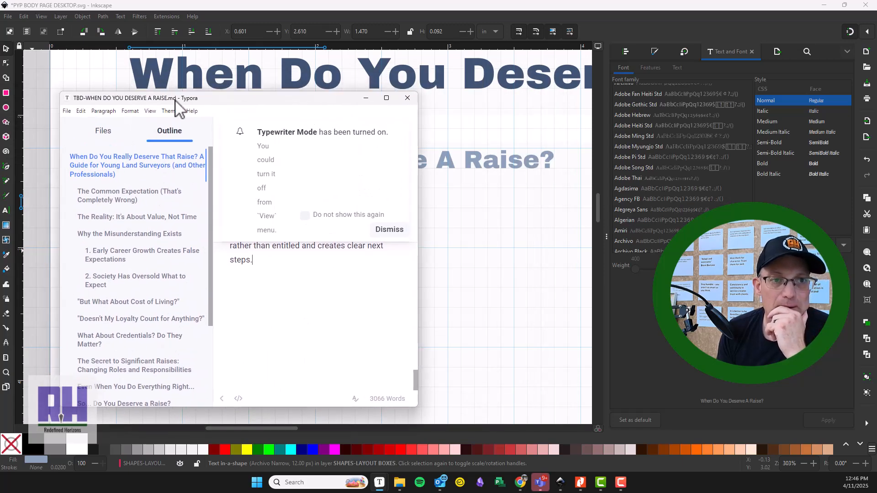
drag(183, 104, 210, 2)
Step: Copy the article's text from the opening paragraph through the "The Common Expectation" section and return to Inkscape
scroll(342, 199, up, 9)
scroll(342, 297, up, 20)
scroll(339, 304, up, 20)
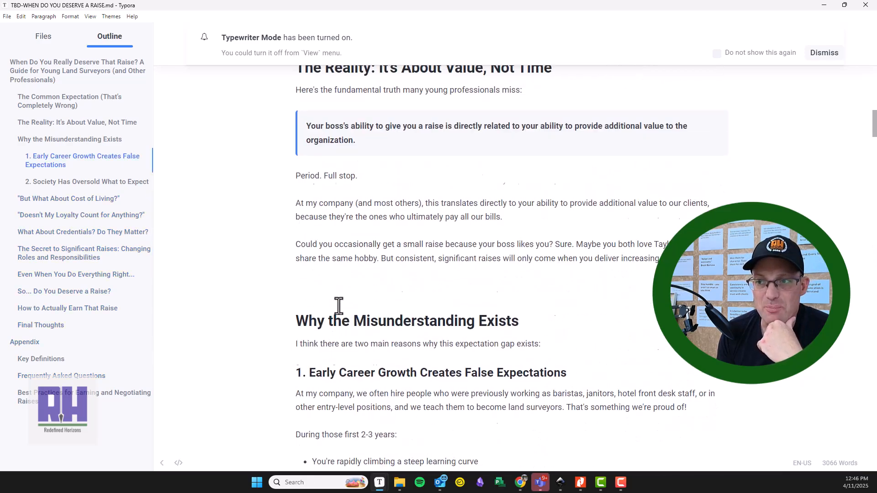
scroll(339, 306, up, 15)
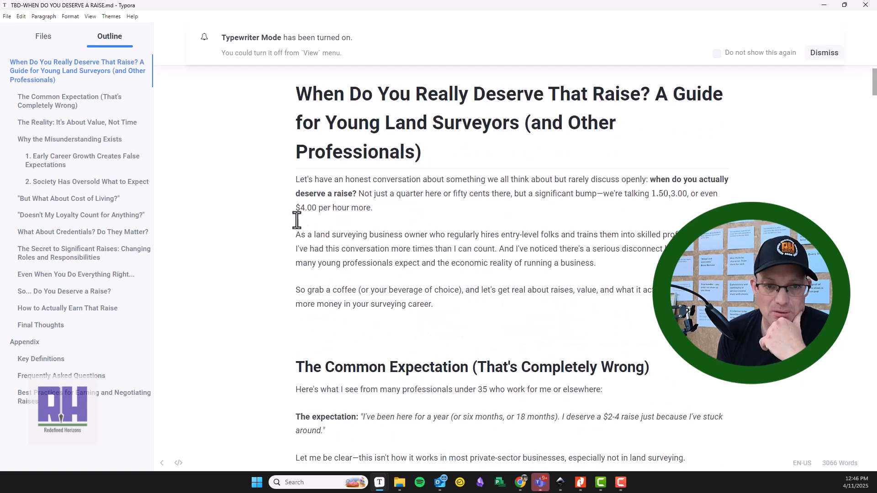
scroll(297, 224, up, 2)
drag(299, 226, 449, 281)
scroll(450, 277, up, 9)
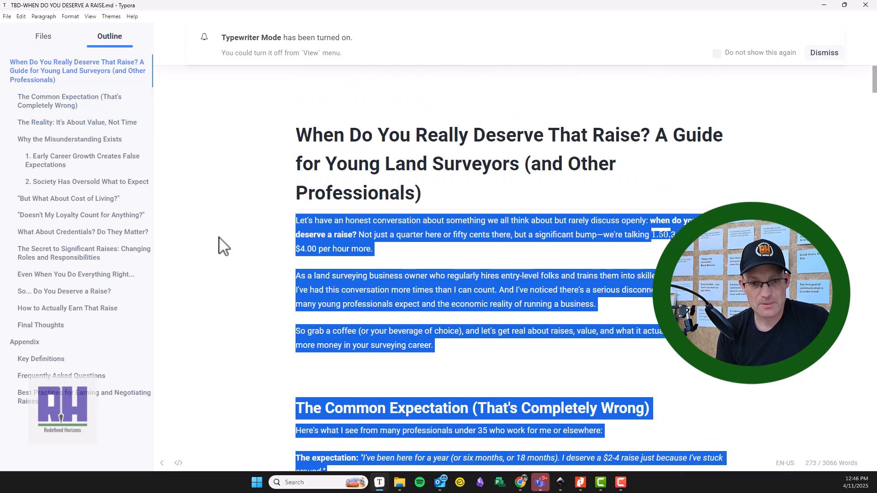
click(825, 5)
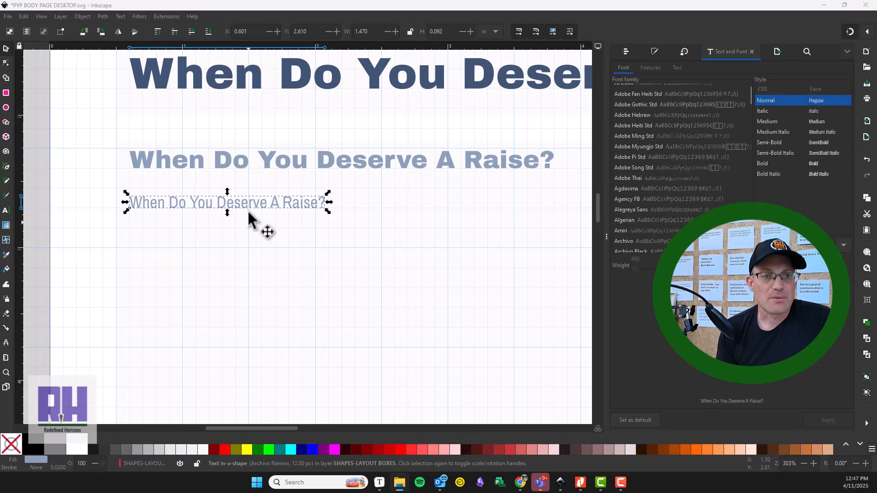
Step: Replace the body line's text content with the copied article text
click(677, 68)
key(ctrl+a)
key(ctrl+v)
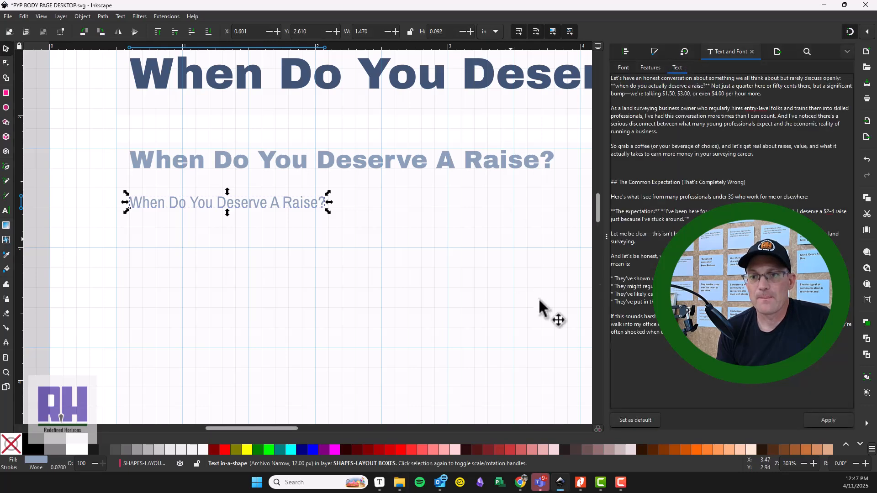
Step: Delete everything from the "The Common Expectation" heading onward and apply the three remaining introductory paragraphs to the body text
drag(774, 183, 564, 160)
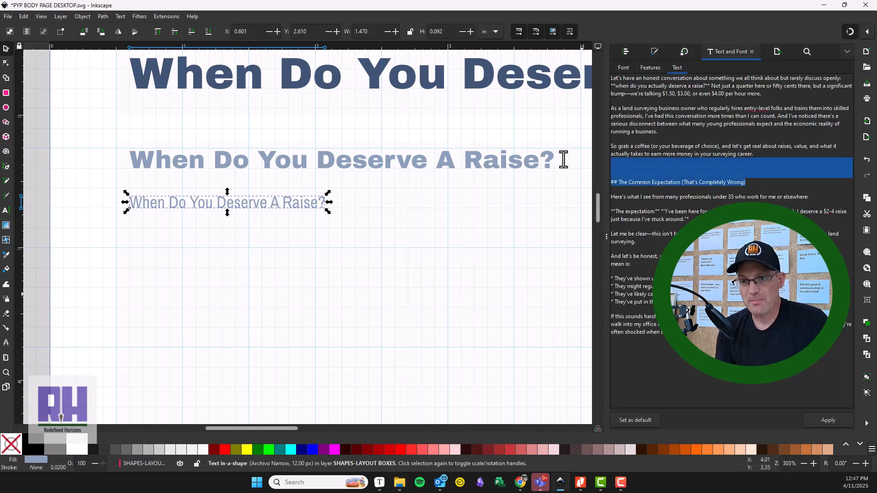
key(Delete)
drag(660, 159, 735, 356)
key(Delete)
click(828, 420)
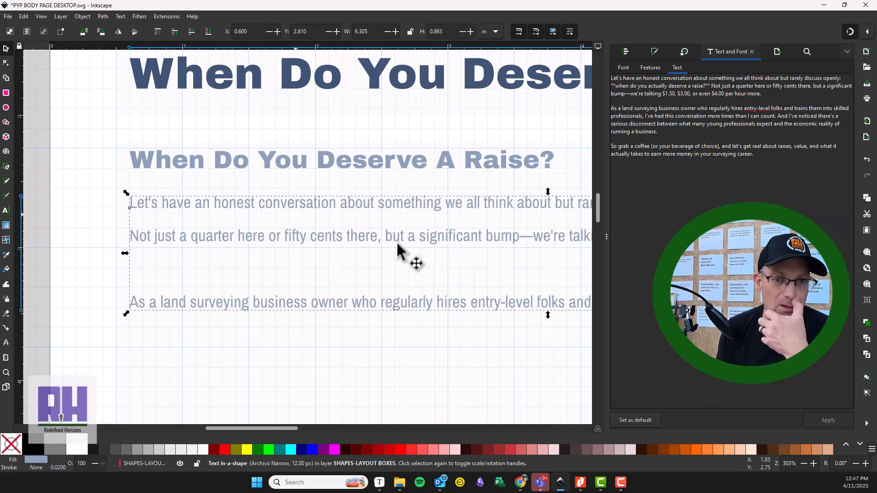
Step: Narrow the body text's frame to about 3.3 in wide, lengthen it downward so the paragraphs wrap within the column, and reselect it
drag(391, 254, 202, 206)
scroll(354, 224, down, 2)
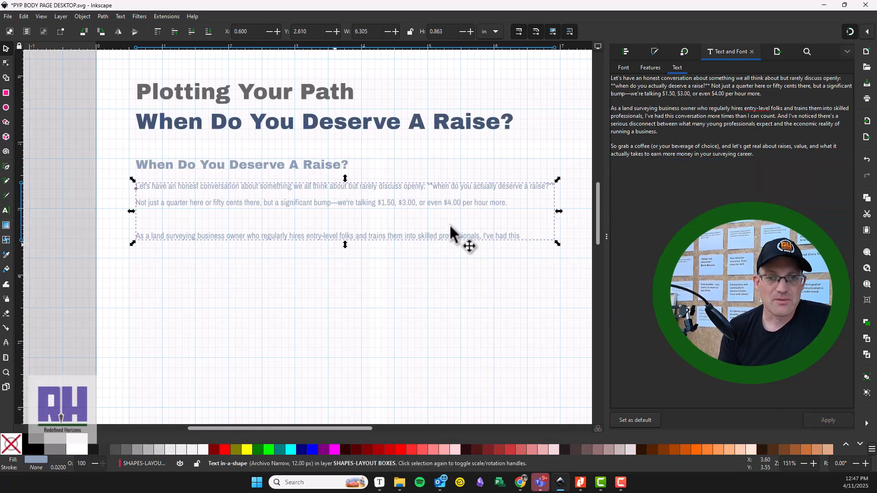
double_click(497, 237)
drag(561, 257, 354, 369)
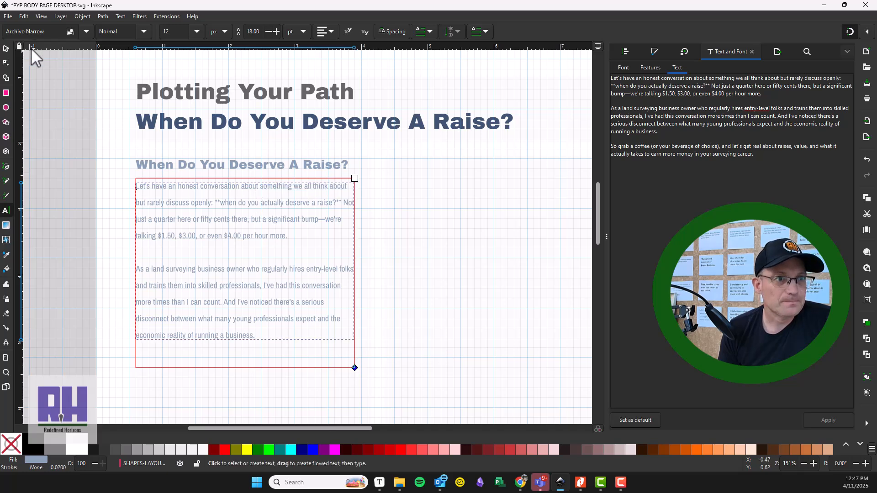
click(5, 51)
click(26, 122)
drag(156, 194, 223, 203)
click(198, 178)
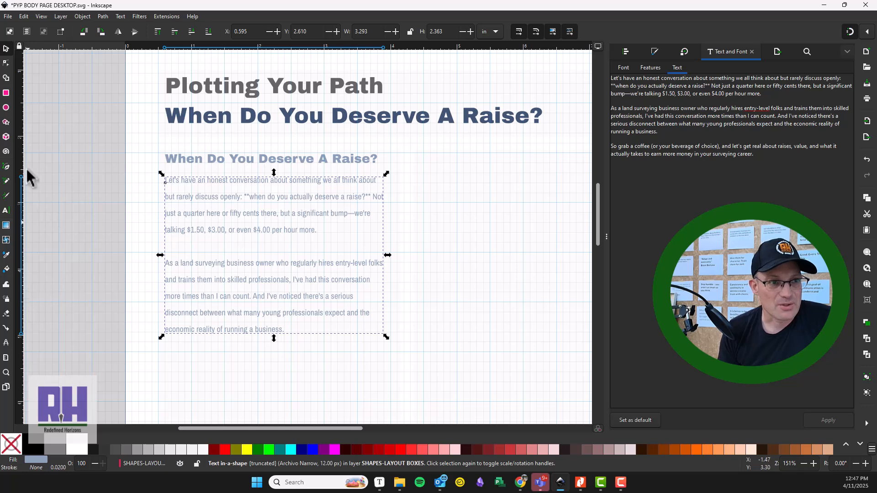
Step: Set the body text's line spacing to 15 pt
click(6, 211)
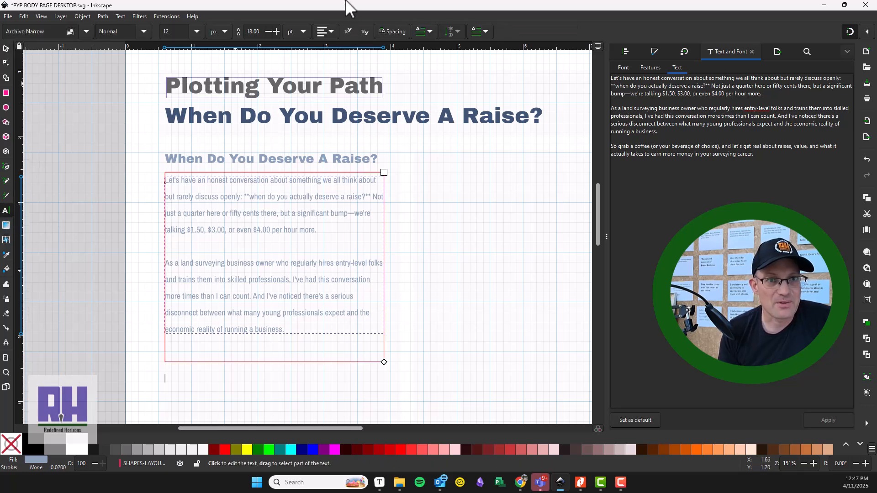
double_click(255, 31)
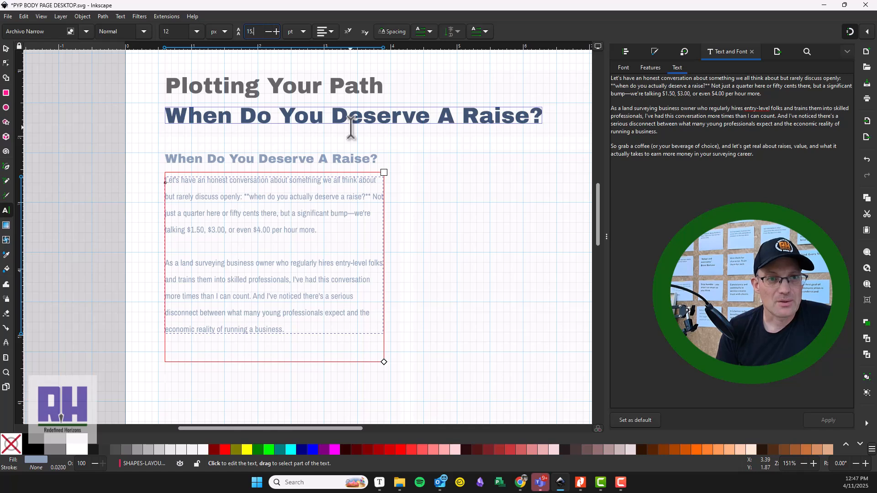
text(15.0)
key(Return)
scroll(166, 187, up, 3)
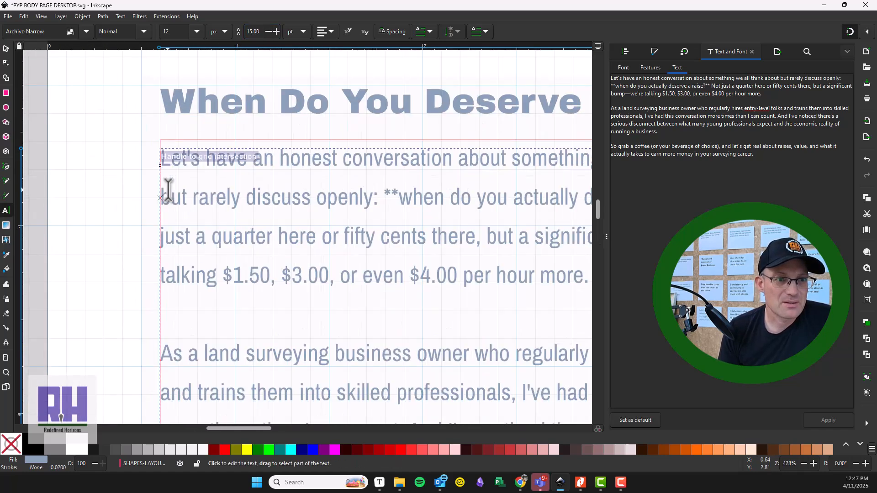
Step: Switch the body text's line spacing unit to inches, set it to 0.18, and shift the text down onto the grid
click(296, 31)
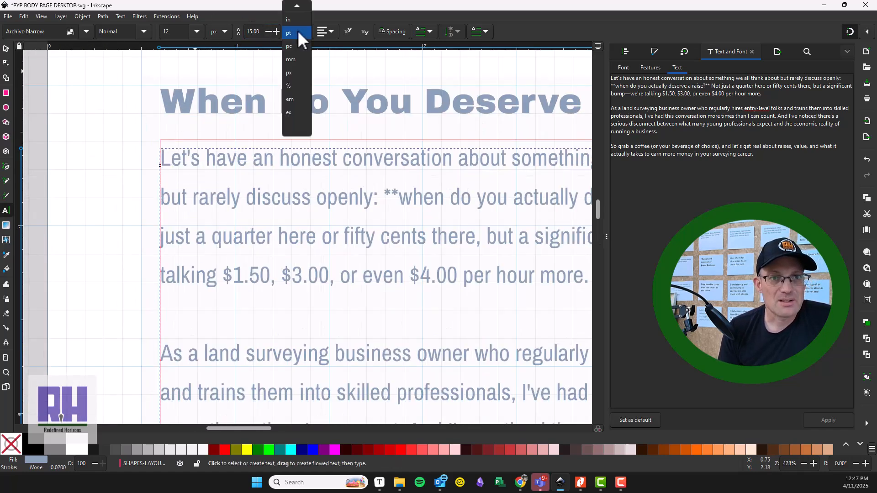
click(292, 18)
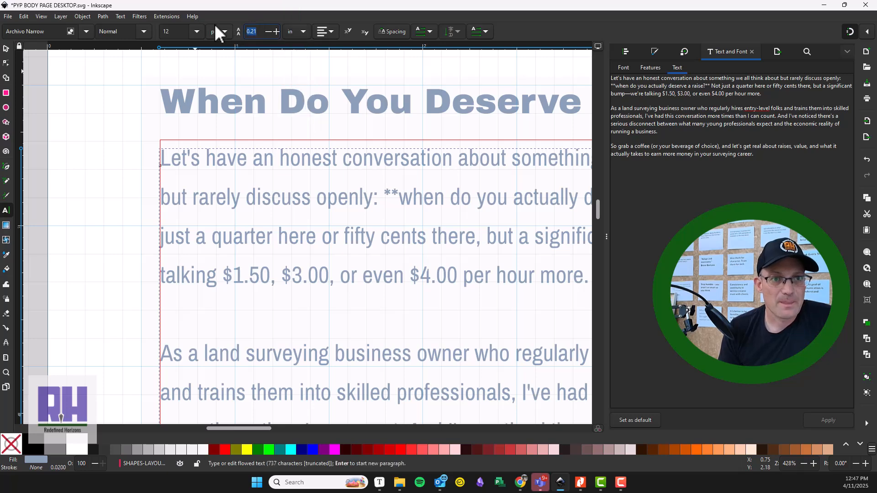
text(0.18)
key(Return)
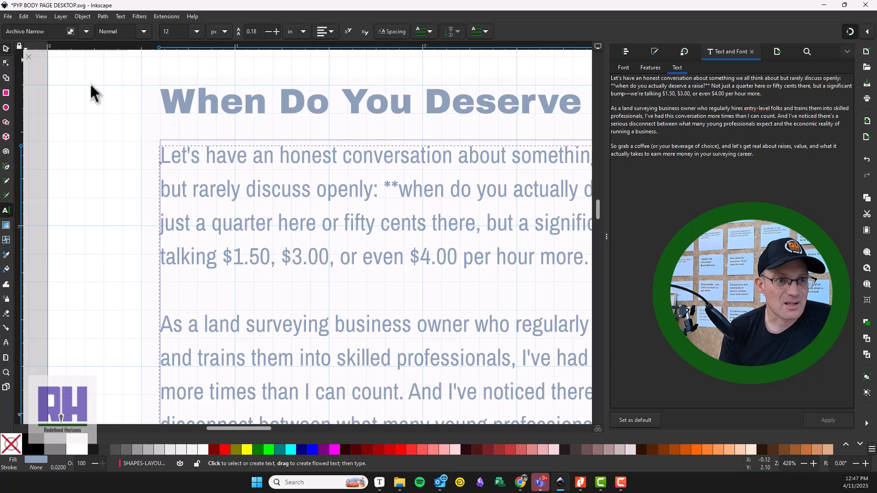
click(6, 48)
drag(167, 165, 167, 172)
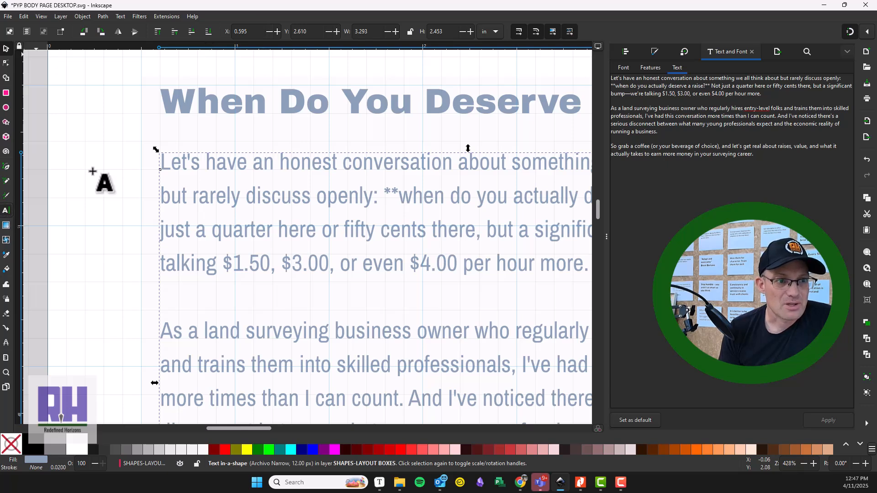
Step: Set the body text's line spacing to 0.15 in and move the text down to Y 2.610 in on the grid
click(6, 211)
text(0)
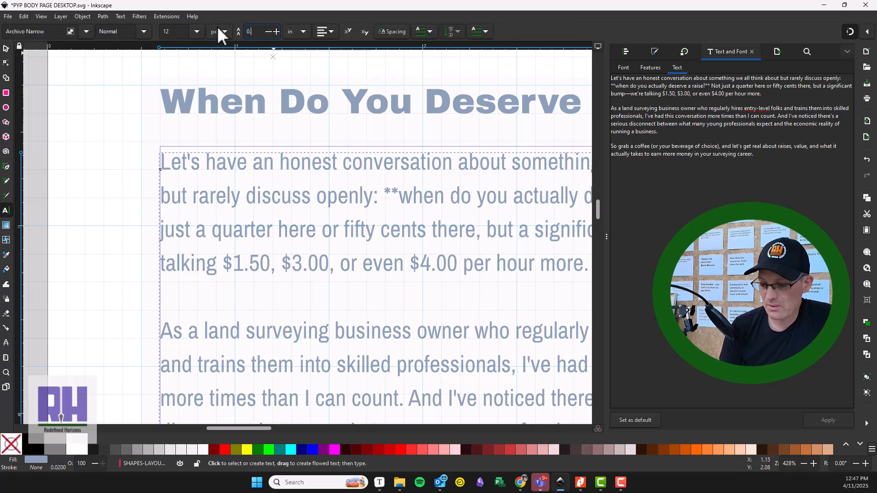
key(Return)
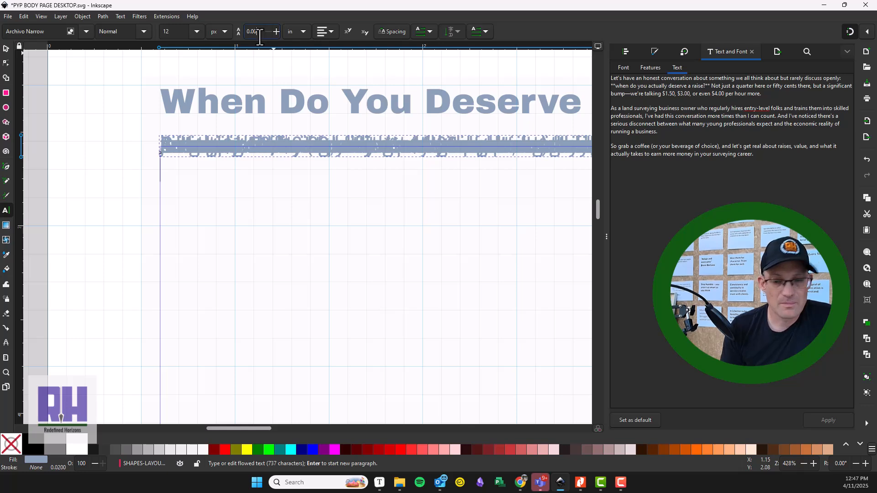
text(0.15)
key(Return)
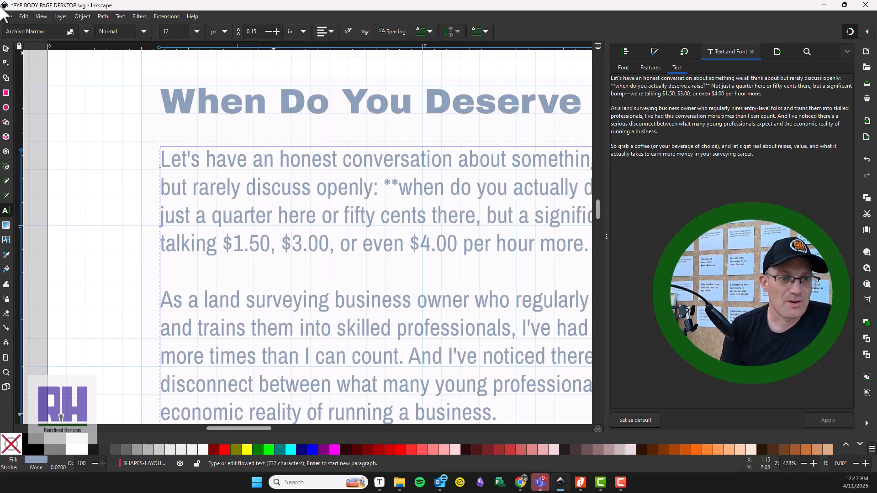
click(7, 48)
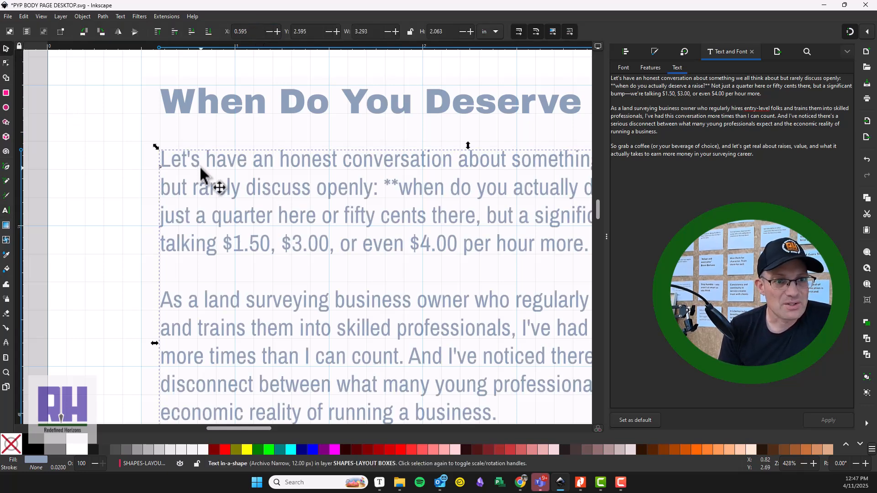
drag(176, 169, 167, 172)
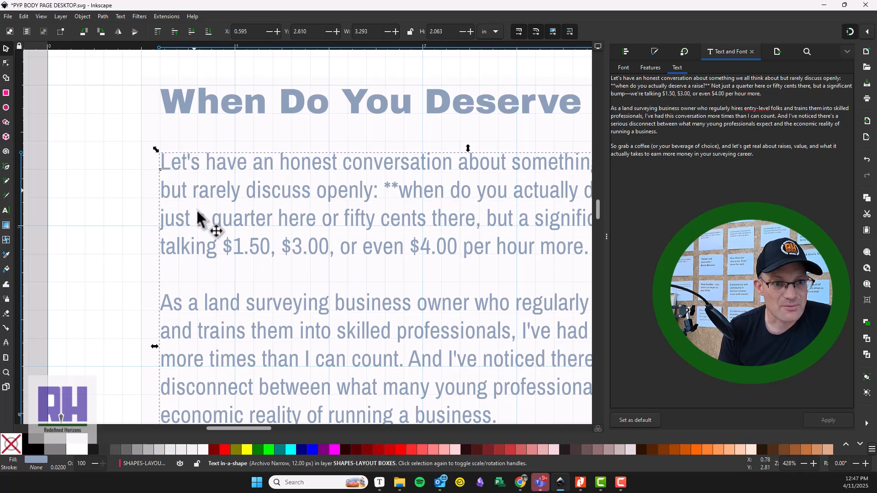
Step: Check the last line against the grid and try a slightly tighter line spacing for the body text
scroll(199, 247, down, 2)
scroll(196, 206, down, 9)
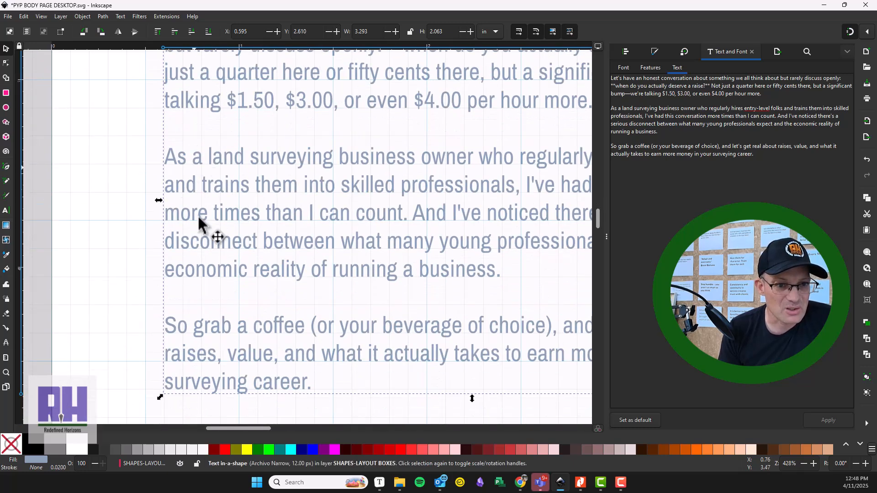
scroll(165, 298, up, 7)
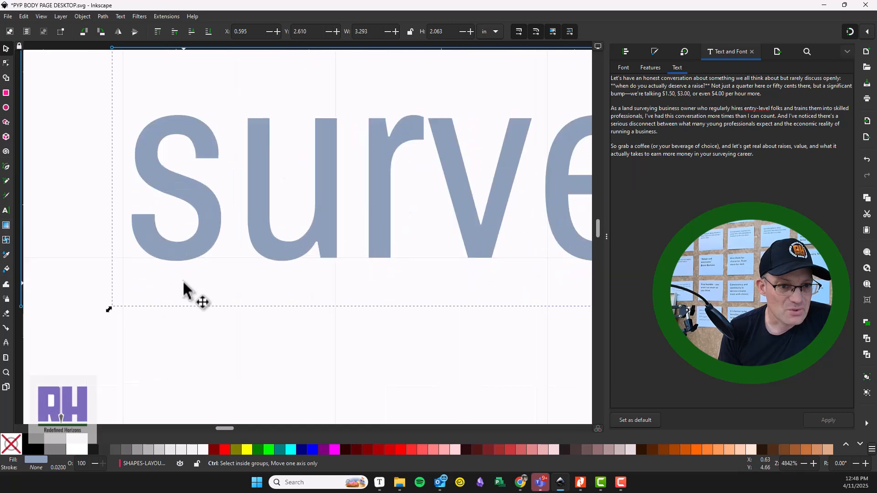
scroll(180, 267, down, 6)
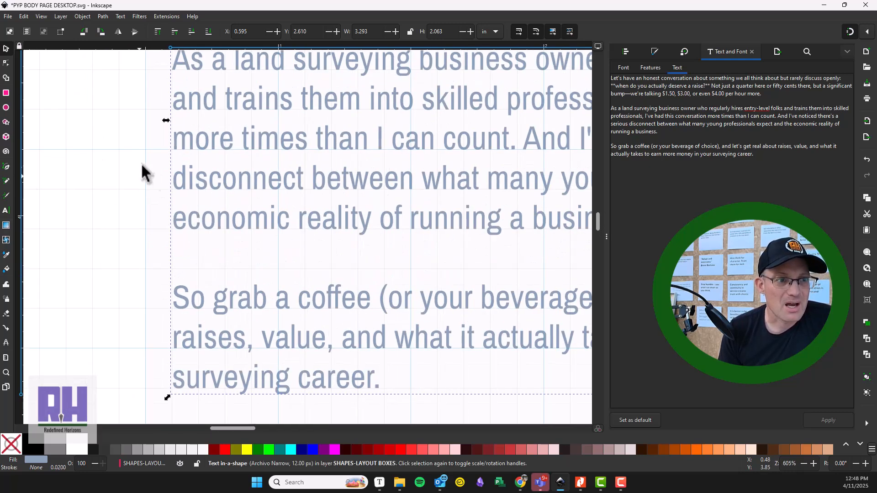
drag(141, 168, 131, 284)
click(6, 210)
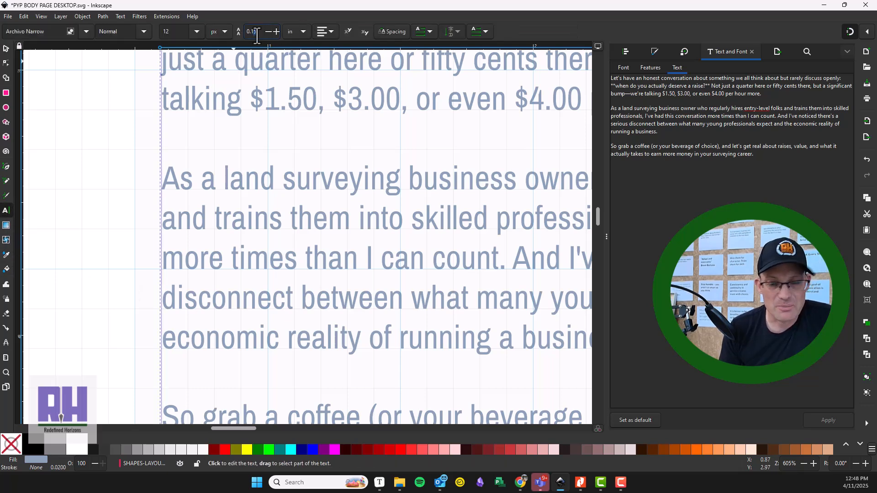
scroll(257, 37, down, 1)
key(Return)
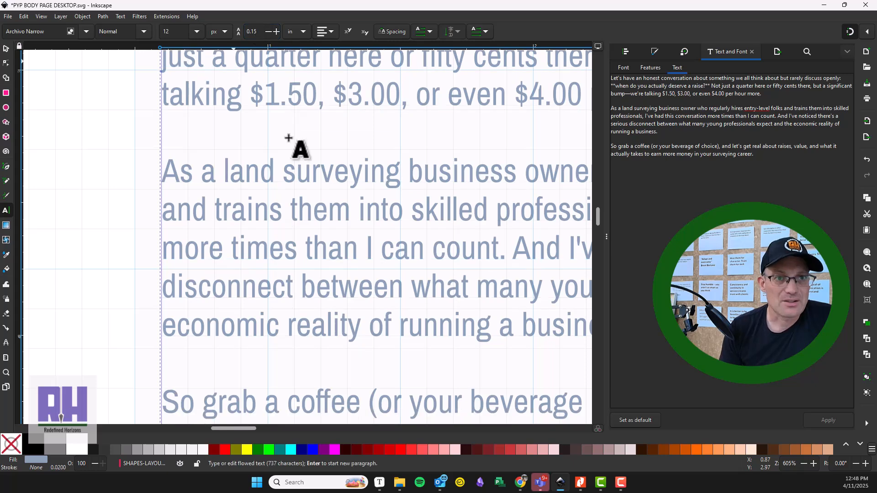
Step: Move the tightened body text to Y 2.610 in and compare its first and last lines with the grid
drag(271, 306, 292, 127)
scroll(218, 164, up, 10)
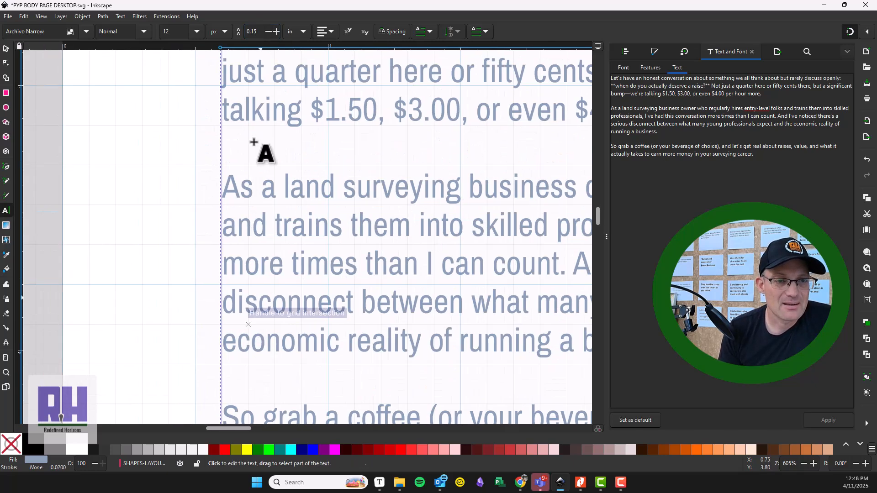
click(6, 48)
drag(213, 145, 215, 153)
scroll(288, 214, down, 9)
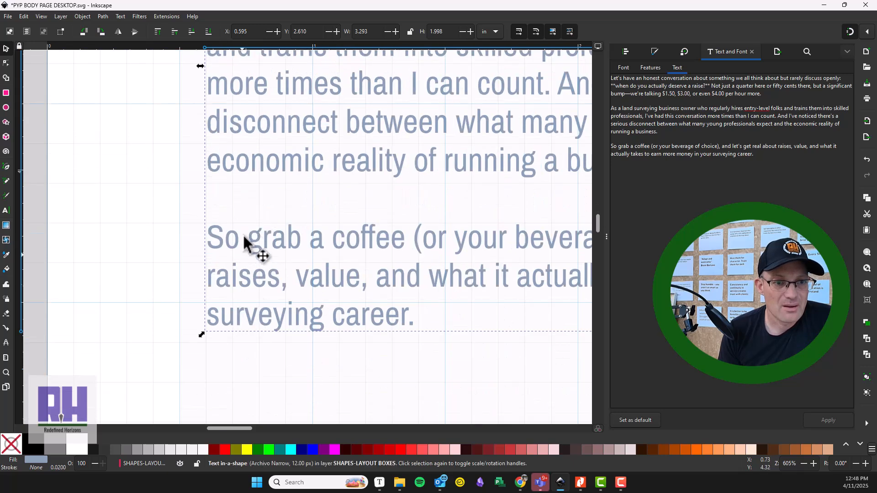
scroll(240, 212, up, 9)
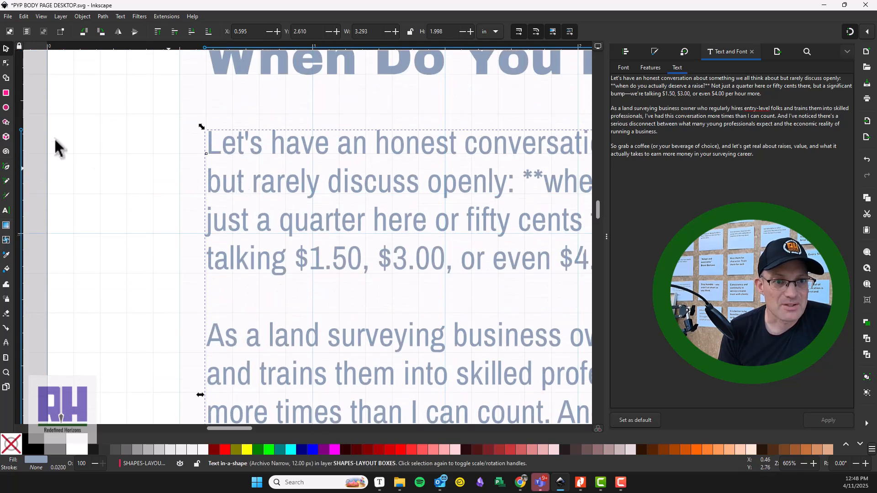
Step: Set the body text's line spacing back to 0.15 in and realign its first line to the grid at Y 2.610 in
click(6, 211)
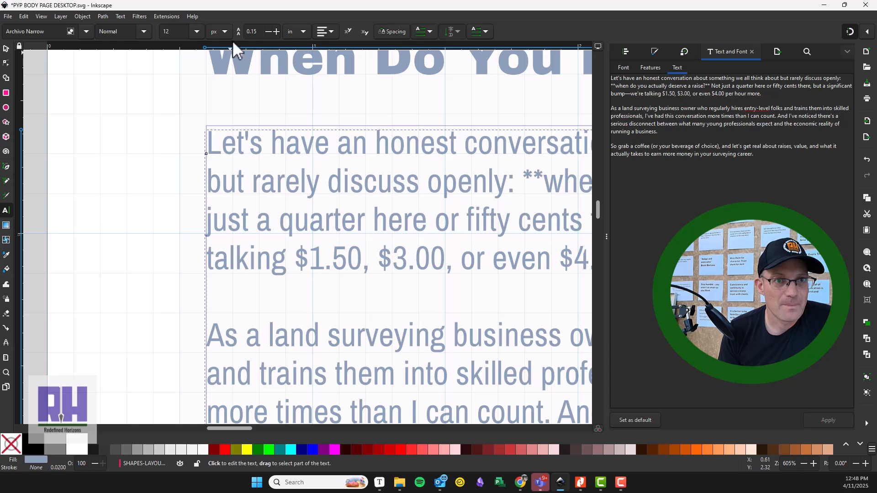
double_click(254, 31)
text(0.15)
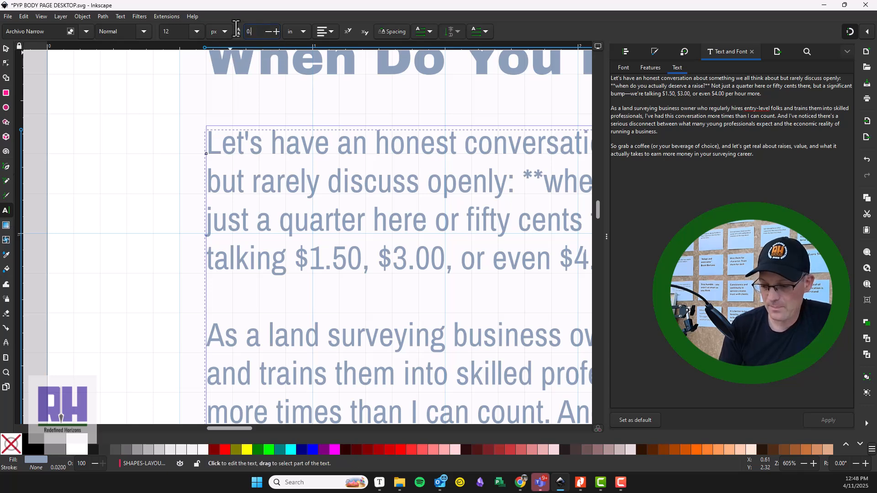
key(Return)
click(6, 48)
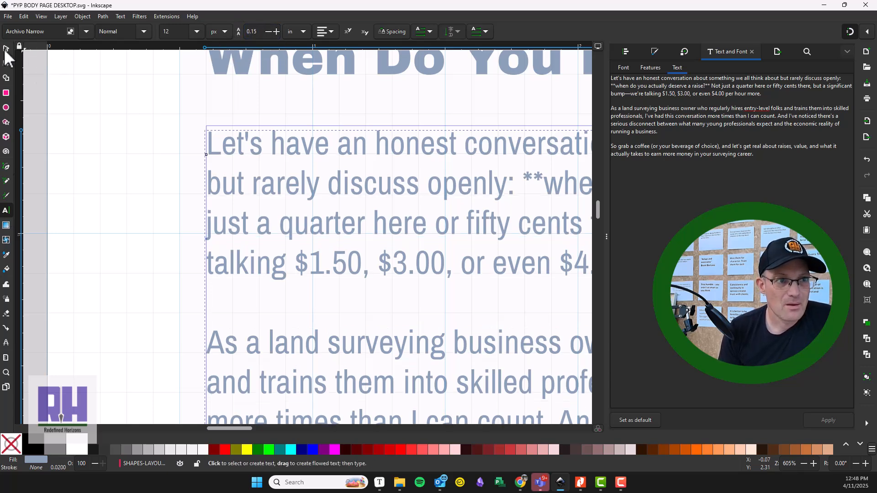
drag(215, 161, 213, 151)
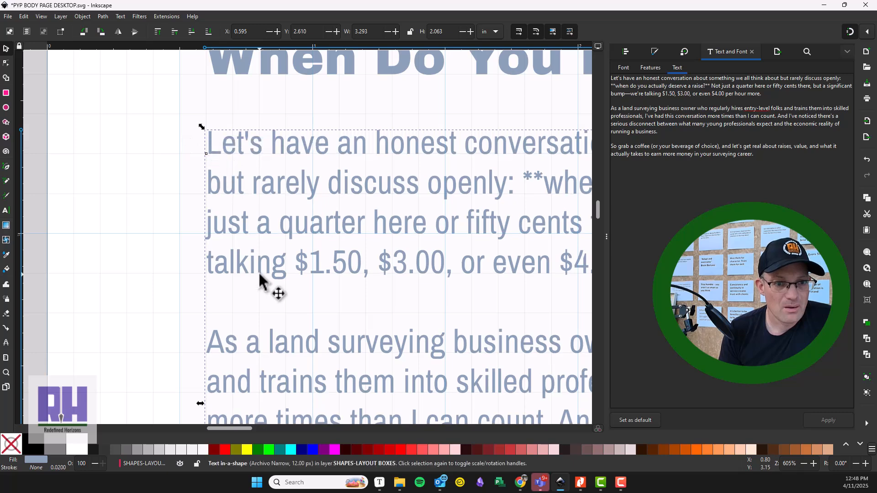
Step: Examine closely how the baselines of the body text, down to the "surveying career." line, sit on the grid lines
scroll(259, 279, down, 6)
scroll(258, 277, down, 5)
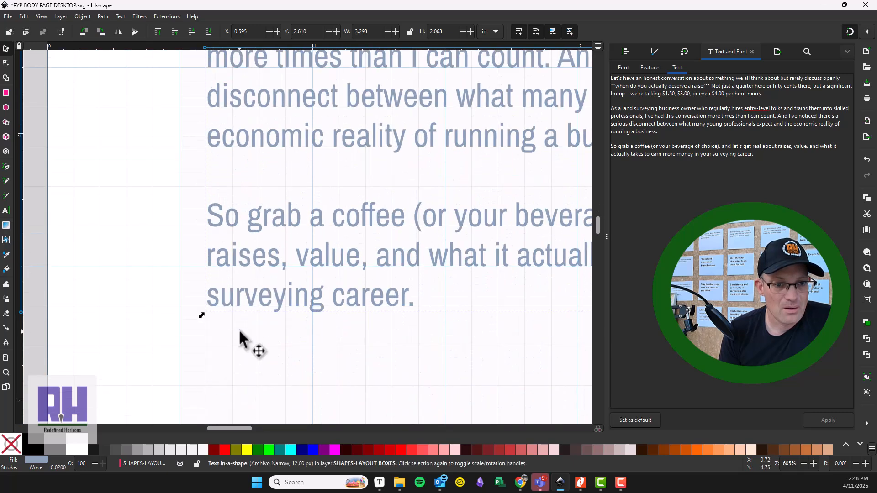
ctrl+scroll(215, 313, up, 6)
ctrl+scroll(180, 333, down, 6)
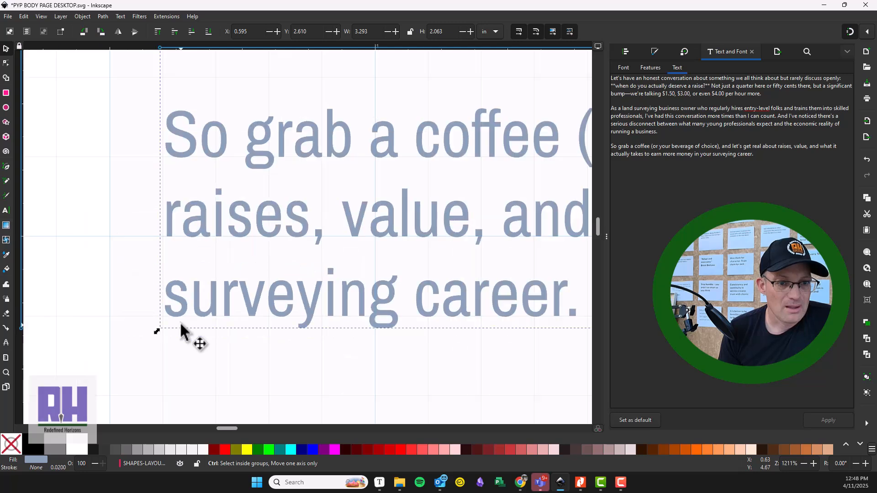
ctrl+scroll(218, 328, up, 6)
ctrl+scroll(204, 374, up, 3)
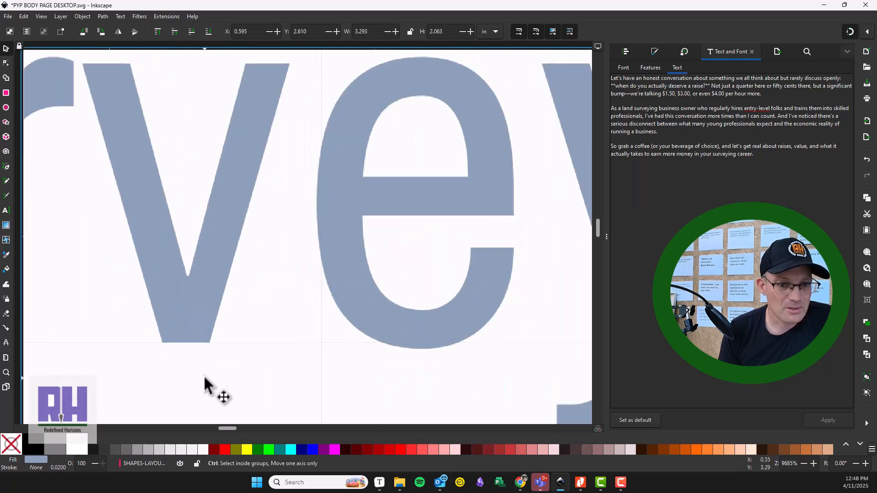
ctrl+scroll(196, 344, down, 5)
ctrl+scroll(243, 190, up, 2)
ctrl+scroll(243, 190, down, 2)
drag(522, 200, 311, 218)
scroll(400, 211, down, 10)
ctrl+scroll(399, 213, down, 4)
ctrl+scroll(311, 220, down, 3)
Step: Inspect the column layout by selecting the column box, the "When Do You Deserve A Raise?" heading and the body text in turn
drag(393, 224, 296, 368)
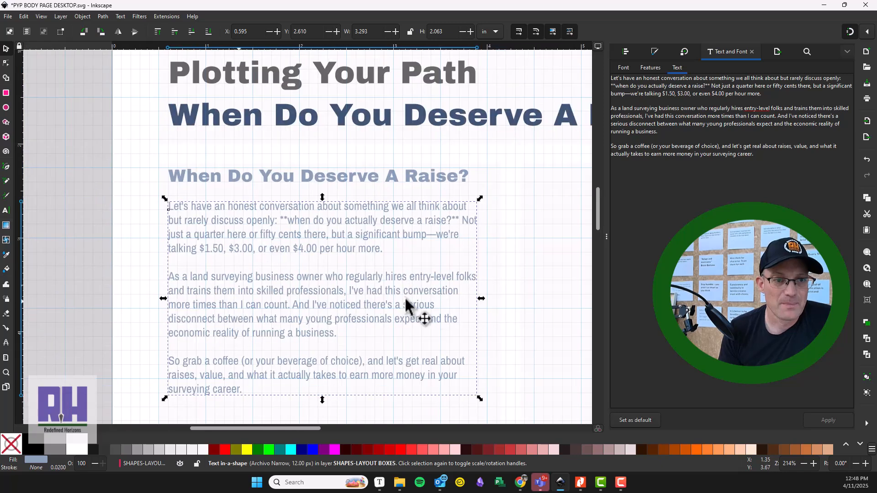
drag(389, 332, 364, 291)
click(487, 247)
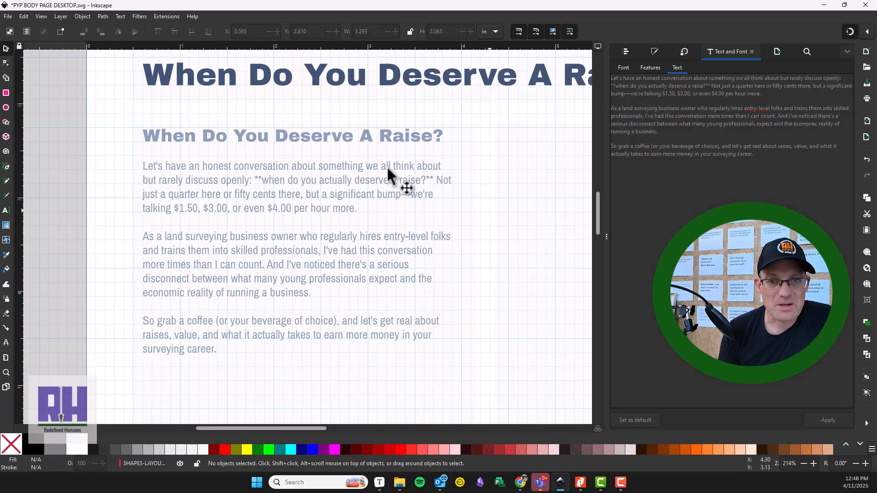
click(277, 183)
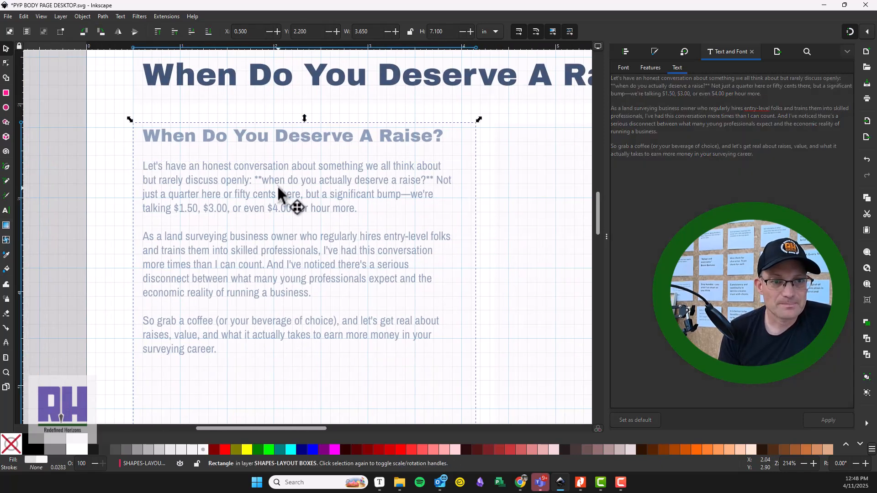
click(90, 196)
scroll(170, 214, down, 5)
scroll(169, 211, up, 5)
click(165, 137)
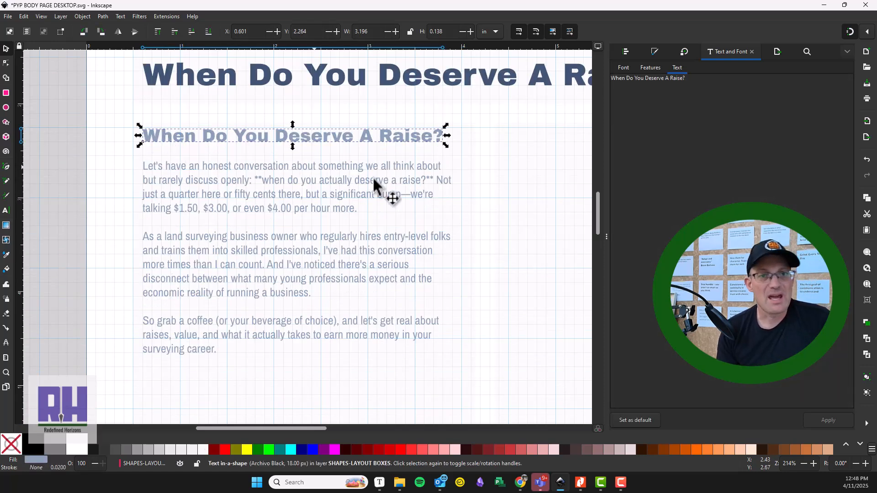
click(254, 188)
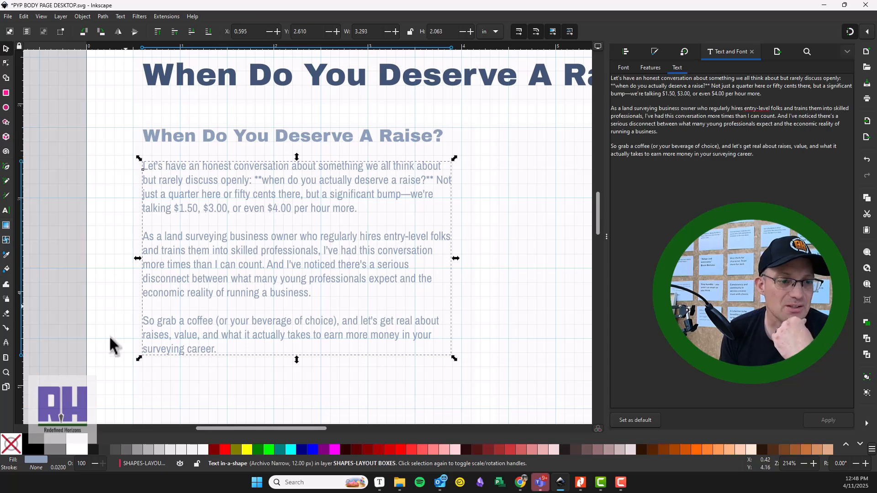
Step: Fill the article body text with black and select the column heading above it
click(43, 445)
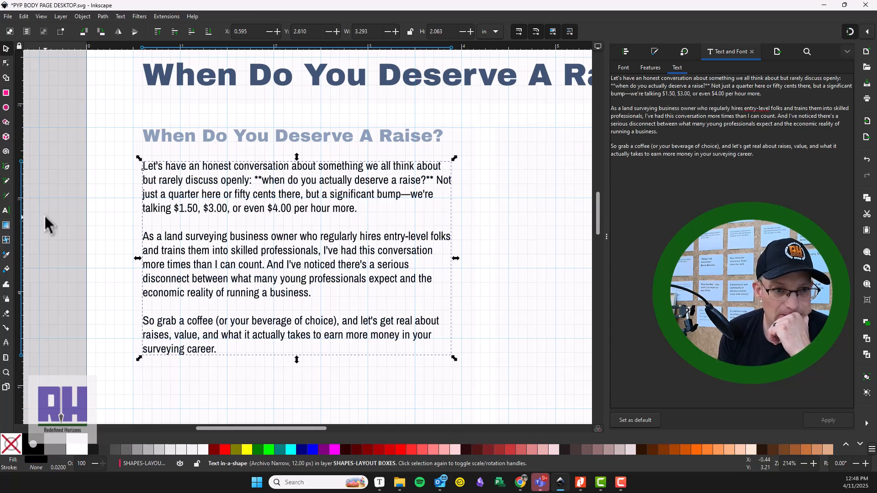
click(257, 144)
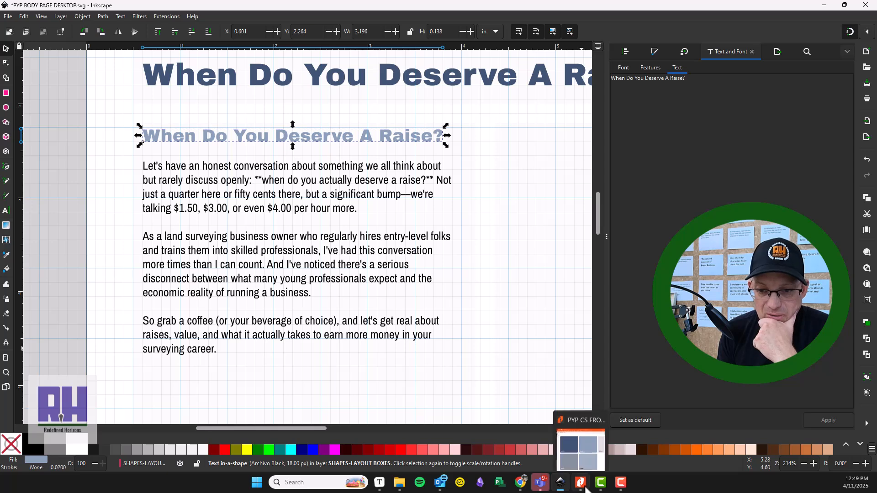
click(585, 487)
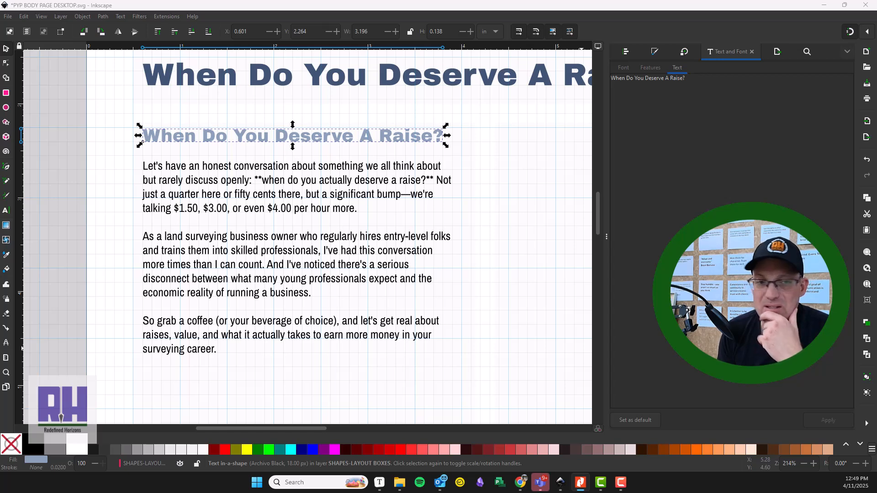
click(224, 140)
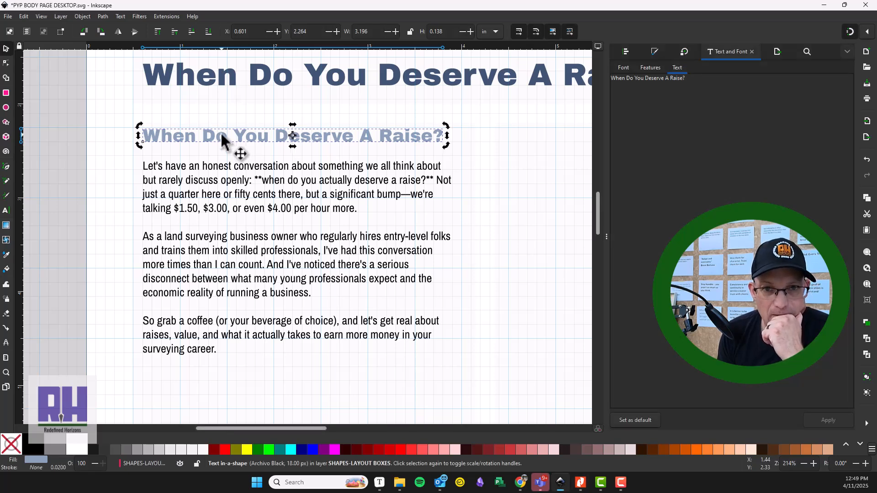
Step: Copy the large "When Do You Deserve A Raise?" page title and paste its style onto the column heading
click(268, 85)
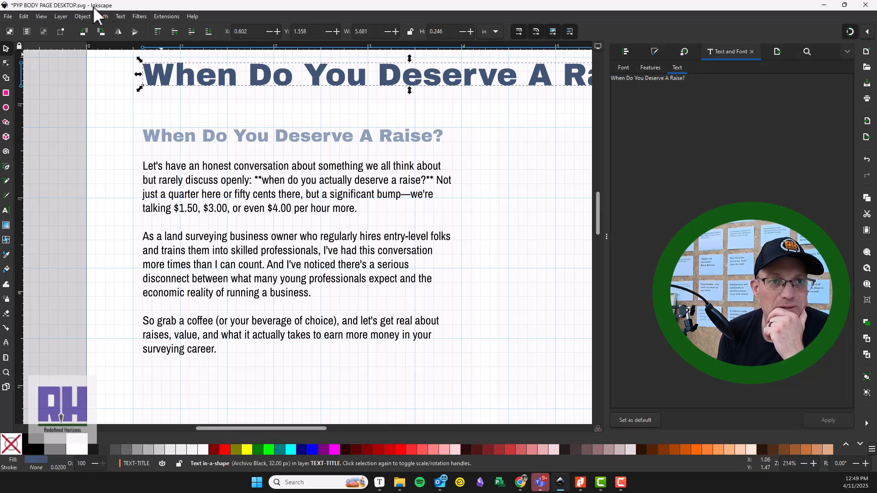
click(8, 16)
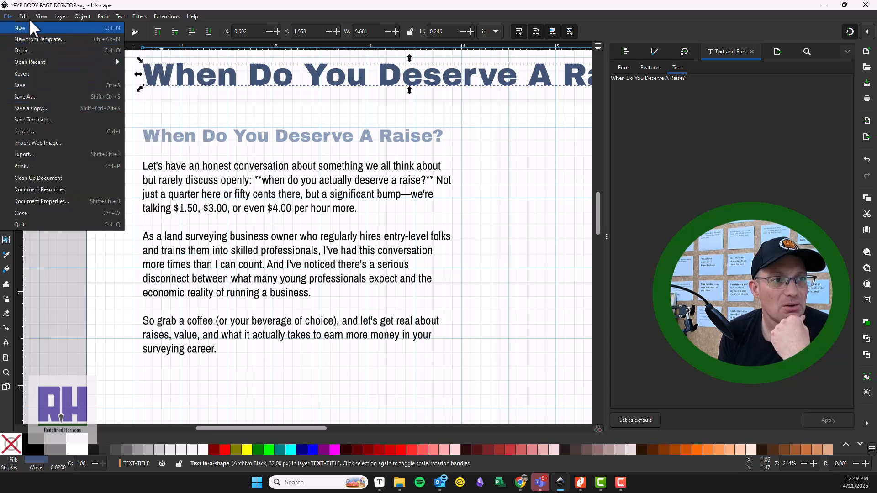
mouse_move(25, 17)
click(56, 73)
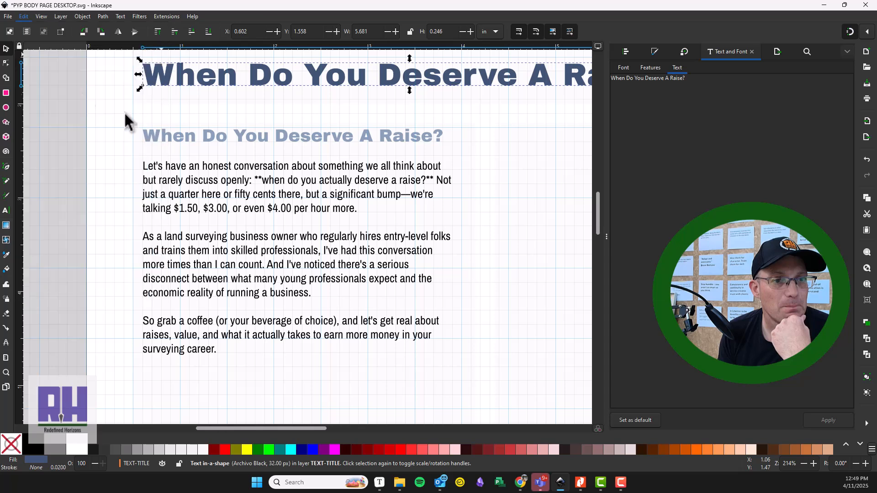
click(166, 133)
click(29, 15)
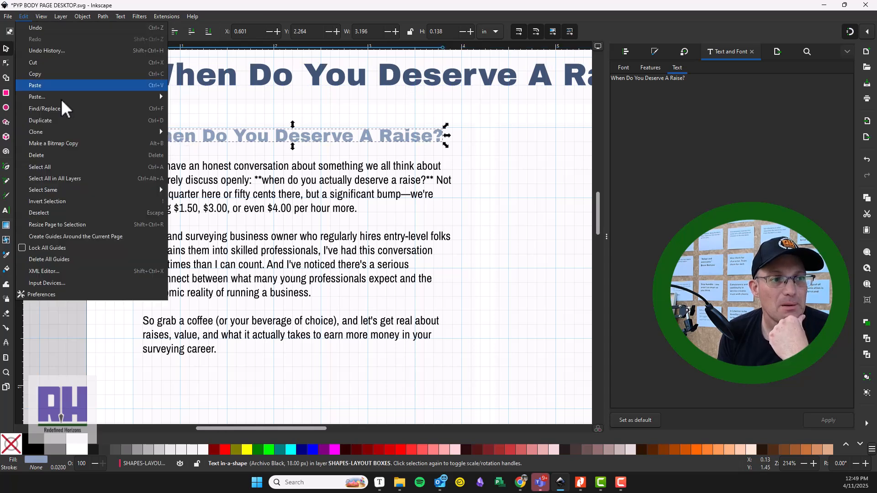
mouse_move(64, 133)
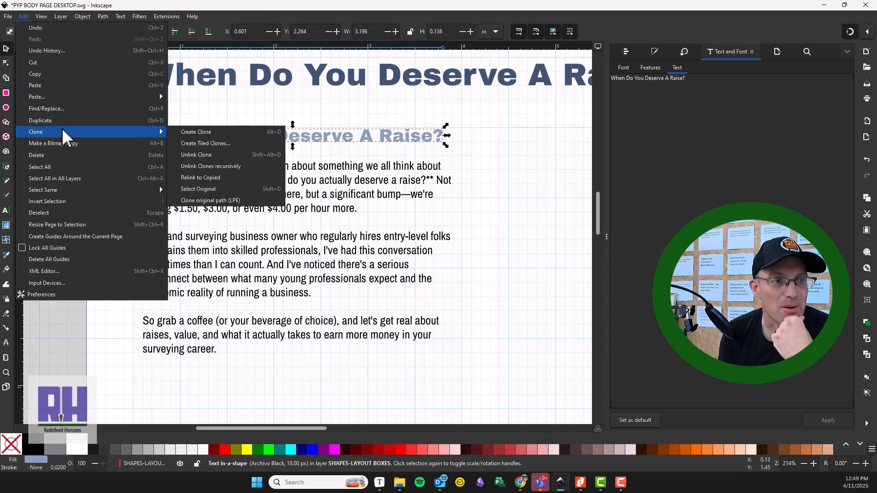
mouse_move(60, 98)
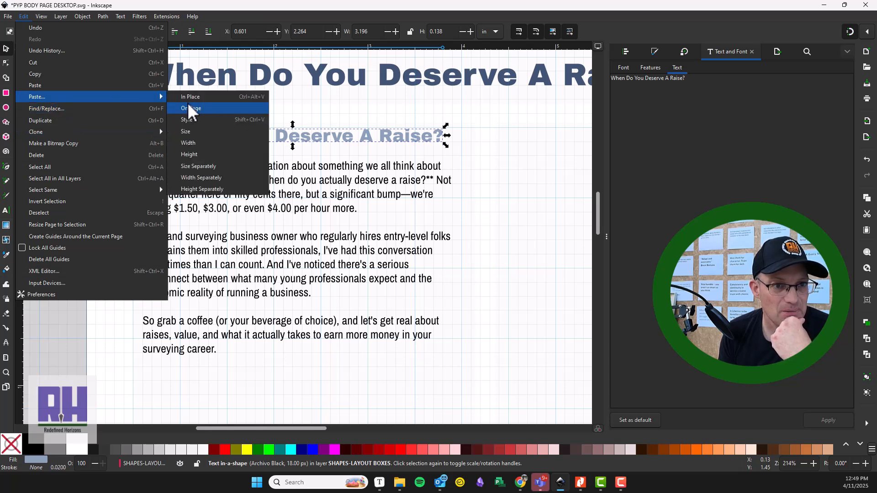
click(197, 120)
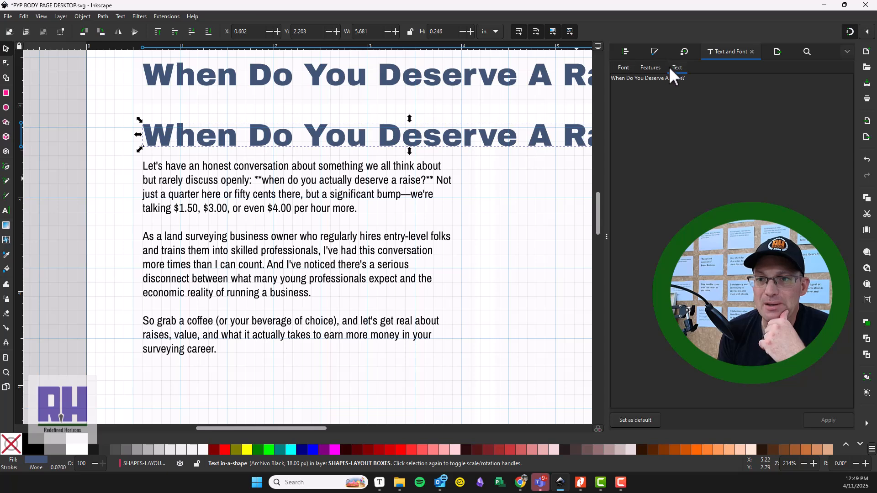
Step: Set the column heading's font size to 12 and snap its text anchor to the grid at Y 2.279 in
click(622, 68)
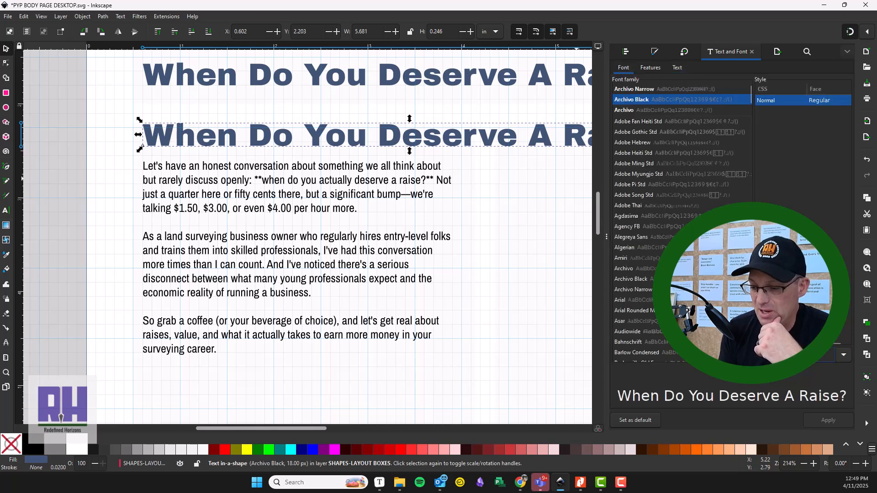
text(12)
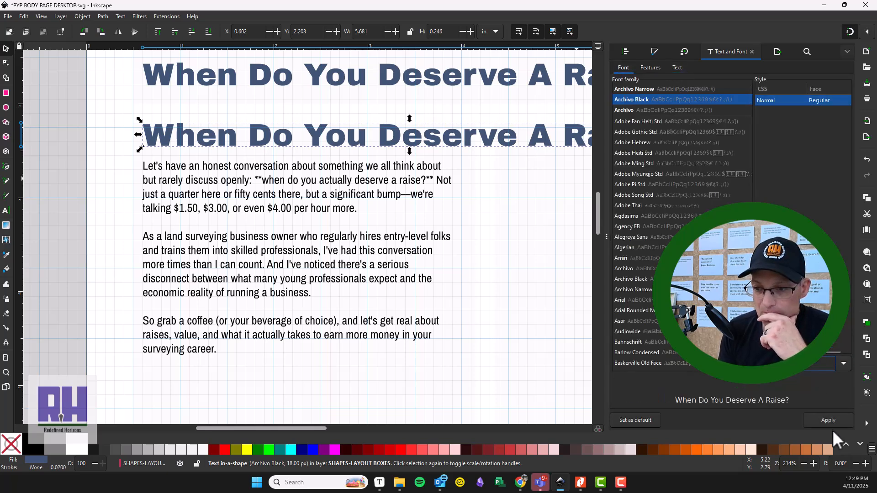
click(810, 421)
click(84, 202)
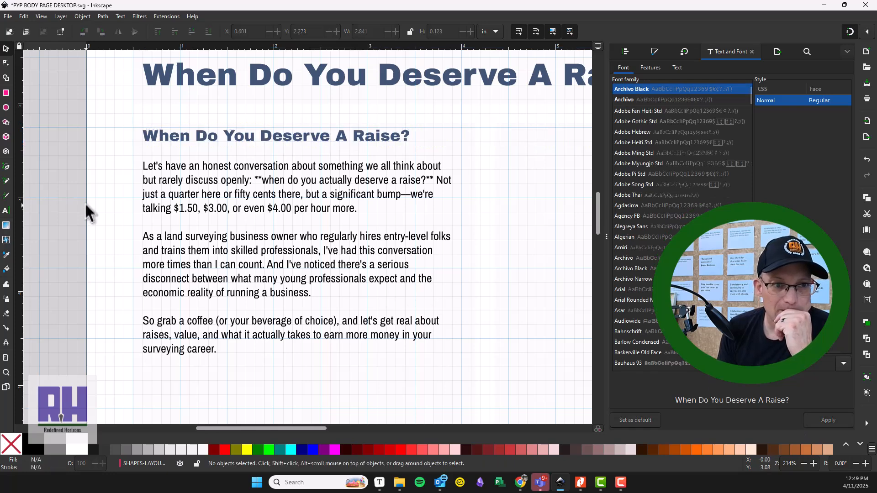
drag(149, 139, 150, 141)
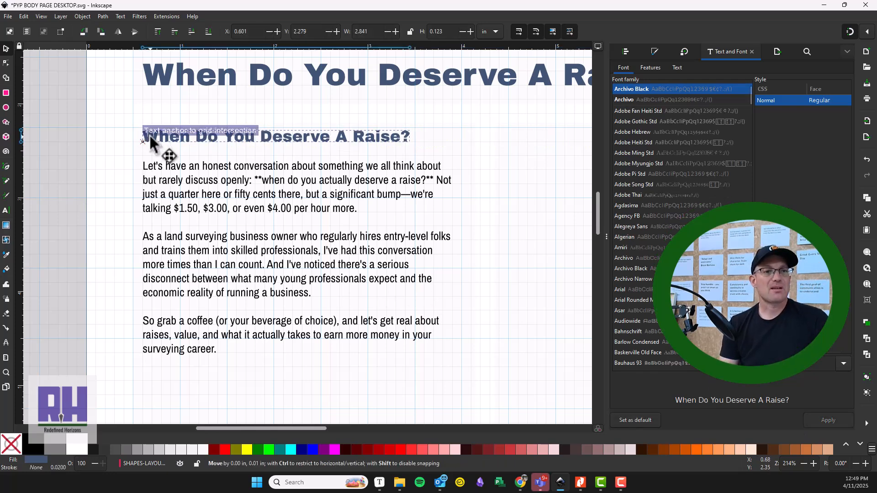
click(73, 212)
Step: Duplicate the column heading together with its body text and place the copies below the originals at Y 4.979 in
click(201, 141)
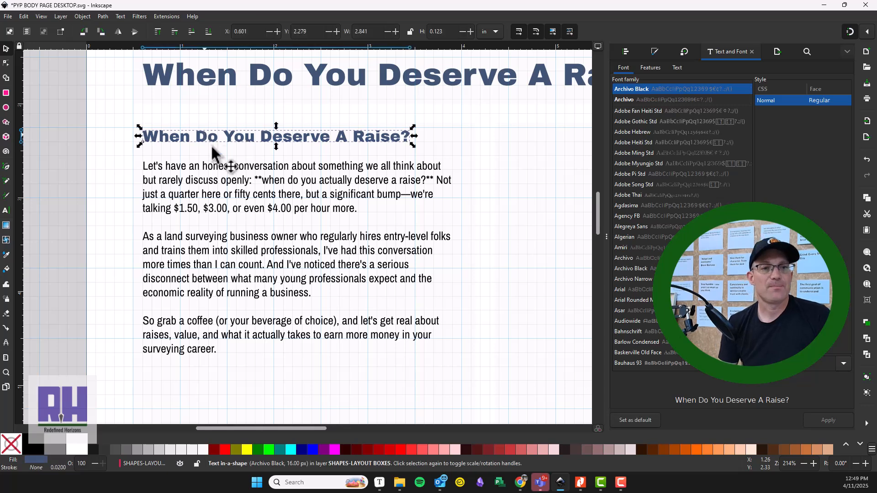
shift+click(228, 170)
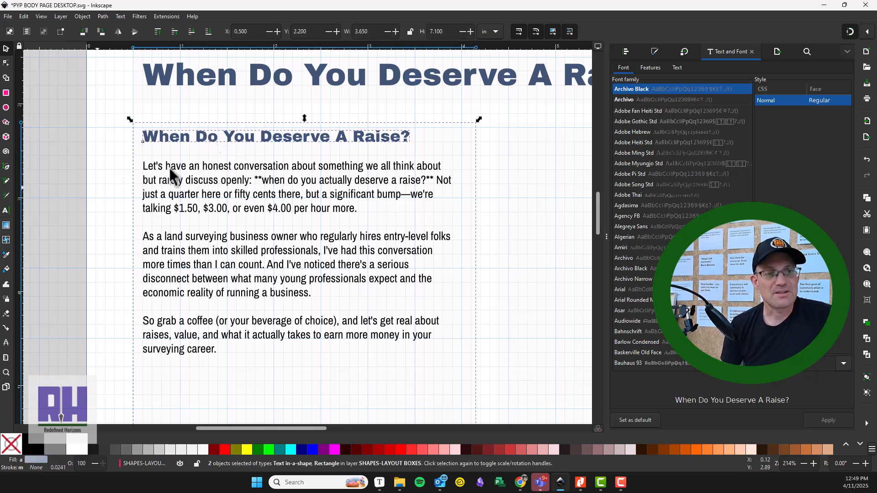
click(221, 139)
shift+click(220, 165)
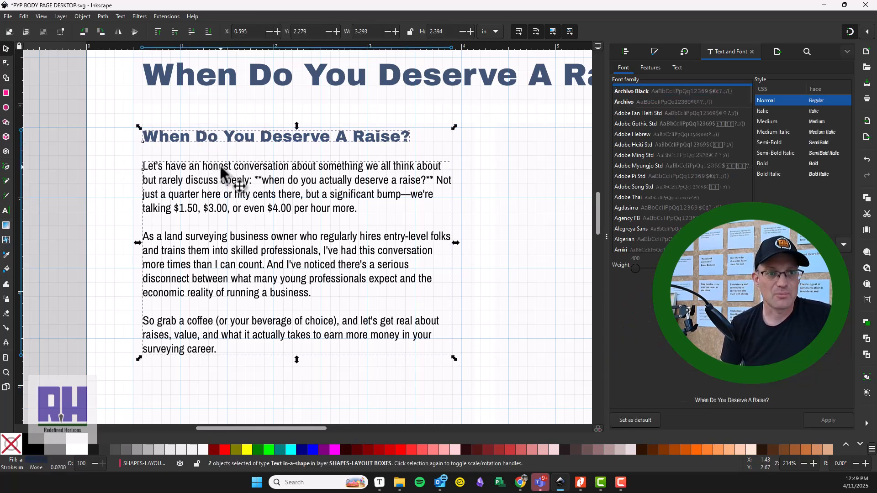
key(ctrl+d)
drag(166, 141, 172, 411)
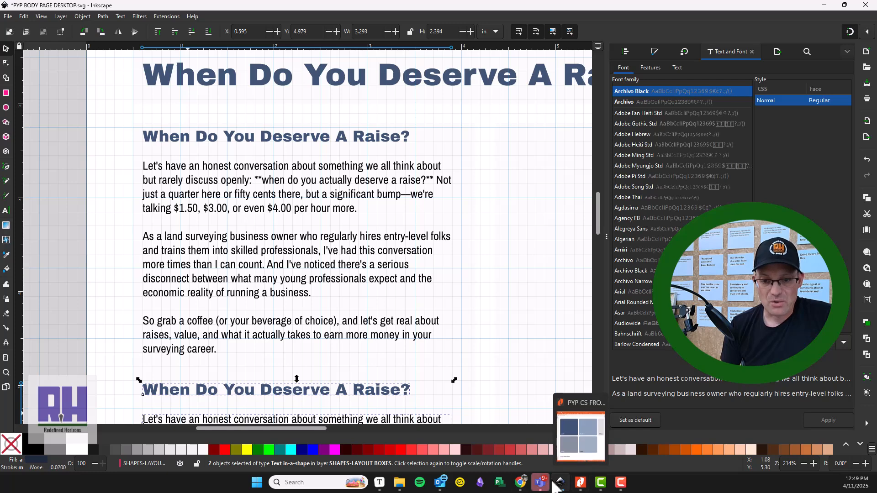
Step: Switch to the article in Typora, copy the heading "The Common Expectation (That's Completely Wrong)" and return to Inkscape
mouse_move(386, 485)
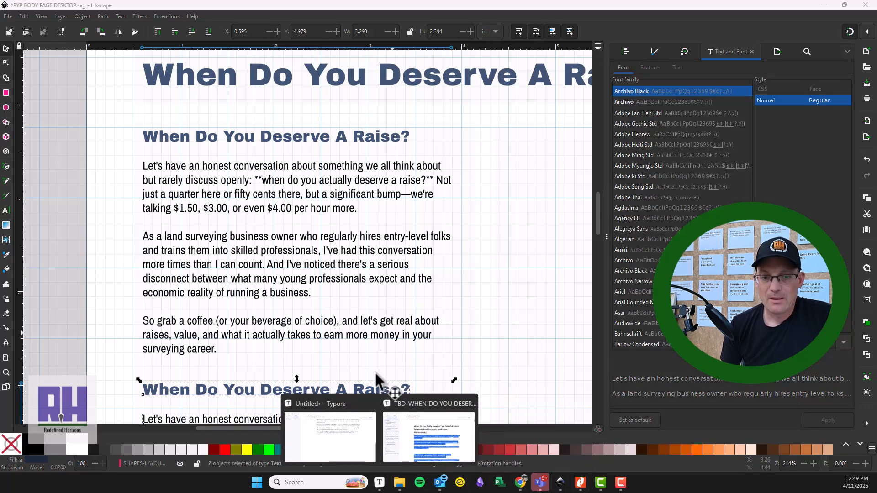
click(398, 429)
click(428, 236)
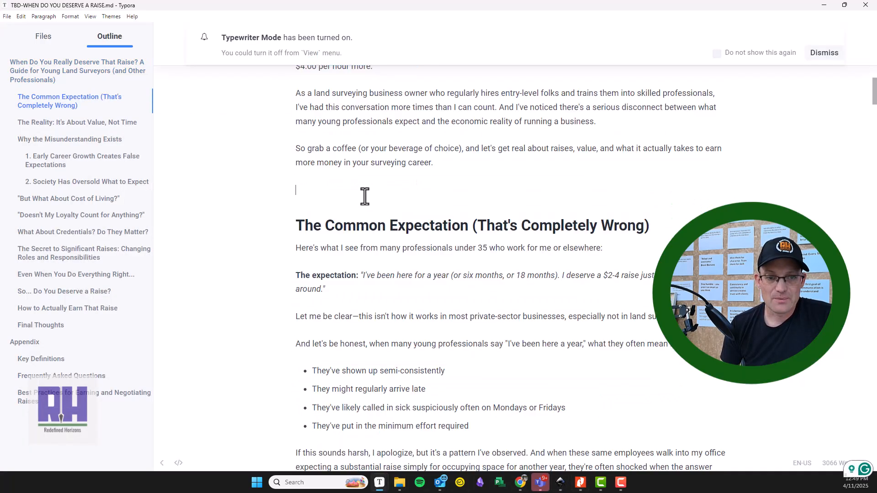
drag(651, 258, 281, 251)
key(BackSpace)
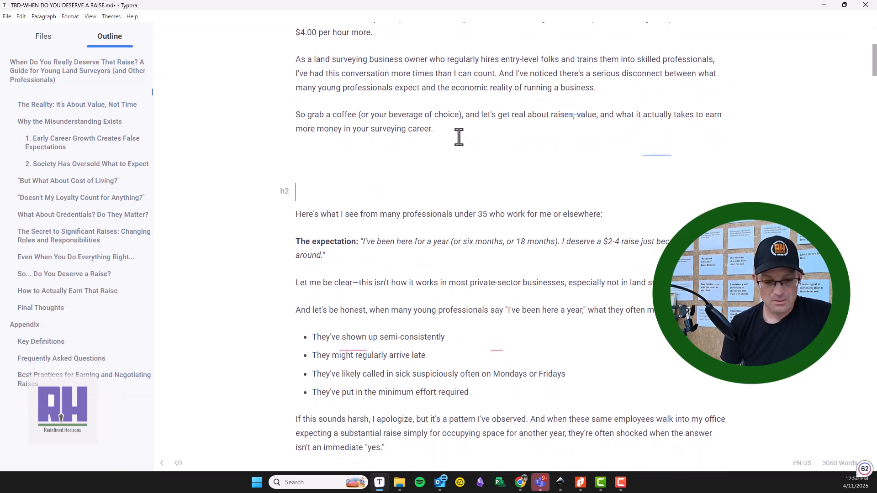
key(ctrl+z)
key(ctrl+c)
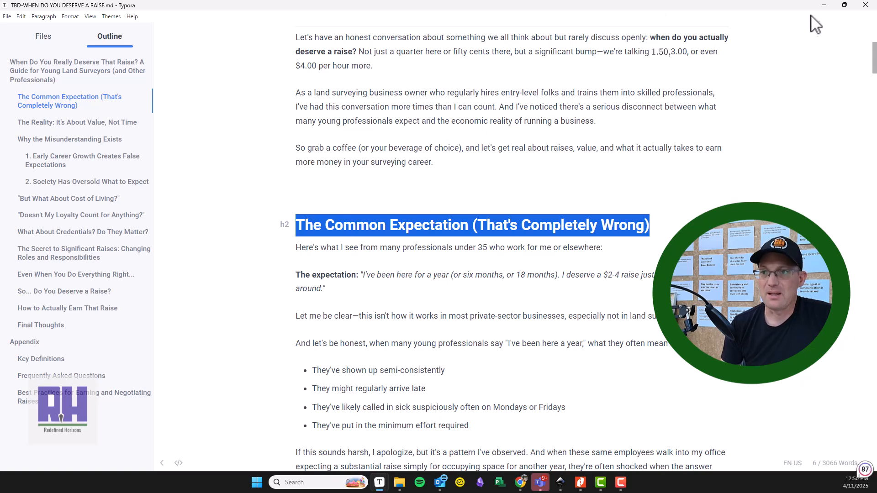
click(829, 6)
Step: Replace the duplicated heading's text with the copied "The Common Expectation (That's Completely Wrong)"
scroll(270, 297, down, 8)
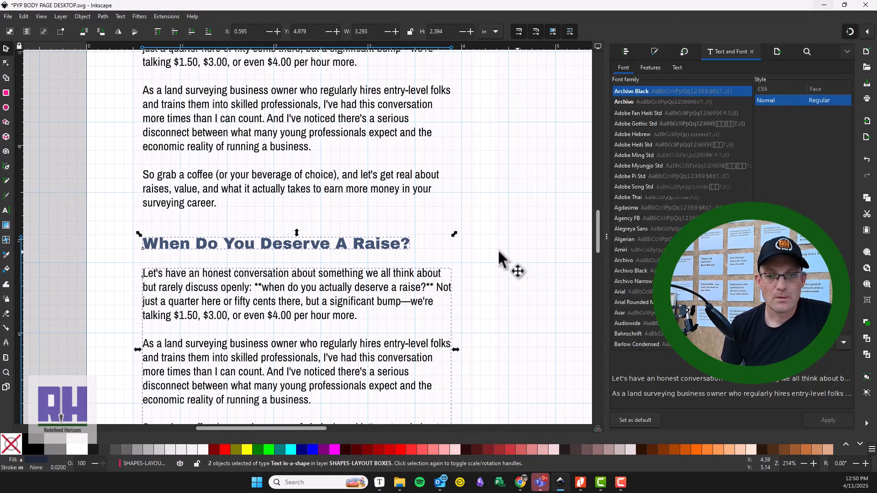
click(421, 252)
click(407, 246)
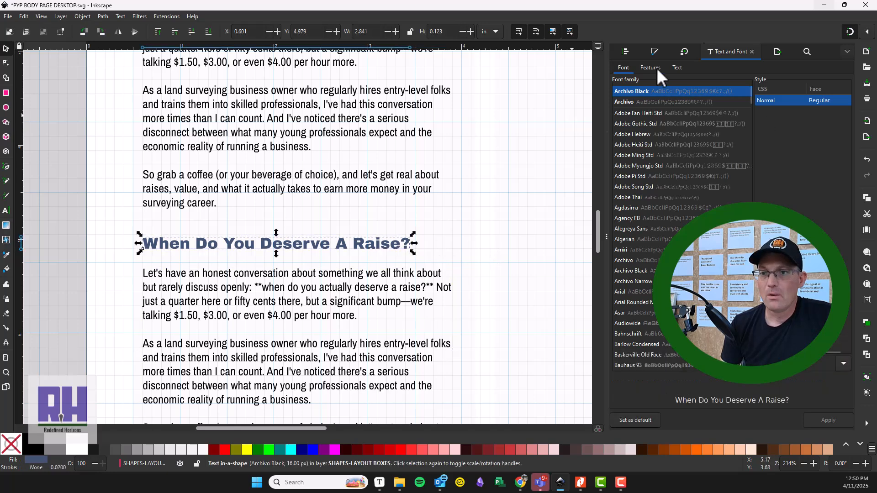
click(683, 66)
key(ctrl+a)
key(ctrl+v)
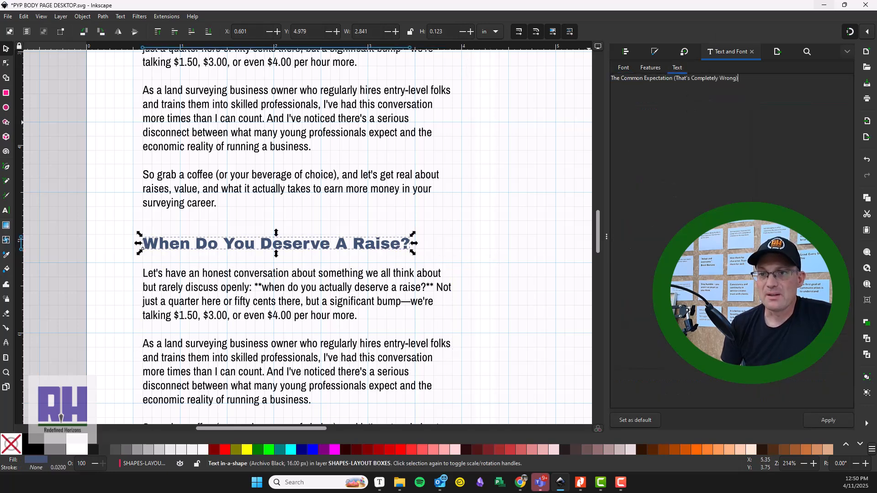
click(822, 421)
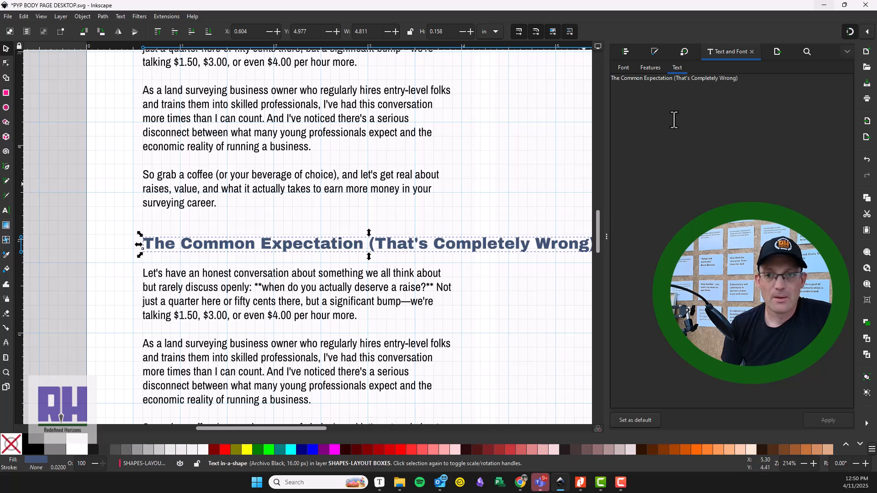
Step: Move the duplicated body text straight down to make room for a two-line heading above it
drag(524, 278, 311, 215)
drag(279, 177, 553, 178)
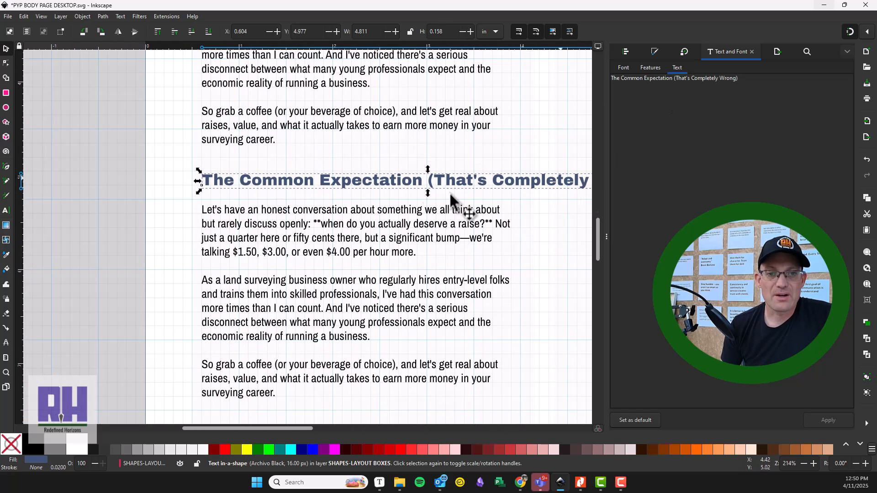
click(246, 202)
drag(238, 209, 237, 255)
Step: Narrow the text frame of "The Common Expectation" heading to about the column width so it wraps onto two lines
click(430, 184)
drag(468, 196, 287, 188)
double_click(434, 174)
drag(553, 290, 362, 223)
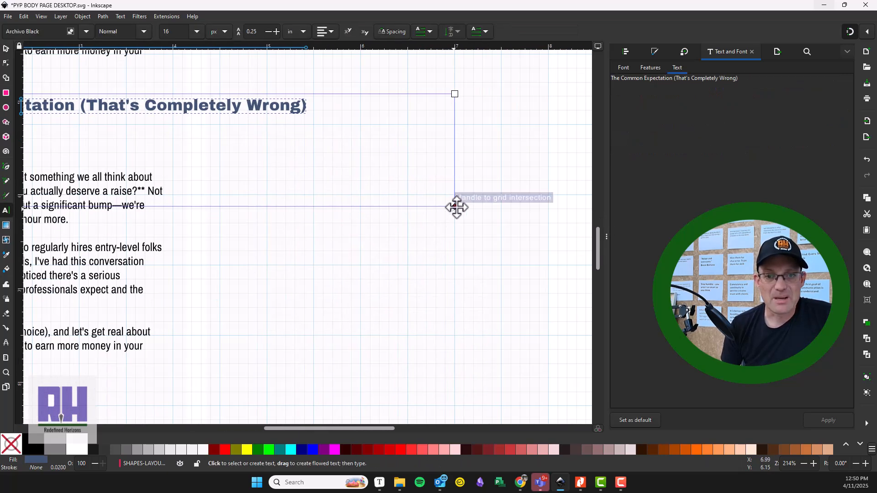
drag(347, 180, 183, 172)
drag(269, 122, 369, 120)
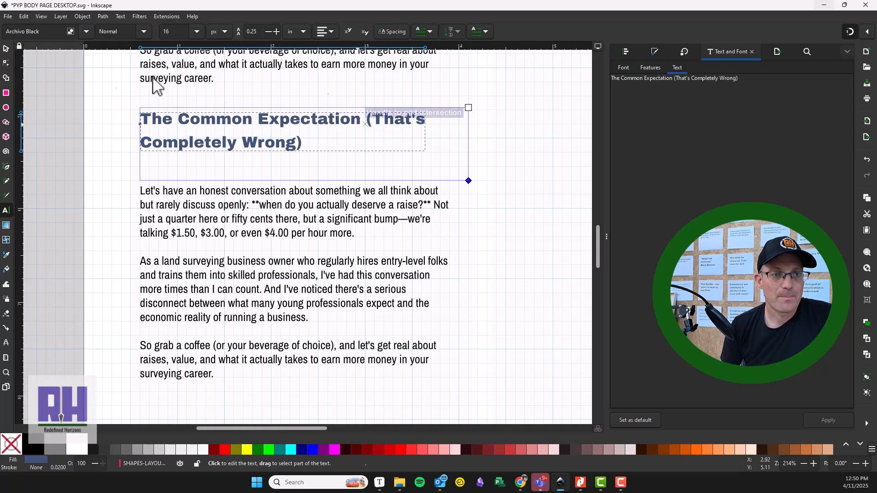
click(5, 49)
Step: Set the line spacing of the two-line "The Common Expectation" heading to 0.15 in
scroll(164, 153, up, 3)
scroll(151, 192, up, 2)
drag(410, 273, 505, 266)
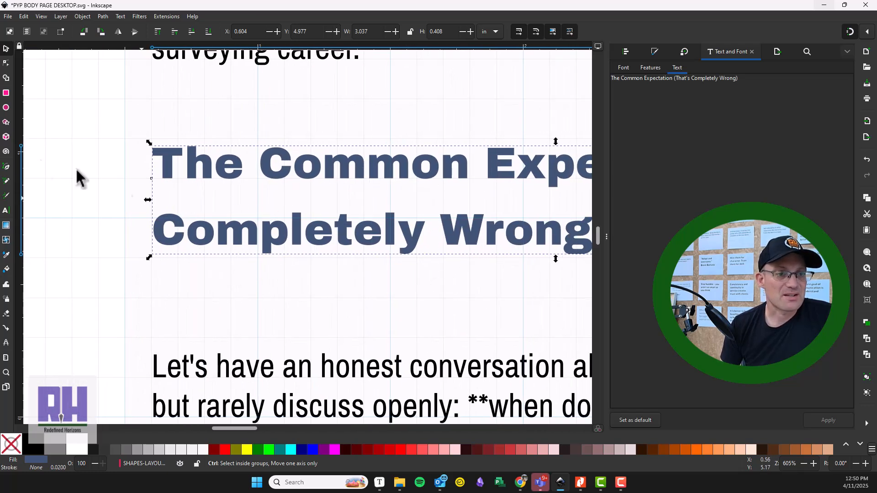
click(6, 211)
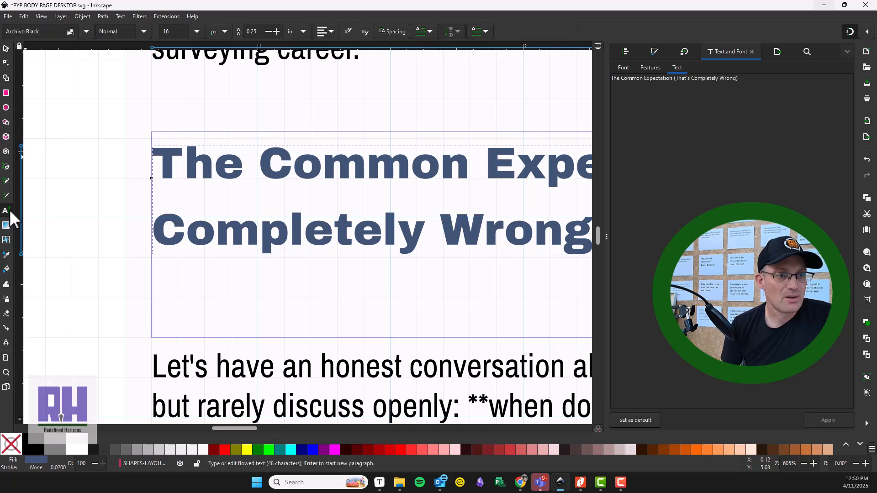
text(15)
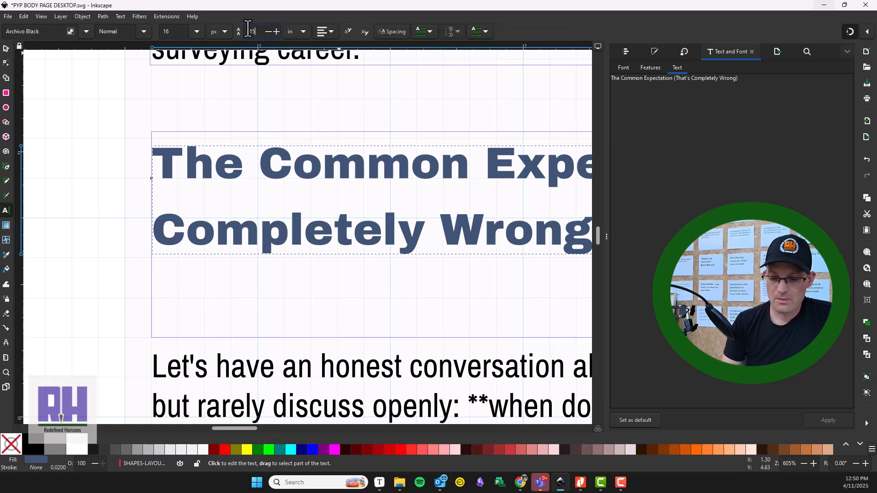
key(Return)
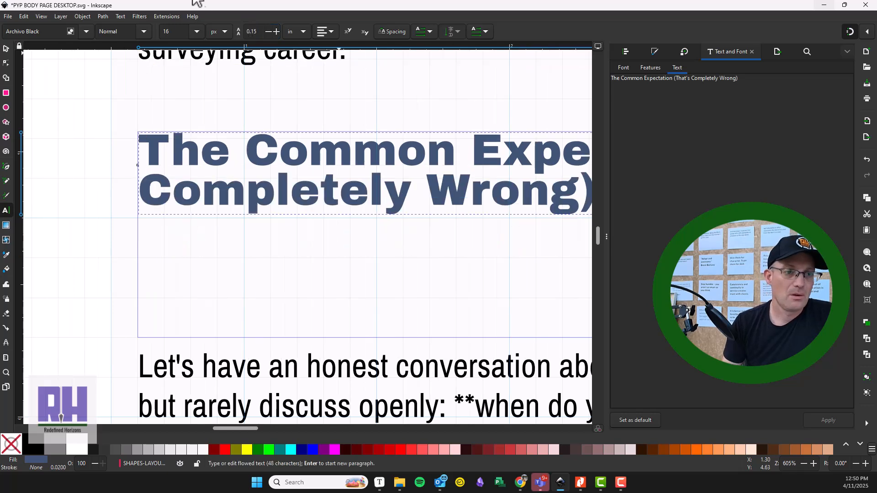
Step: Move the tightened two-line heading slightly down onto the grid at Y 4.977 in and deselect it
click(6, 48)
drag(157, 149, 157, 161)
drag(524, 260, 201, 251)
scroll(325, 213, down, 2)
drag(338, 225, 473, 208)
click(164, 174)
scroll(310, 217, right, 5)
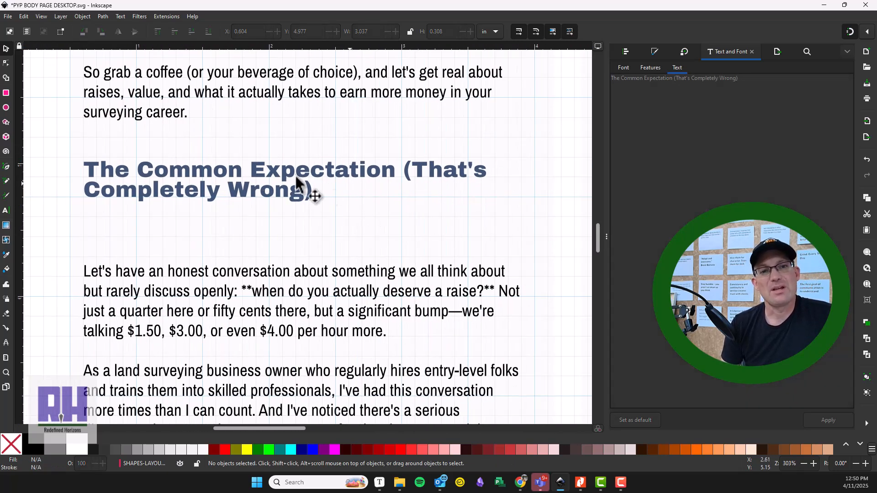